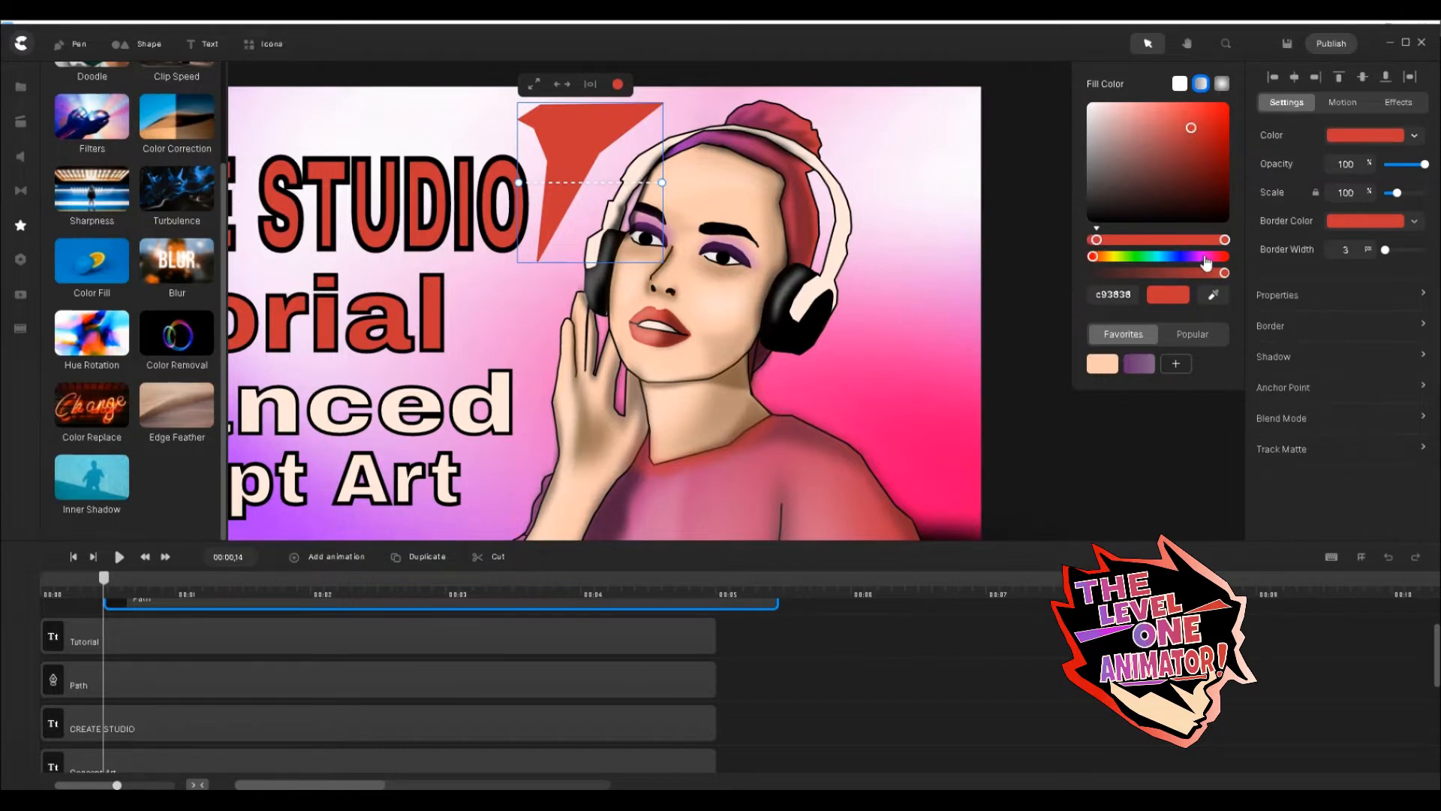
Change the starting colour of the triangular path's gradient fill to magenta dc2fe2.
{"action": "left_click", "coordinate": [1203, 257]}
{"action": "left_click_drag", "start_coordinate": [1208, 122], "coordinate": [1195, 124]}
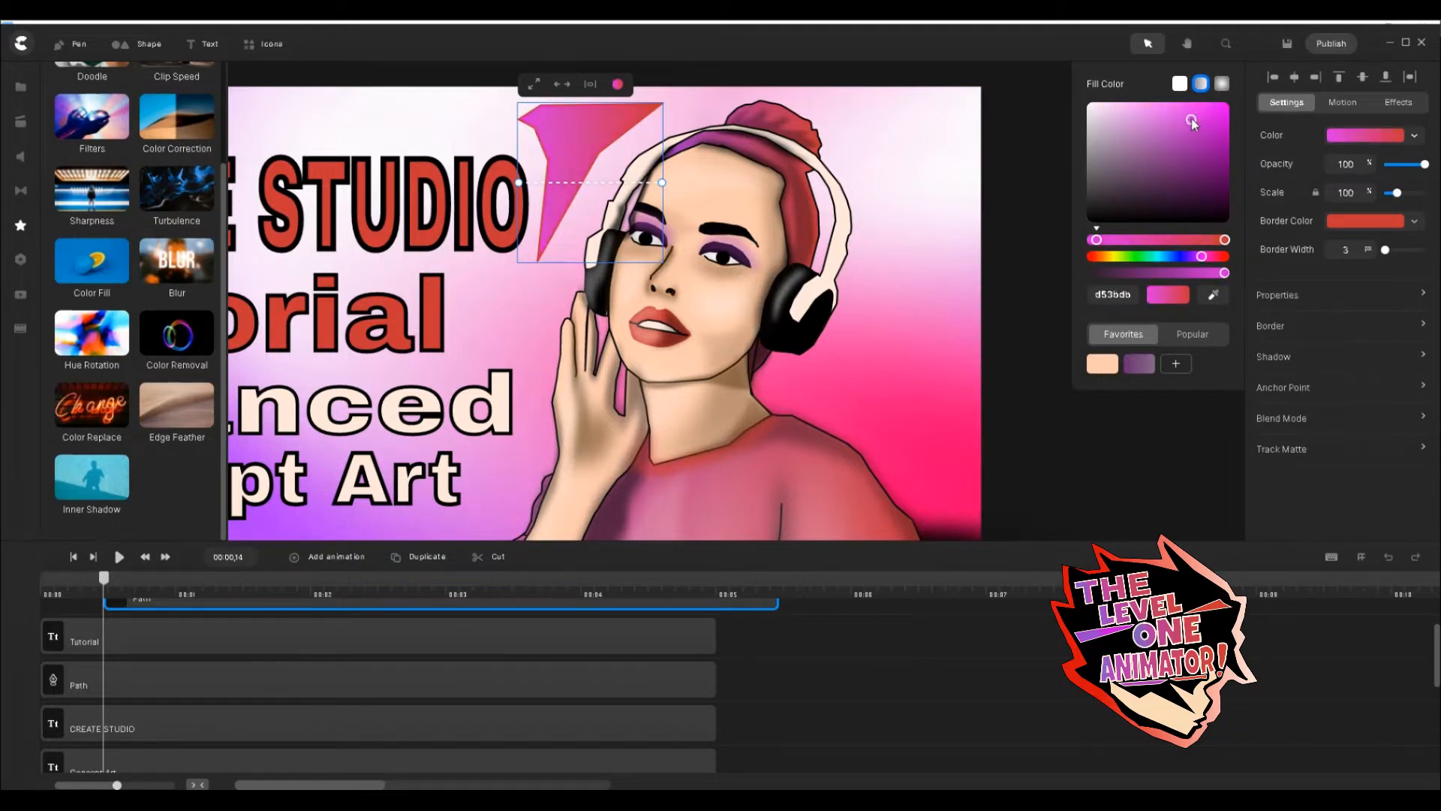
{"action": "left_click", "coordinate": [1200, 116]}
{"action": "scroll", "coordinate": [559, 131], "scroll_direction": "up", "scroll_amount": 3}
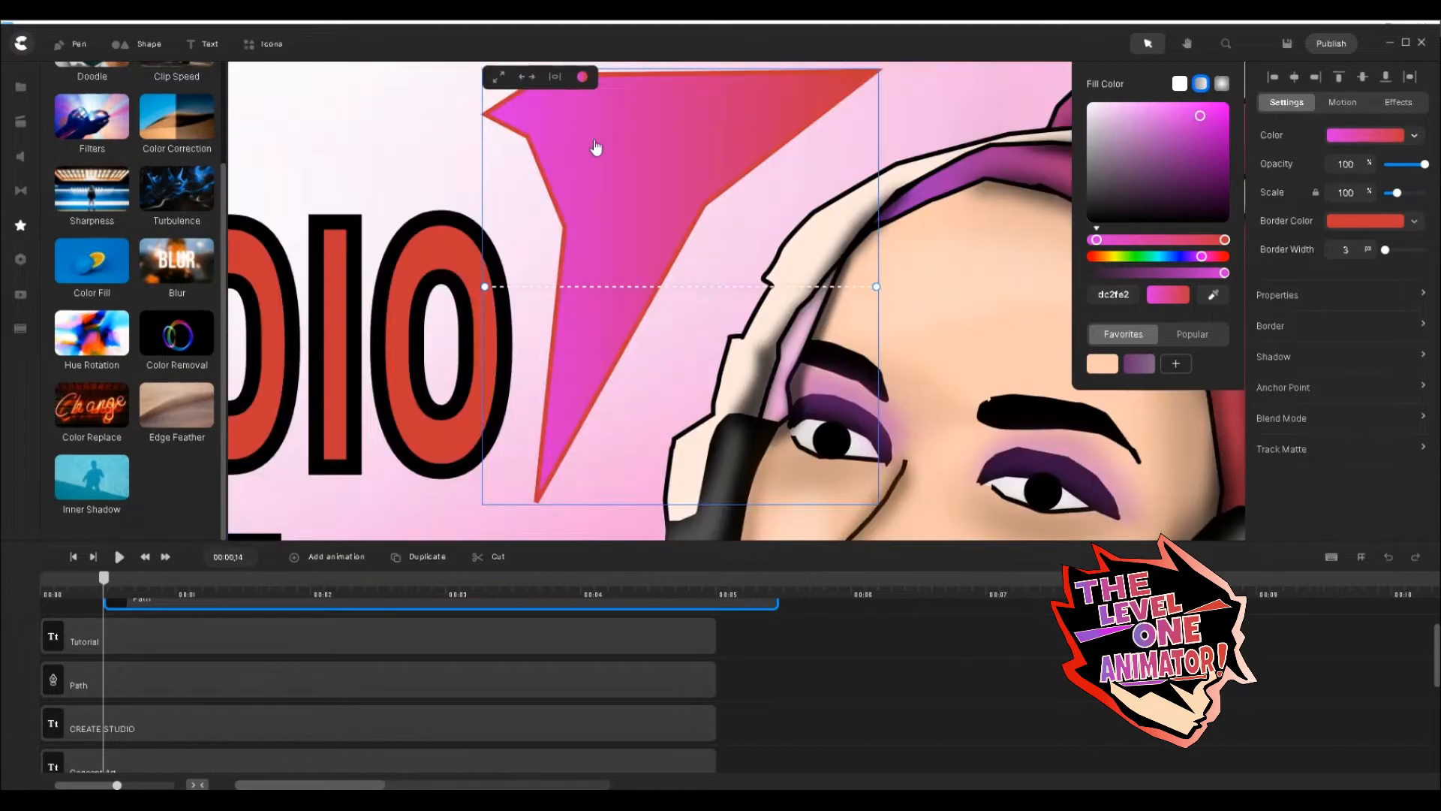
{"action": "scroll", "coordinate": [631, 123], "scroll_direction": "up", "scroll_amount": 3}
{"action": "scroll", "coordinate": [608, 148], "scroll_direction": "down", "scroll_amount": 2}
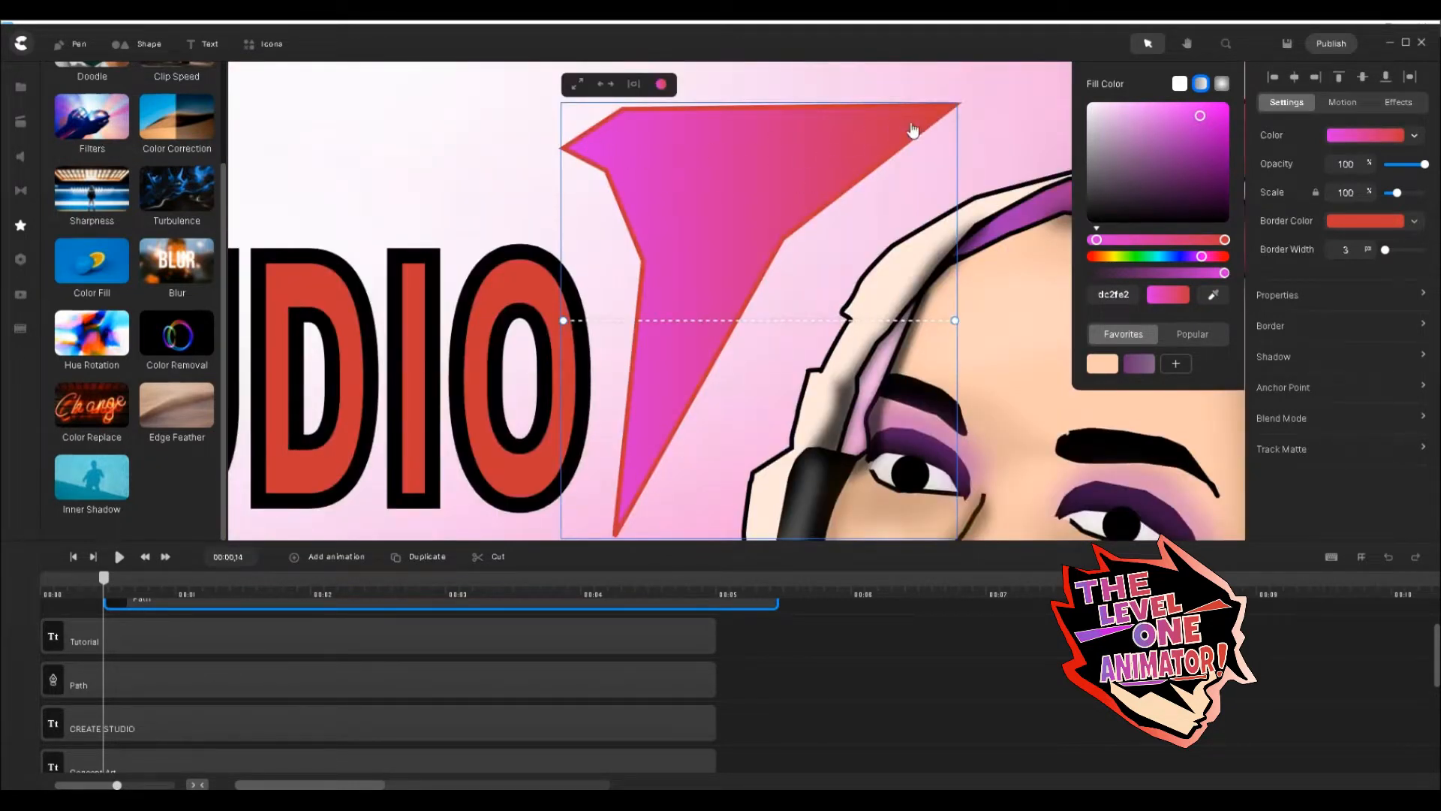
Add a black drop shadow with a distance of 4 px to the gradient-filled path.
{"action": "left_click", "coordinate": [1421, 357]}
{"action": "left_click", "coordinate": [1213, 123]}
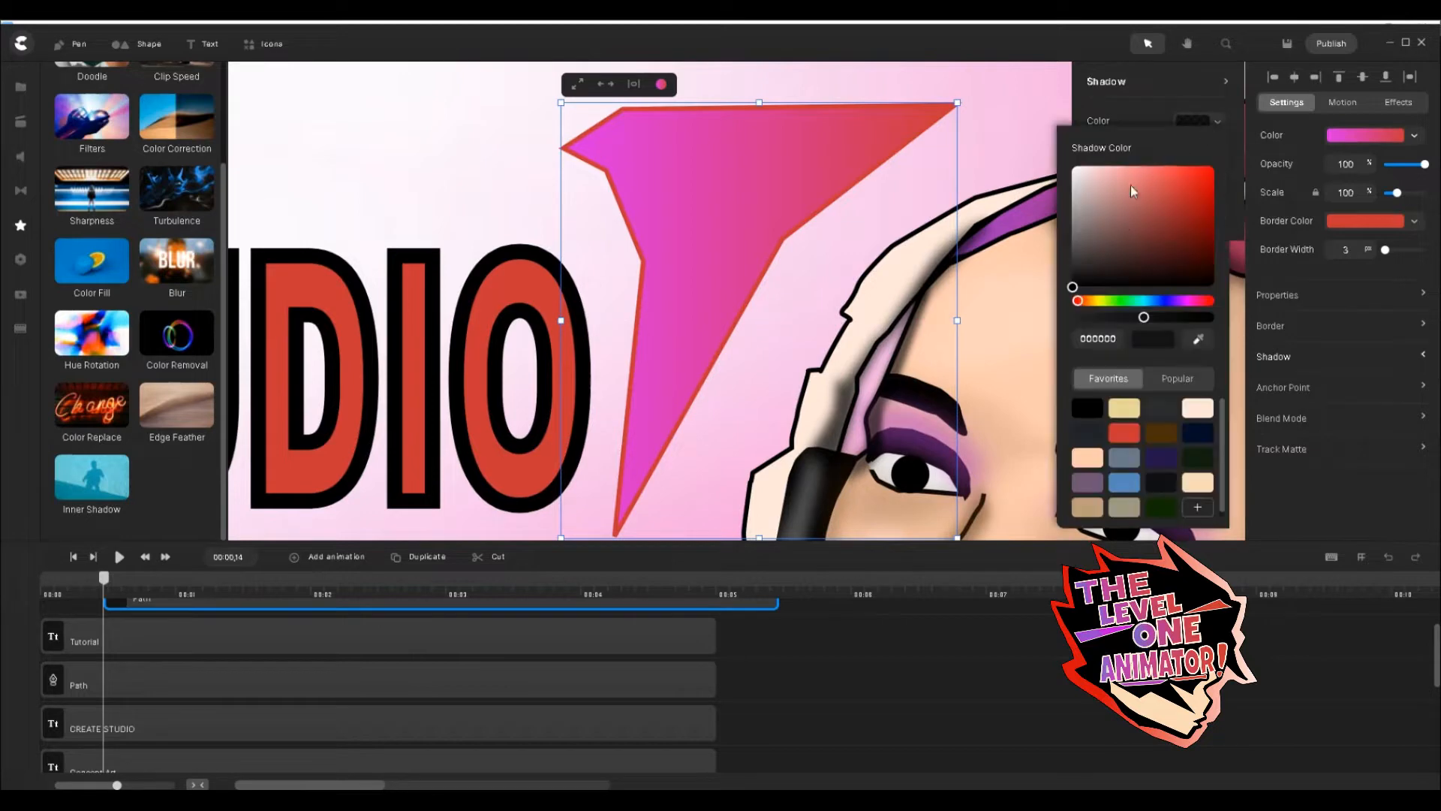
{"action": "left_click", "coordinate": [1237, 148]}
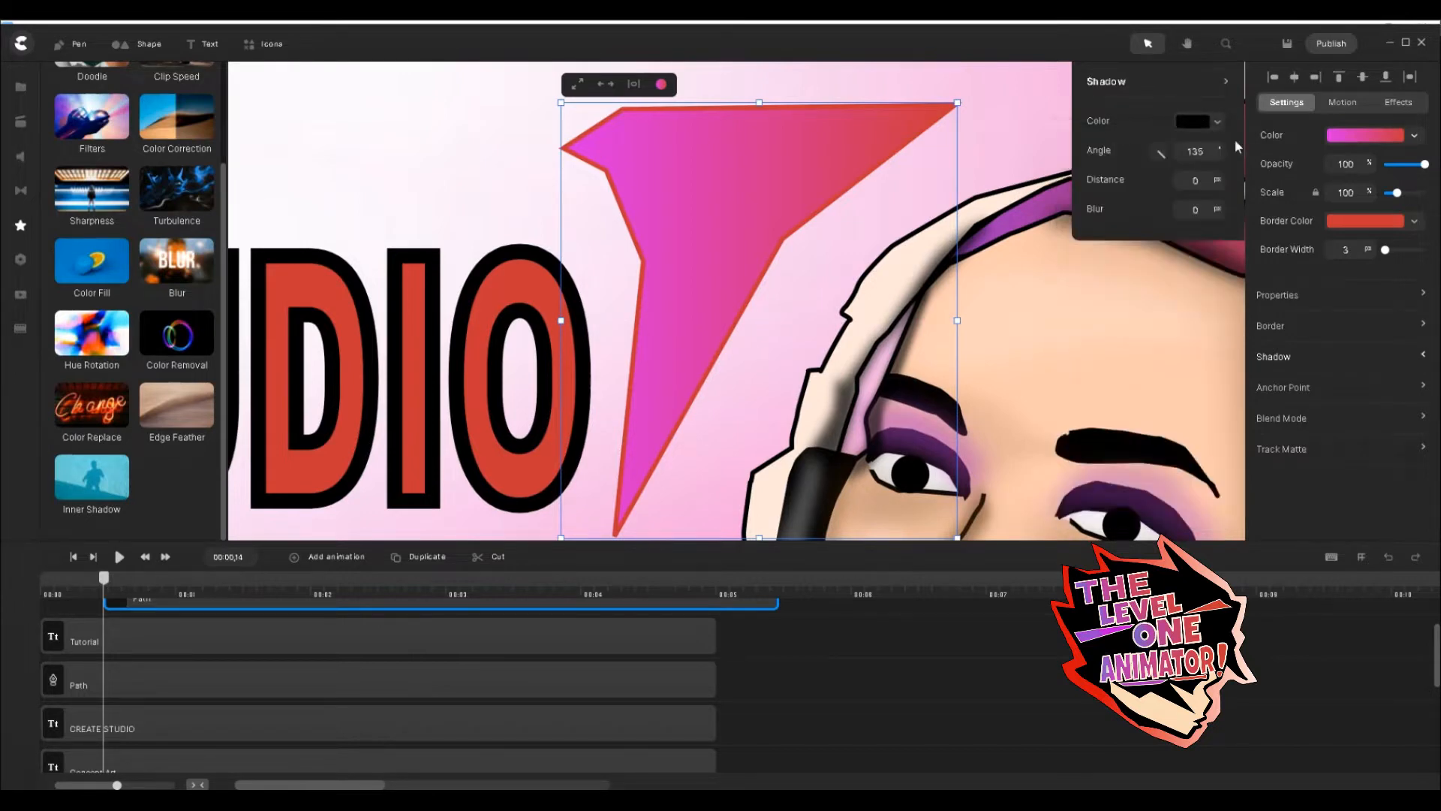
{"action": "left_click_drag", "start_coordinate": [1217, 178], "coordinate": [1229, 182]}
{"action": "scroll", "coordinate": [910, 239], "scroll_direction": "down", "scroll_amount": 3}
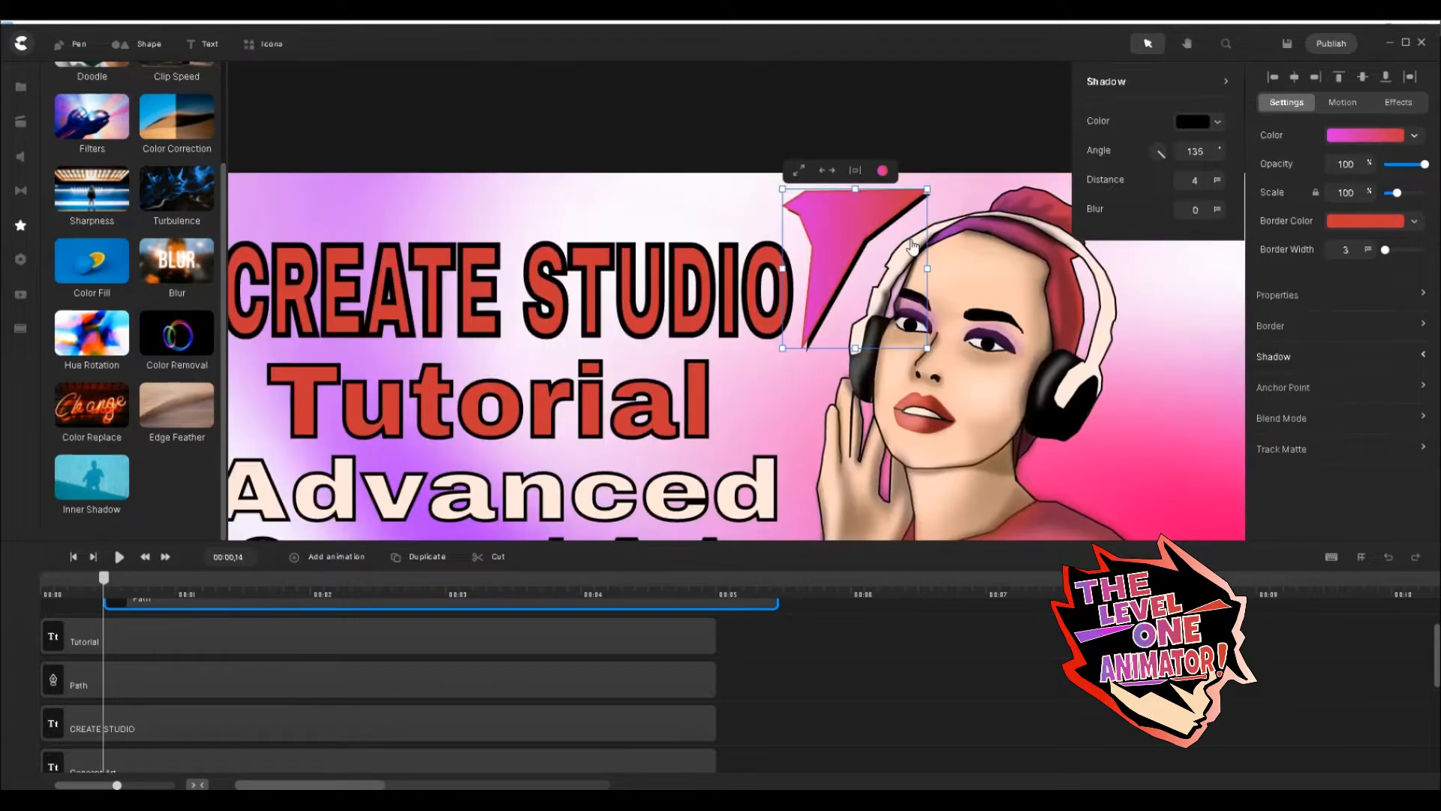
{"action": "scroll", "coordinate": [911, 244], "scroll_direction": "up", "scroll_amount": 3}
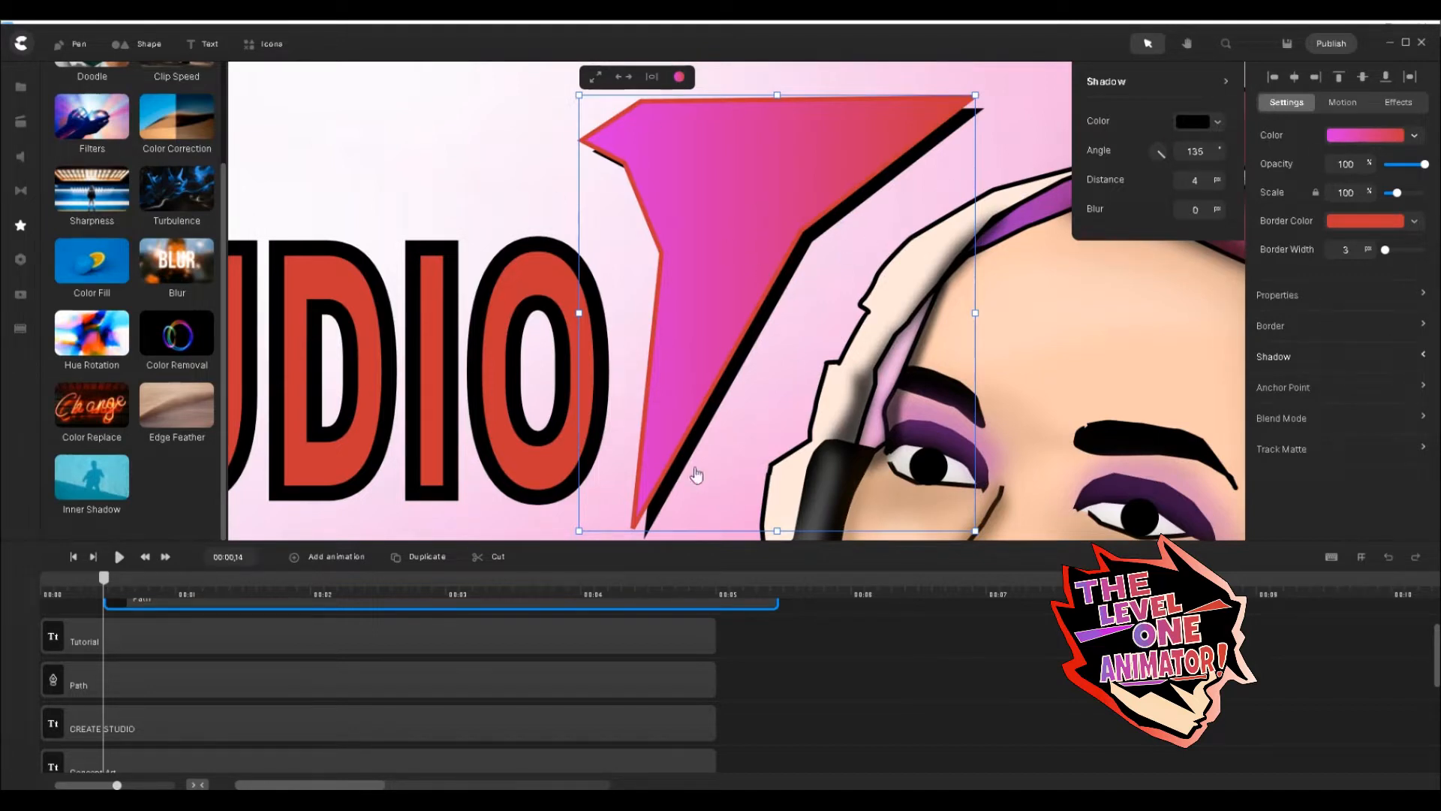
{"action": "left_click", "coordinate": [871, 197]}
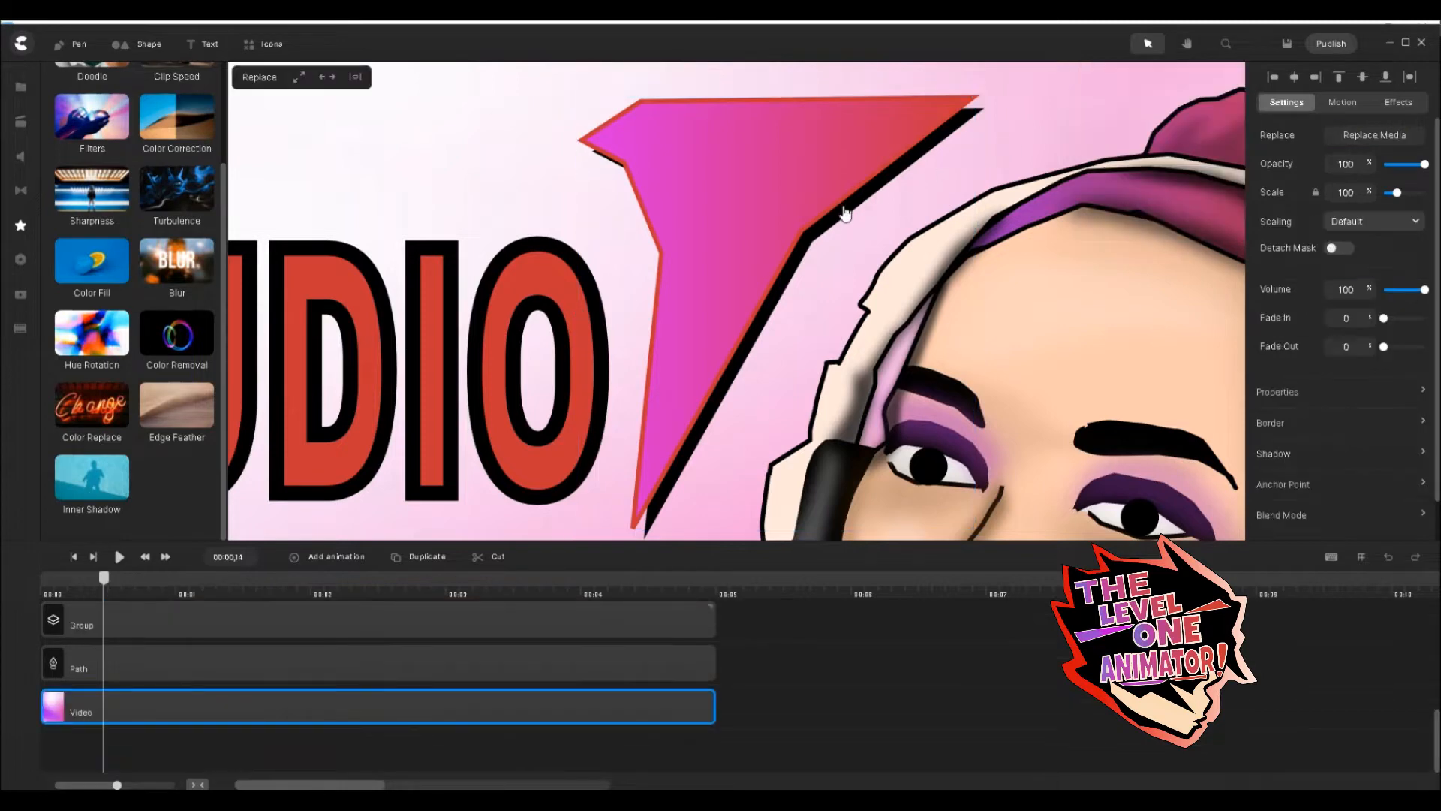
Apply the Inner Shadow effect to the gradient-filled path and set its colour to red c93838.
{"action": "scroll", "coordinate": [849, 202], "scroll_direction": "down", "scroll_amount": 5}
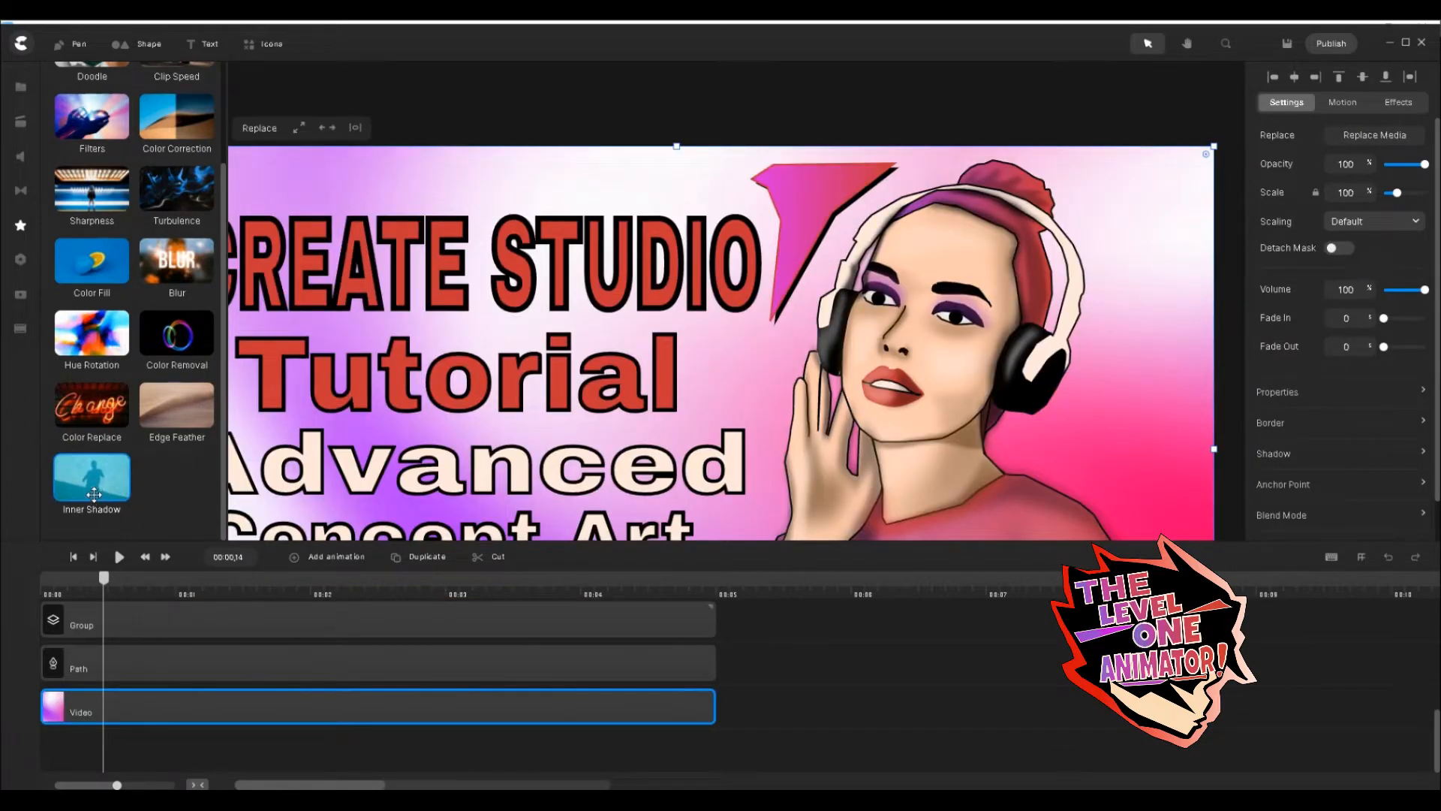
{"action": "left_click_drag", "start_coordinate": [73, 489], "coordinate": [849, 203]}
{"action": "scroll", "coordinate": [807, 186], "scroll_direction": "up", "scroll_amount": 3}
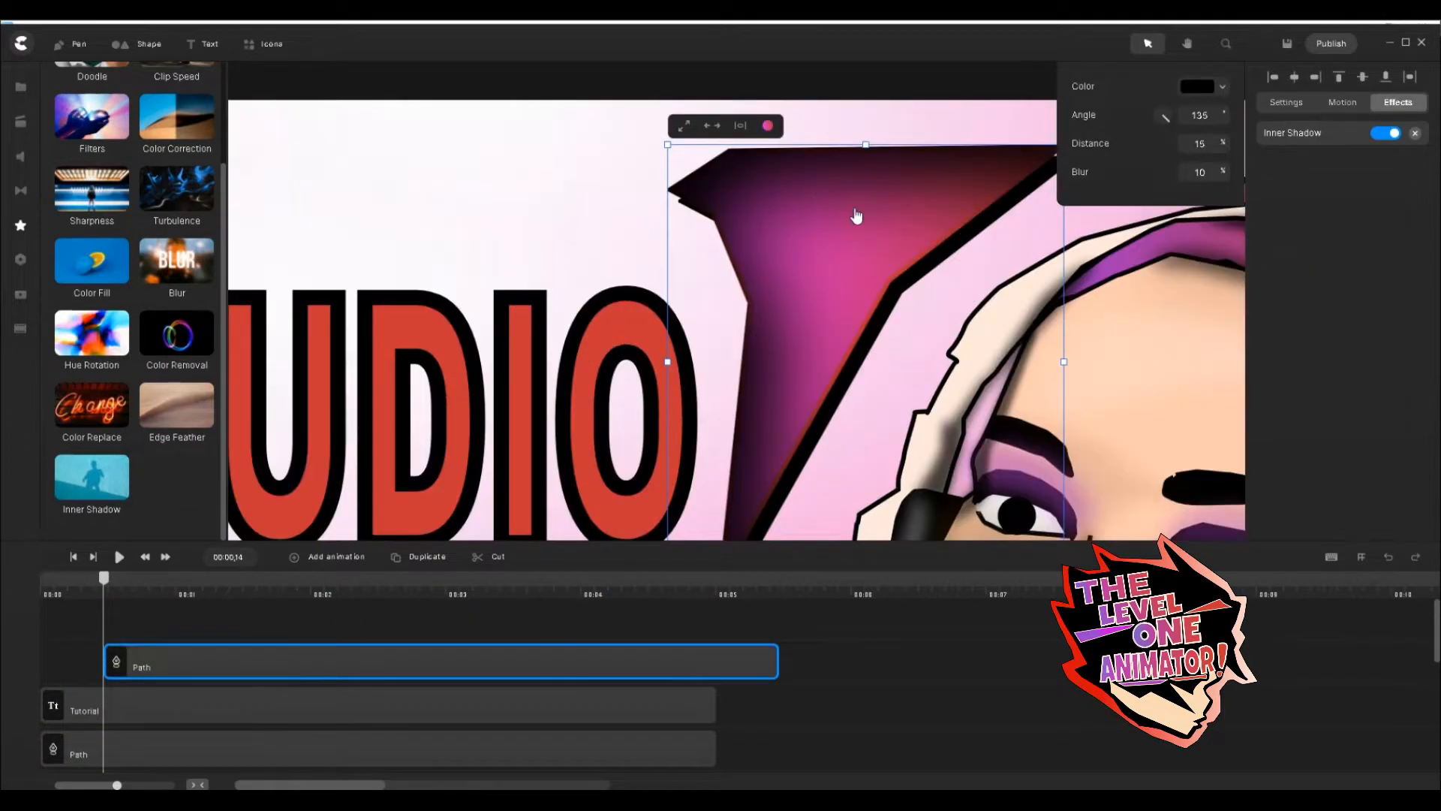
{"action": "left_click", "coordinate": [1222, 89]}
{"action": "left_click", "coordinate": [1126, 384]}
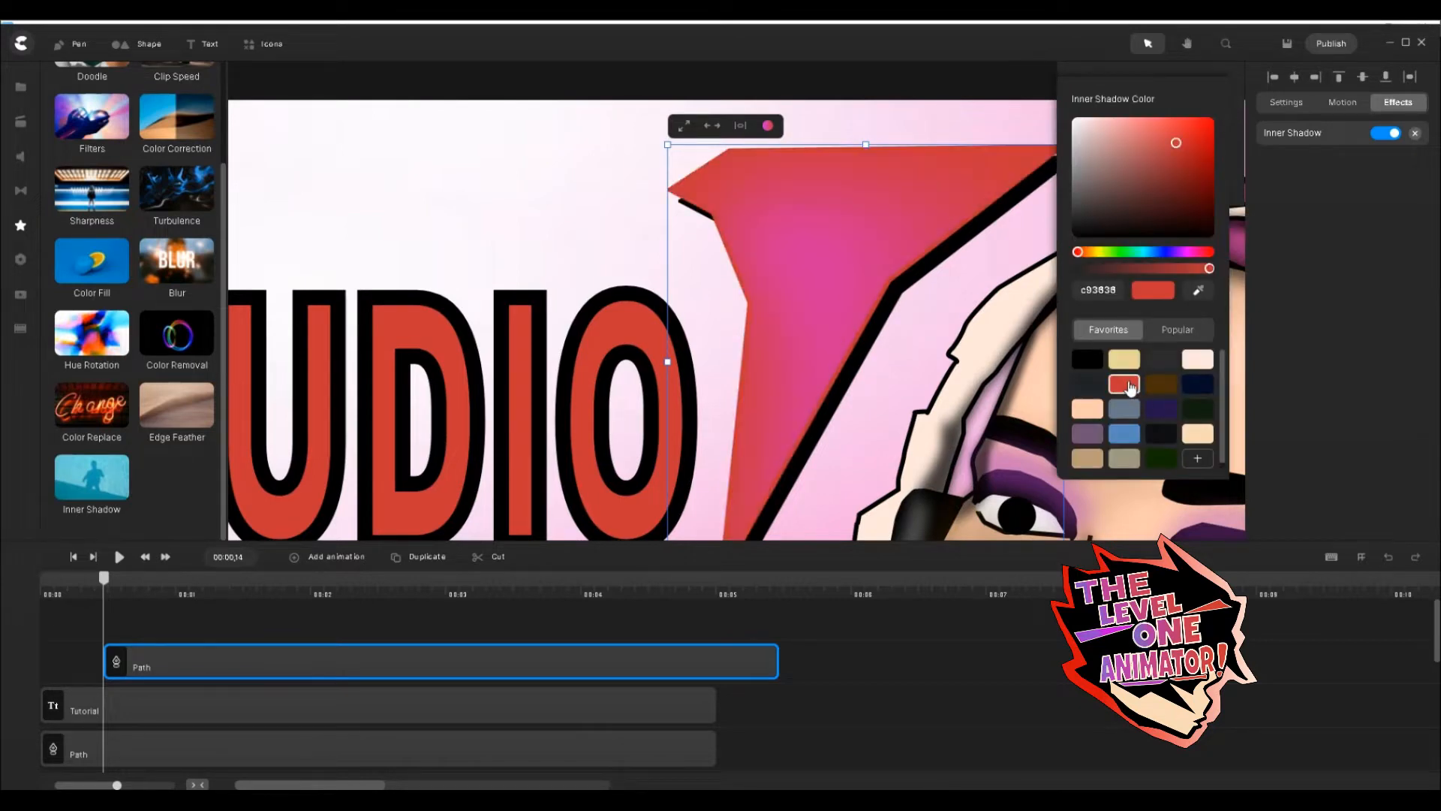
{"action": "scroll", "coordinate": [833, 328], "scroll_direction": "down", "scroll_amount": 3}
{"action": "scroll", "coordinate": [841, 319], "scroll_direction": "up", "scroll_amount": 3}
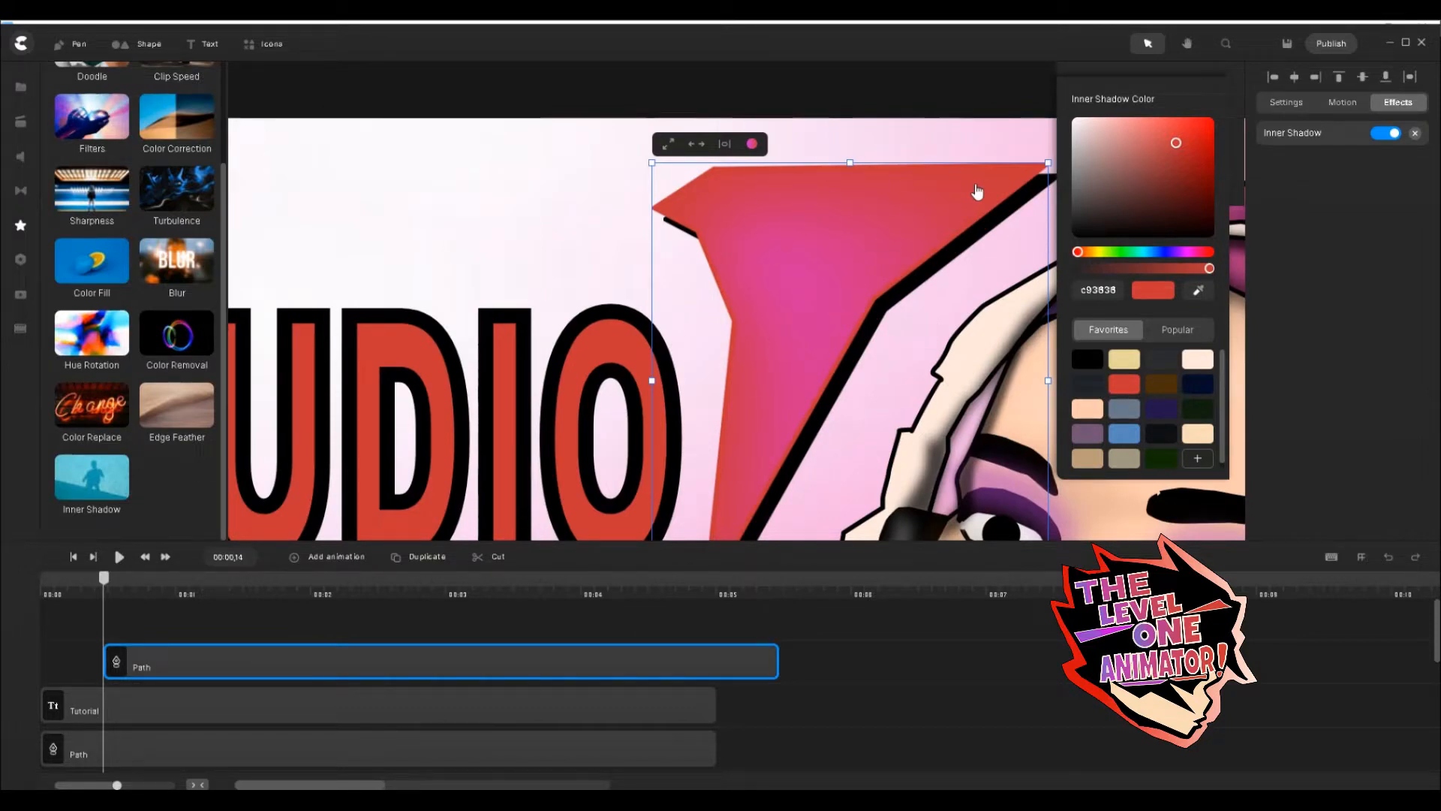
Try blue, purple and near-black as the inner shadow colour, and set it to cream ffe9dc.
{"action": "left_click", "coordinate": [1120, 433]}
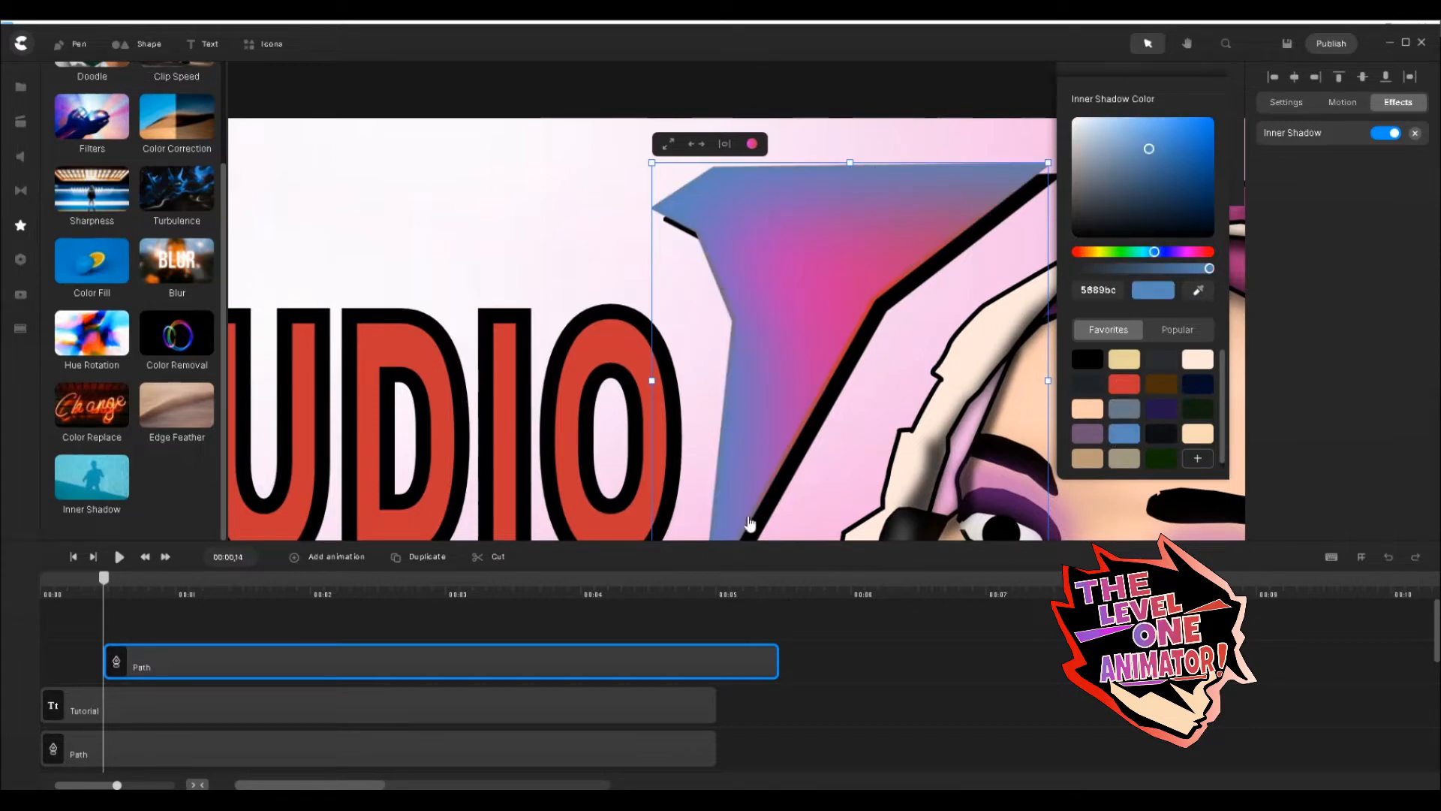
{"action": "left_click", "coordinate": [1087, 433]}
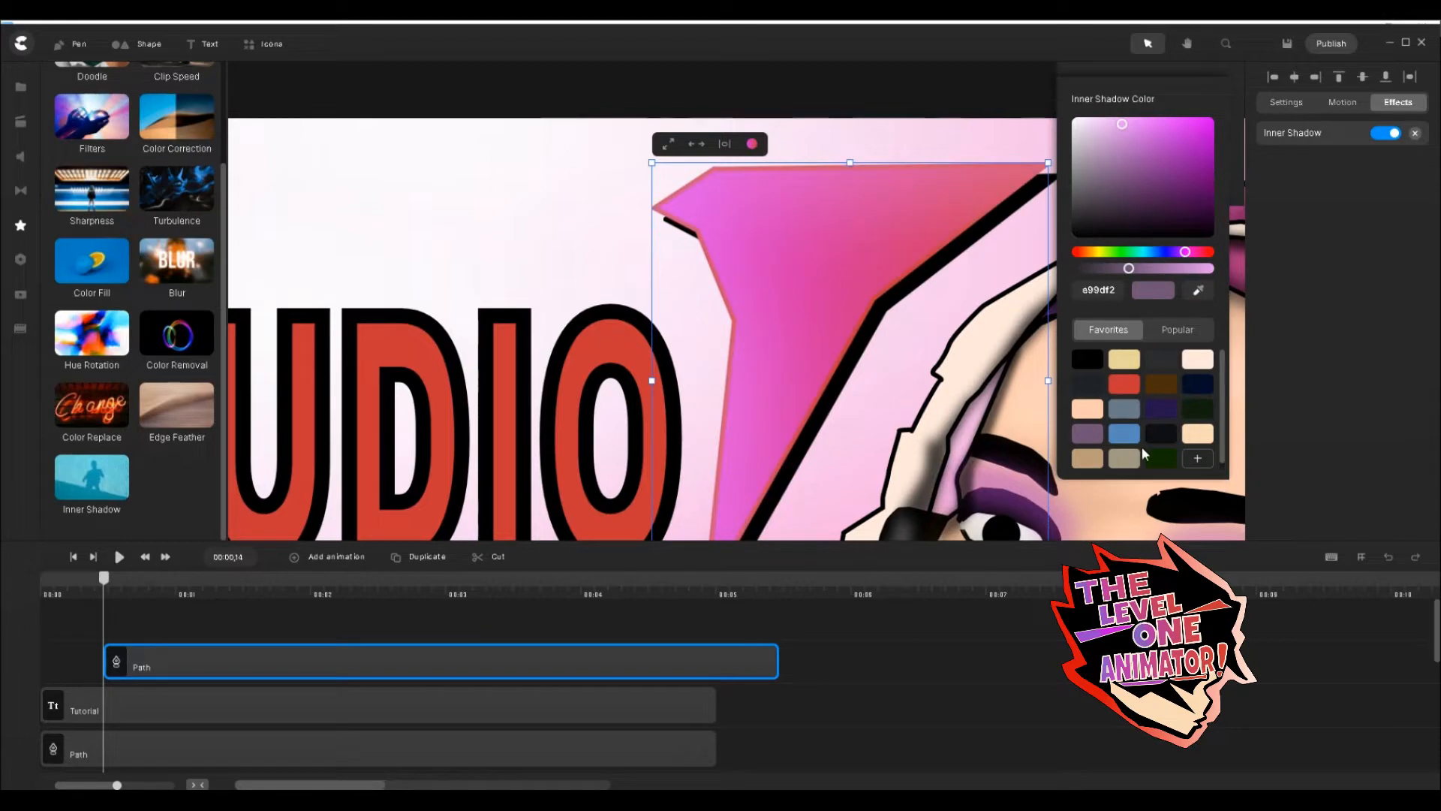
{"action": "left_click", "coordinate": [1161, 436]}
{"action": "left_click", "coordinate": [1198, 359]}
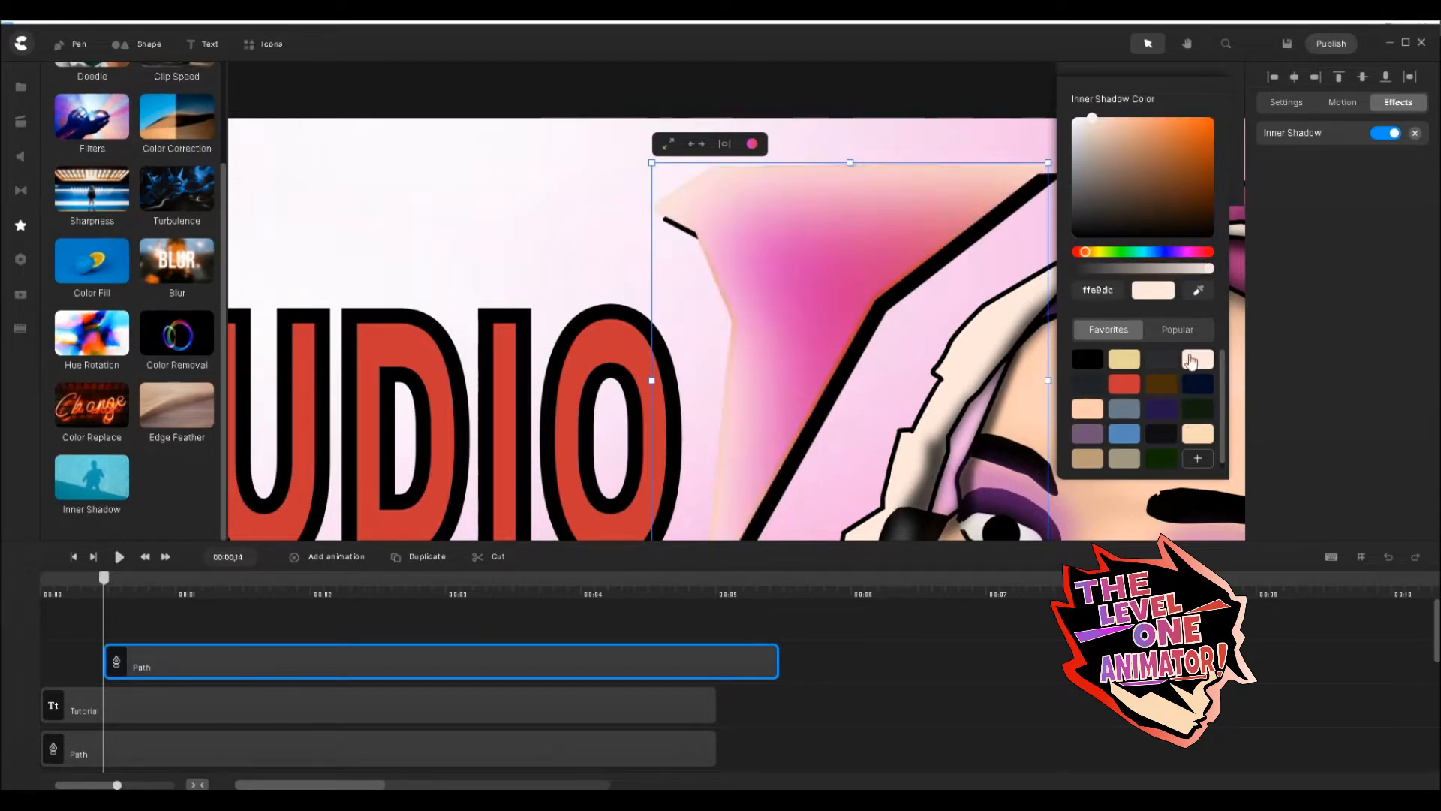
{"action": "left_click", "coordinate": [1302, 180]}
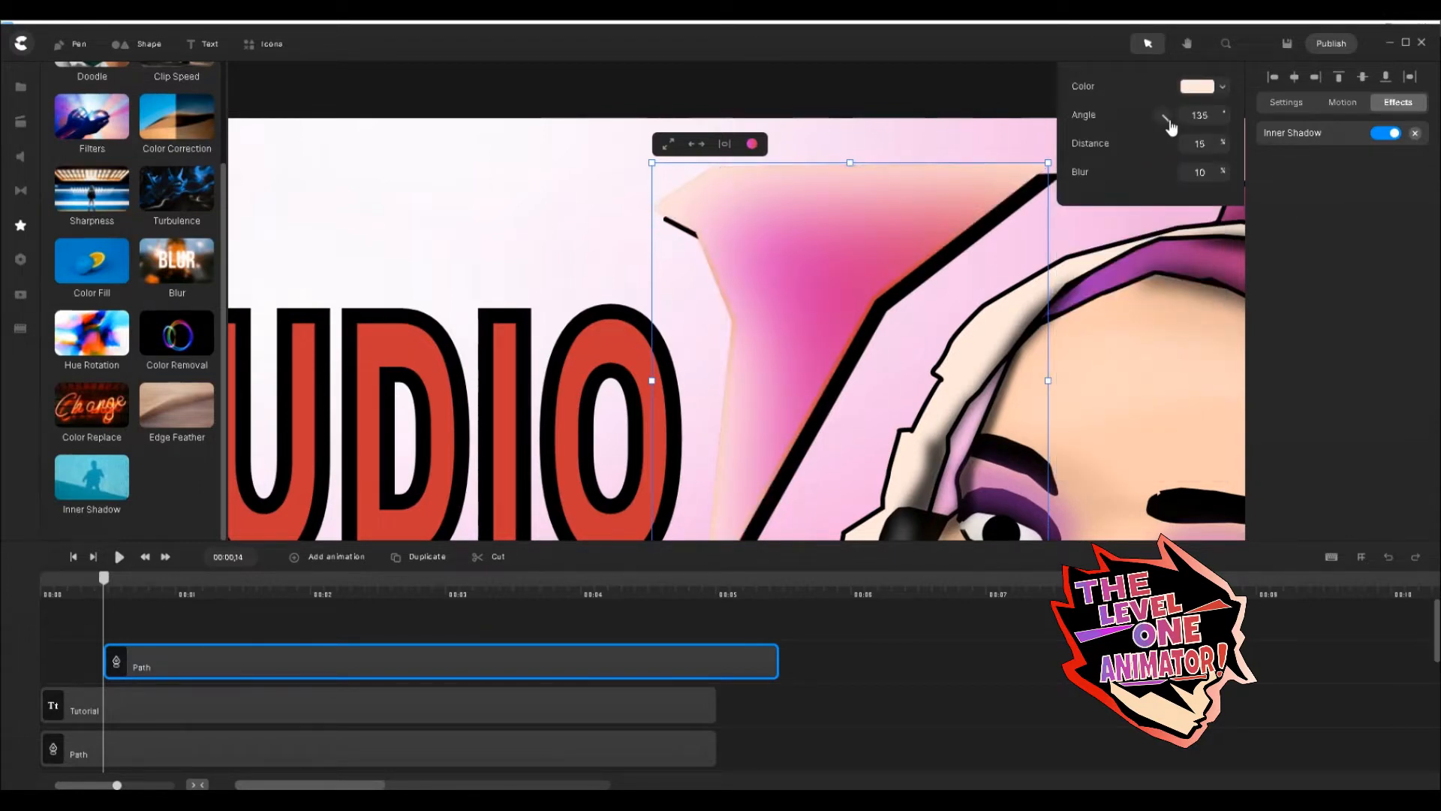
Set the inner shadow's angle to 39° and inspect the shading along the path's edges.
{"action": "left_click_drag", "start_coordinate": [1169, 105], "coordinate": [1164, 102]}
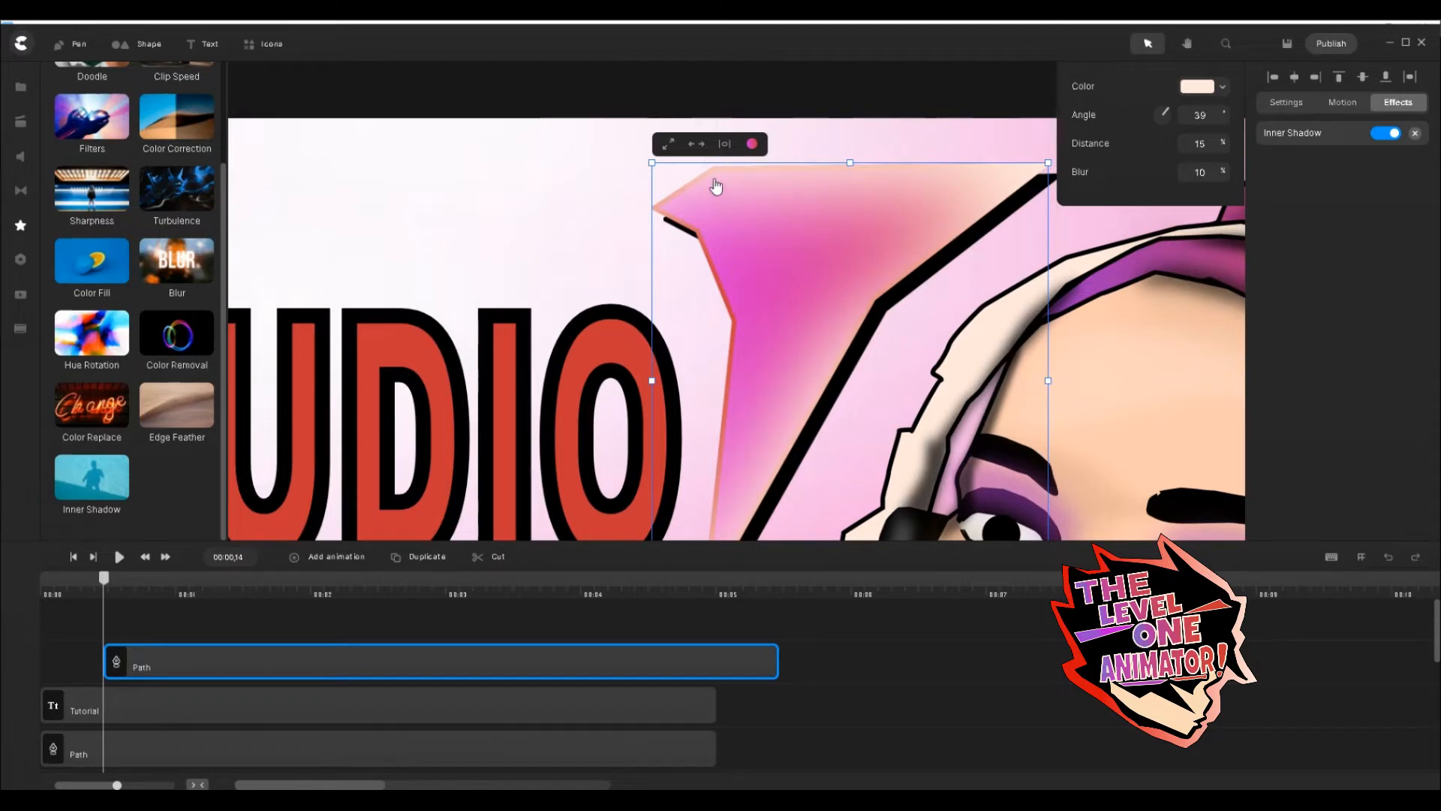
{"action": "scroll", "coordinate": [687, 196], "scroll_direction": "up", "scroll_amount": 5}
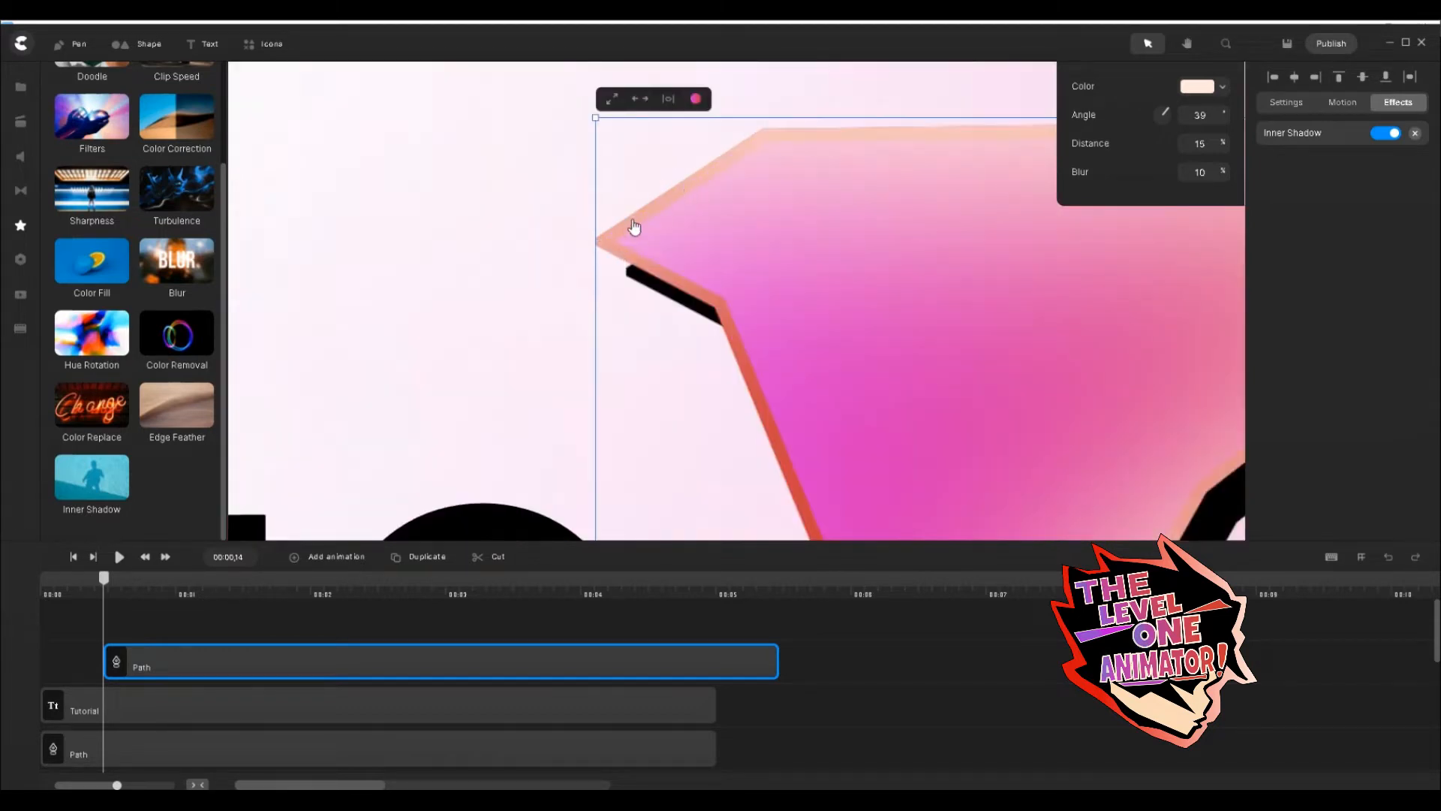
{"action": "scroll", "coordinate": [794, 248], "scroll_direction": "down", "scroll_amount": 5}
{"action": "scroll", "coordinate": [856, 282], "scroll_direction": "up", "scroll_amount": 4}
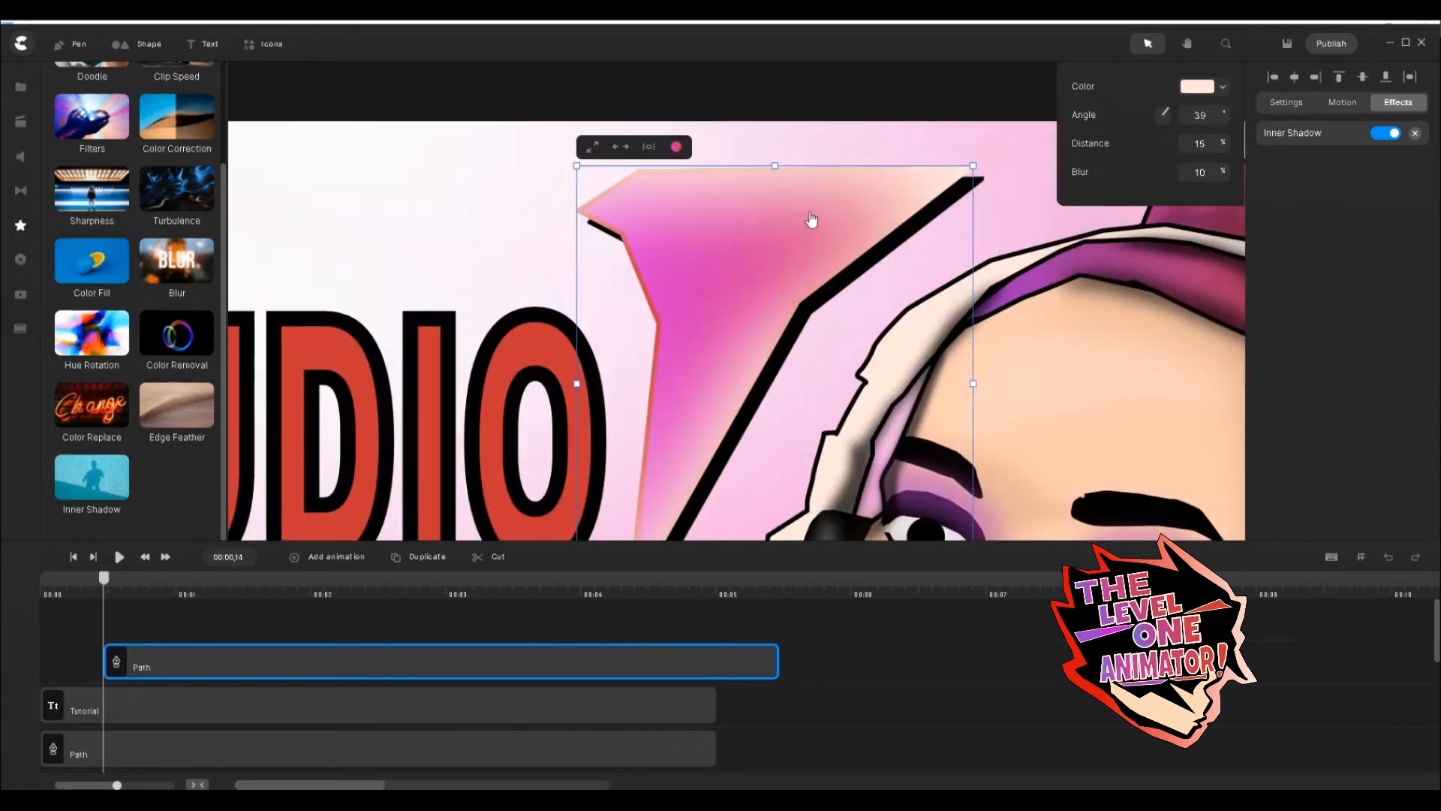
{"action": "scroll", "coordinate": [897, 285], "scroll_direction": "down", "scroll_amount": 4}
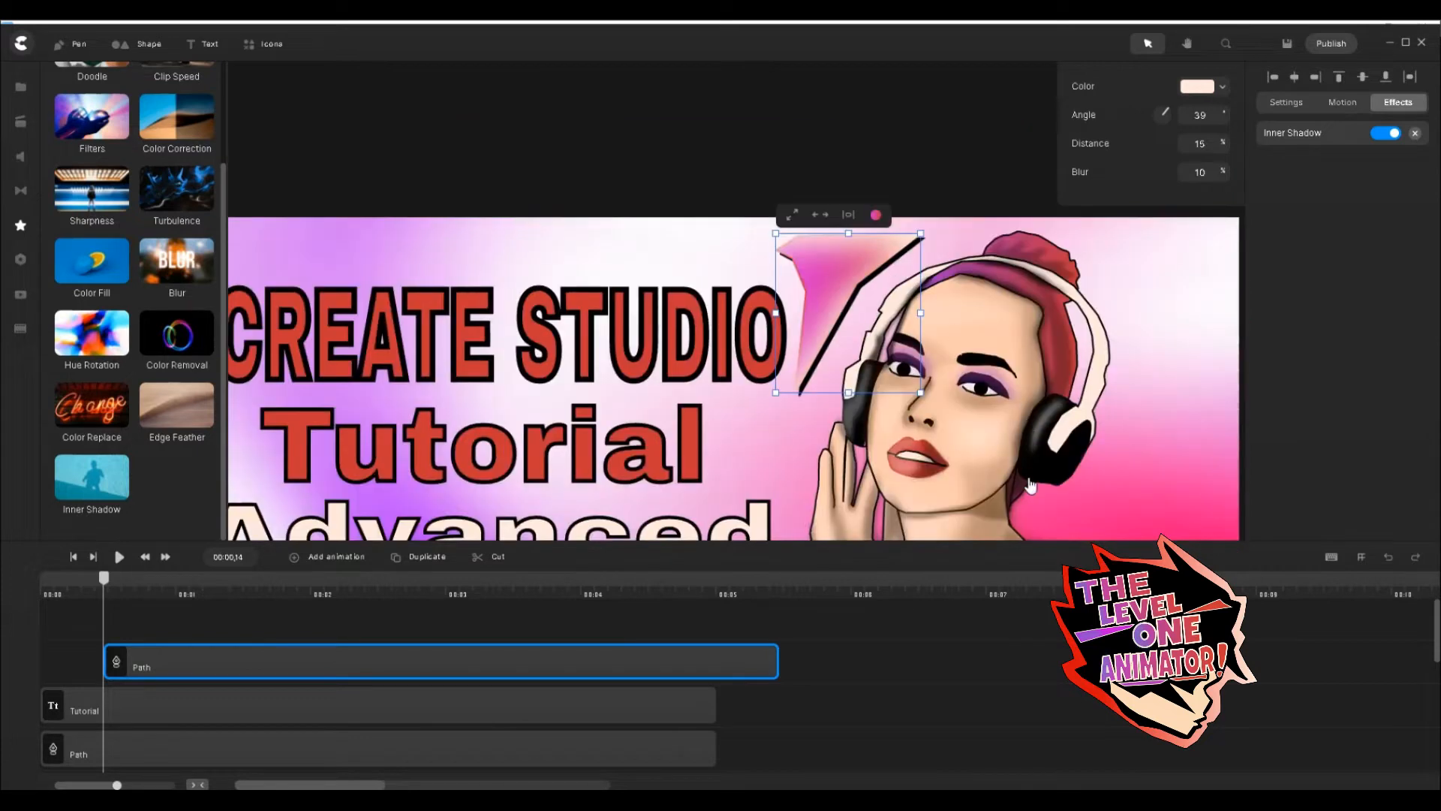
{"action": "scroll", "coordinate": [865, 286], "scroll_direction": "up", "scroll_amount": 4}
{"action": "scroll", "coordinate": [865, 285], "scroll_direction": "down", "scroll_amount": 4}
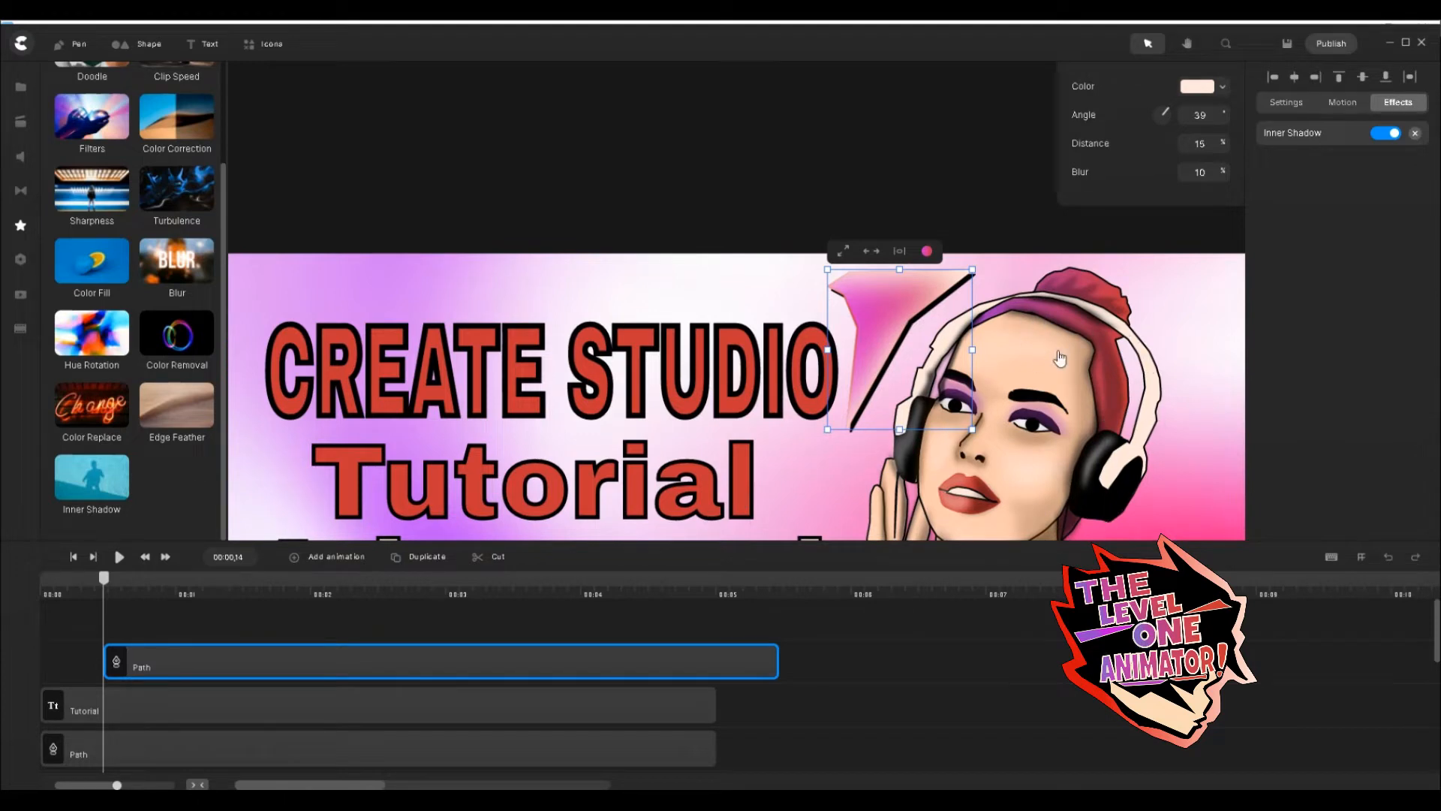
Delete the gradient-filled triangular path from the project.
{"action": "scroll", "coordinate": [916, 322], "scroll_direction": "up", "scroll_amount": 3}
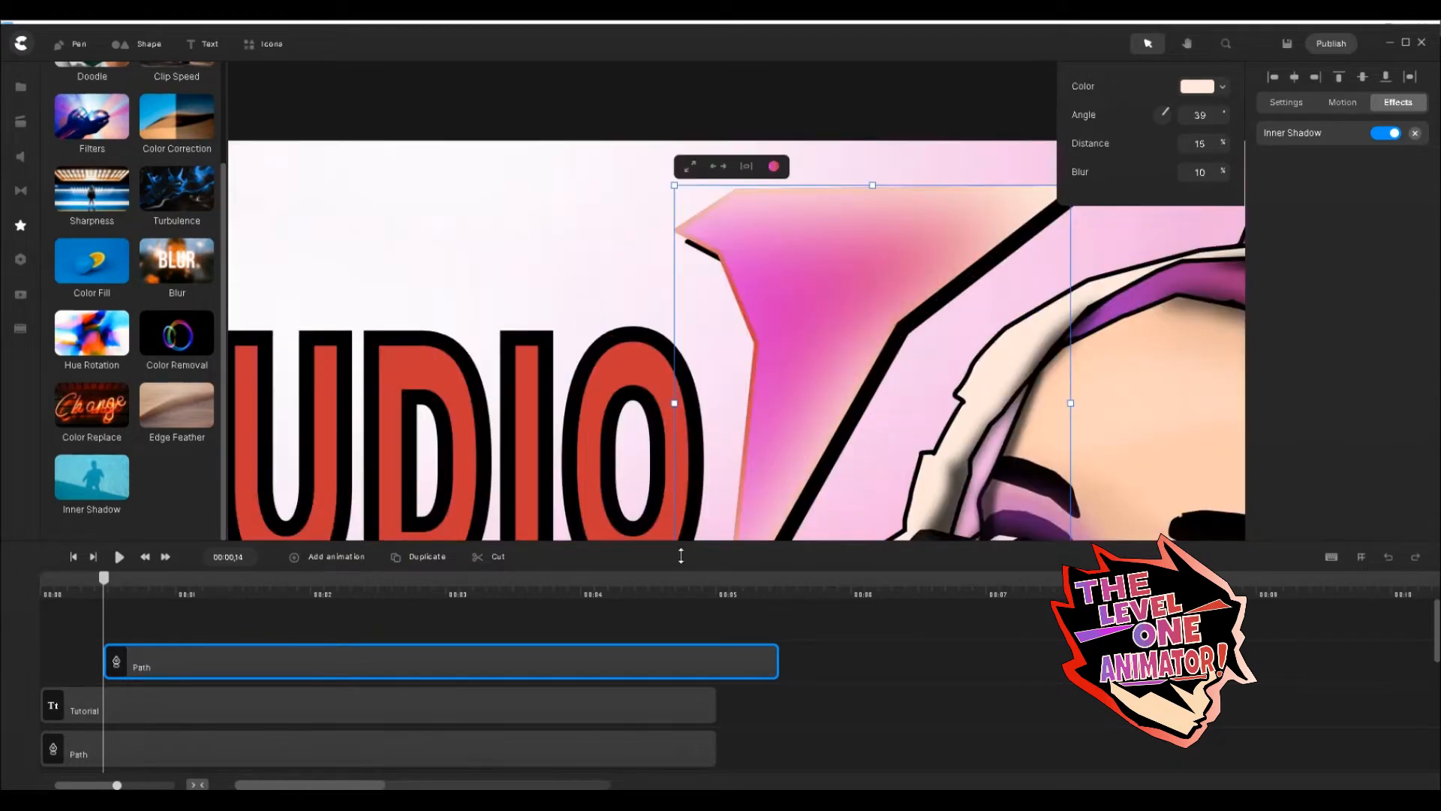
{"action": "right_click", "coordinate": [523, 665]}
{"action": "left_click", "coordinate": [544, 650]}
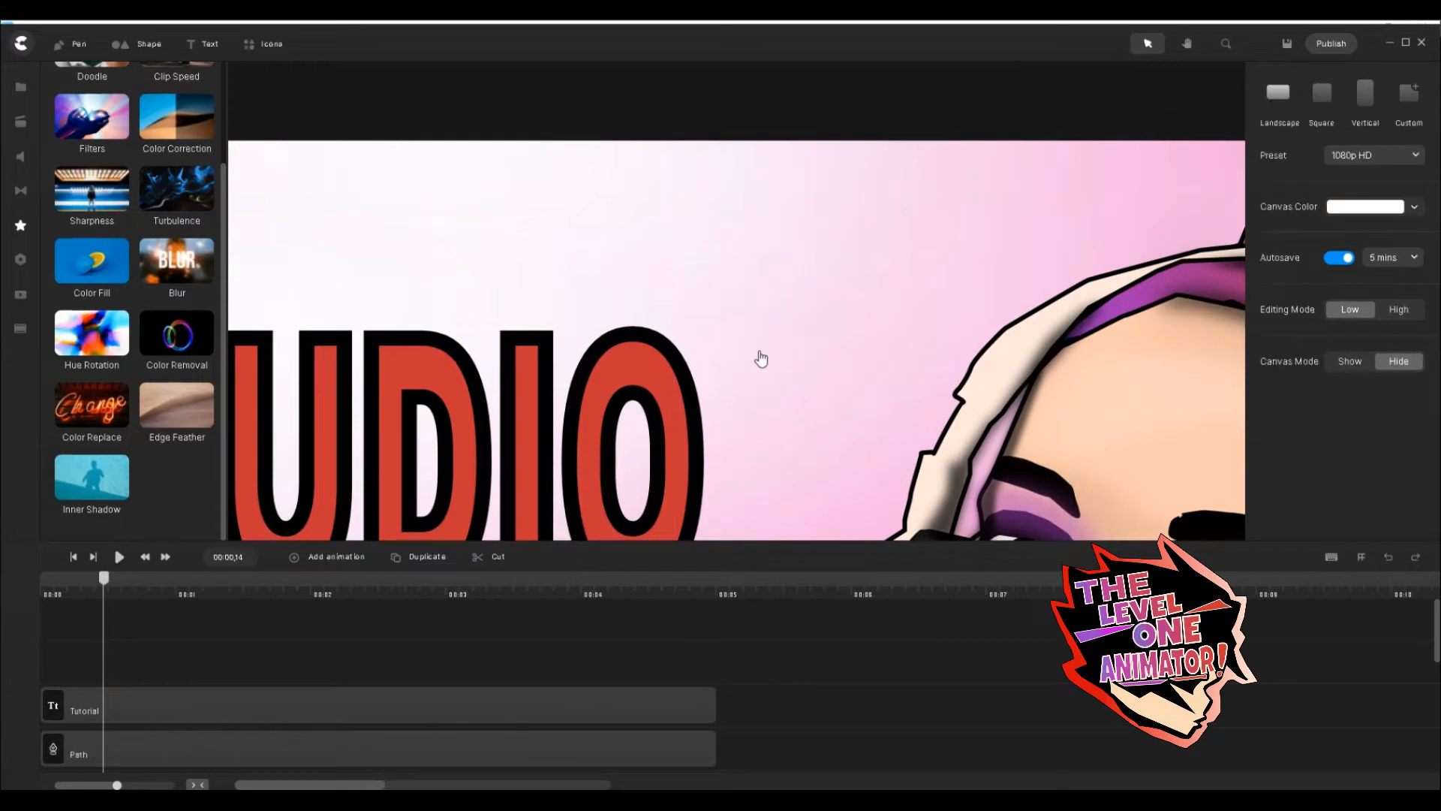
Start a Pen outline for a face shadow, placing points down the cheek from the temple towards the jaw beside the headphone.
{"action": "scroll", "coordinate": [832, 298], "scroll_direction": "down", "scroll_amount": 5}
{"action": "scroll", "coordinate": [912, 396], "scroll_direction": "up", "scroll_amount": 3}
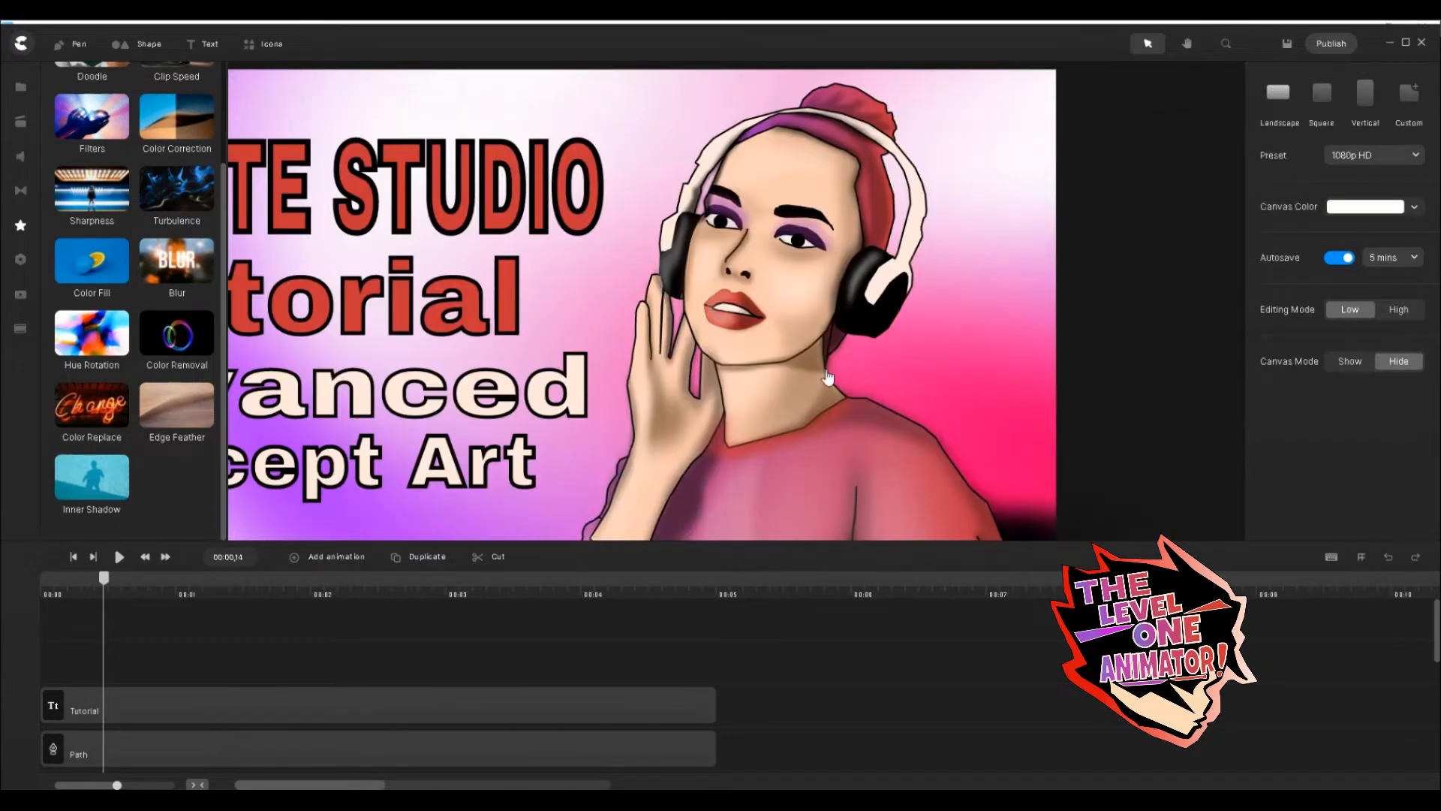
{"action": "scroll", "coordinate": [754, 303], "scroll_direction": "up", "scroll_amount": 3}
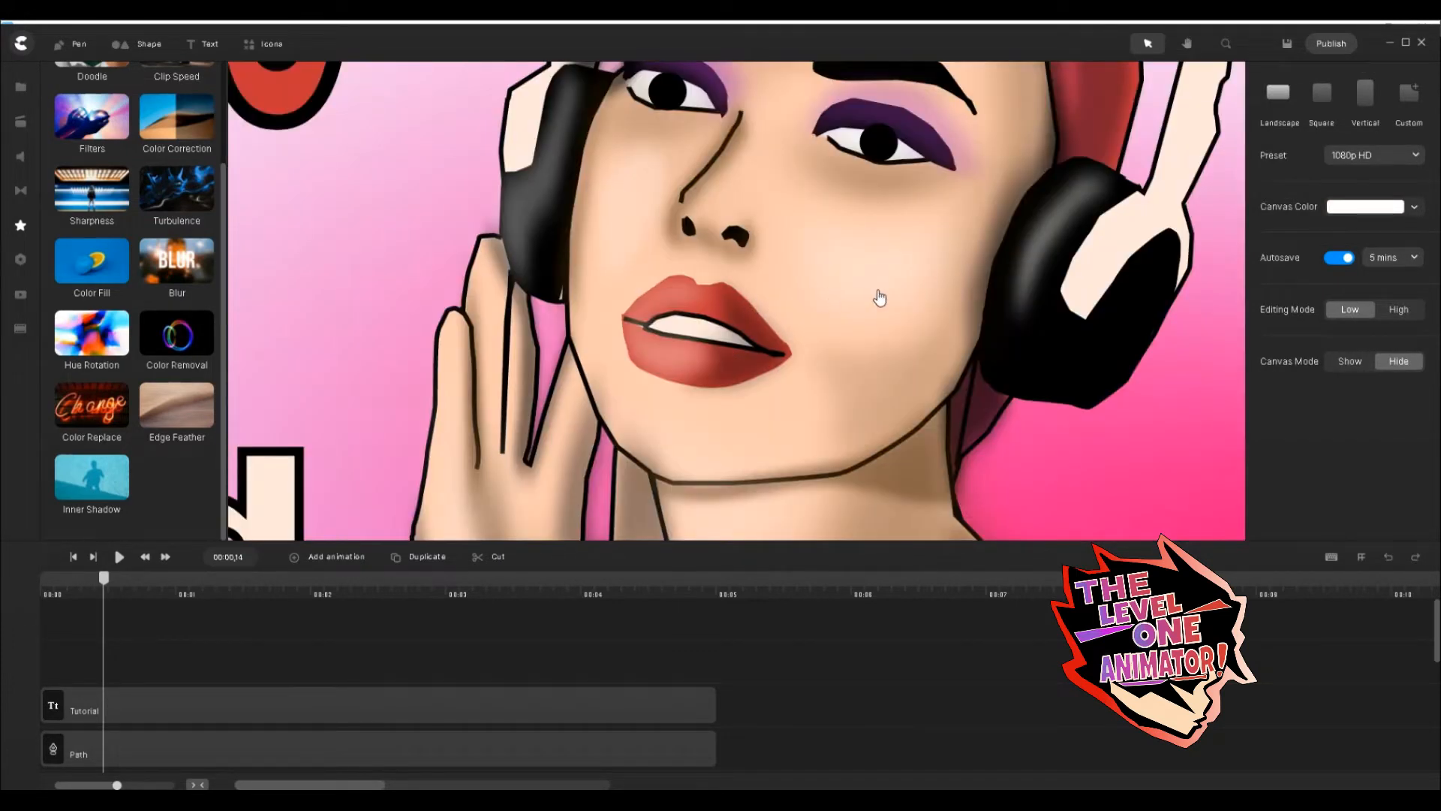
{"action": "left_click", "coordinate": [63, 48]}
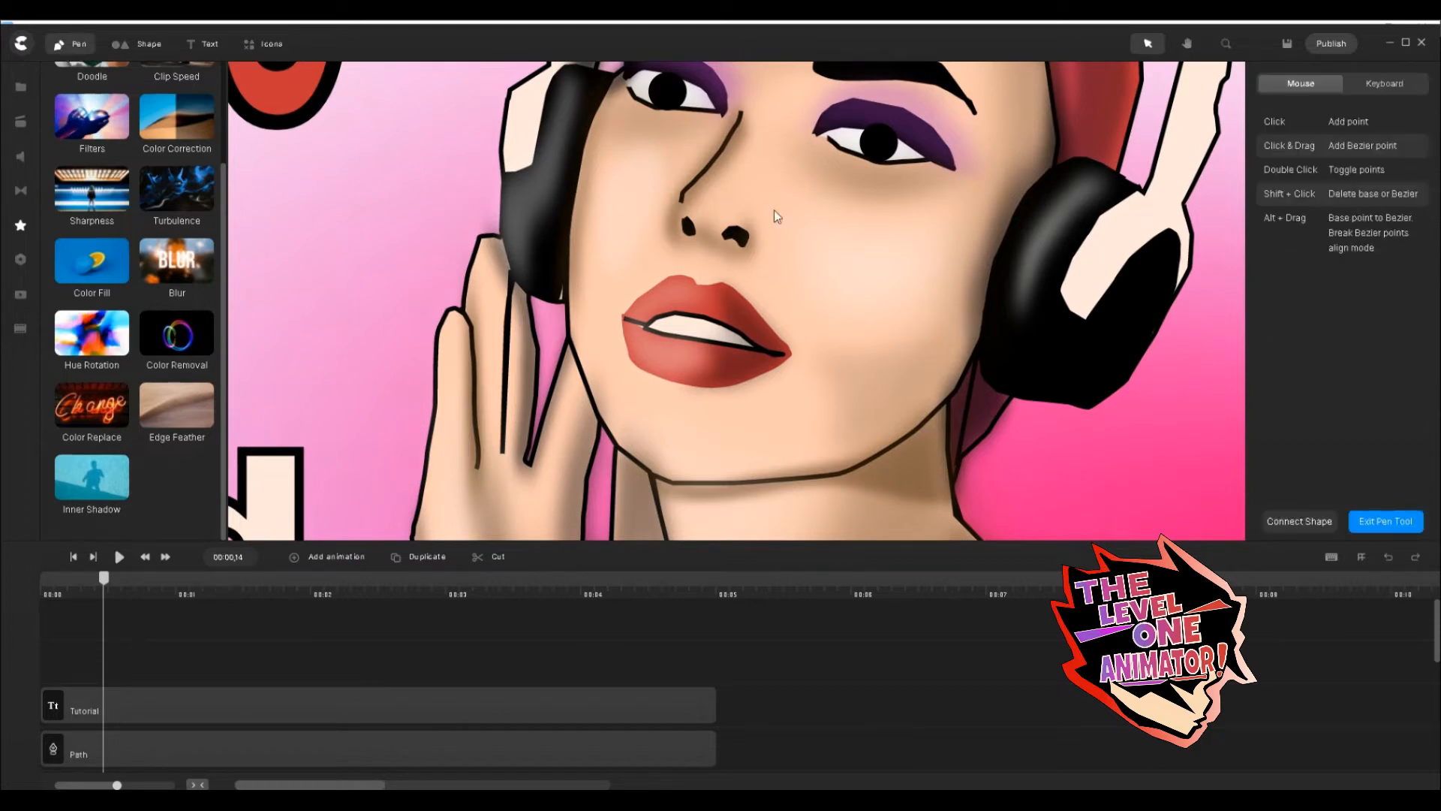
{"action": "left_click", "coordinate": [1039, 123]}
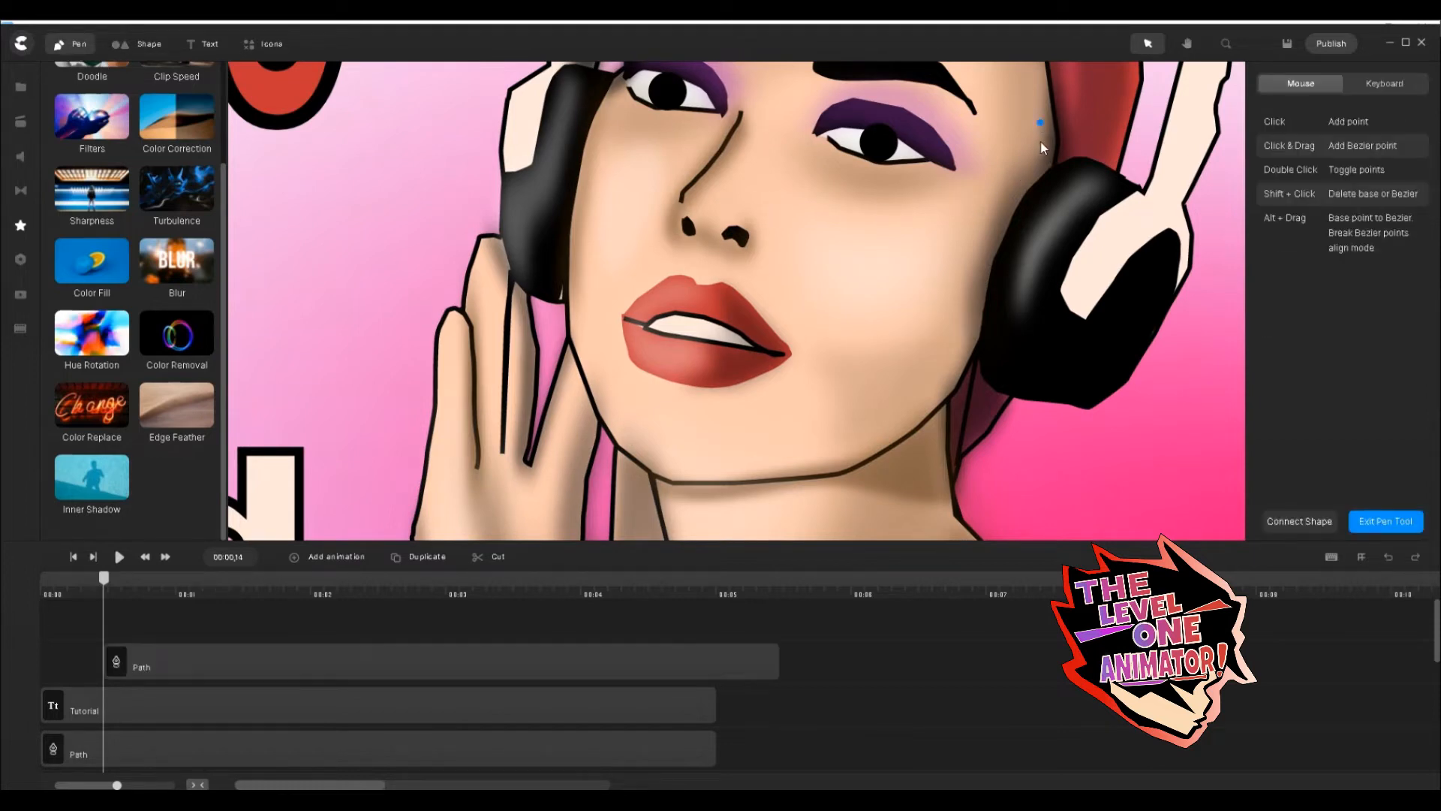
{"action": "left_click", "coordinate": [956, 303]}
{"action": "left_click", "coordinate": [946, 359]}
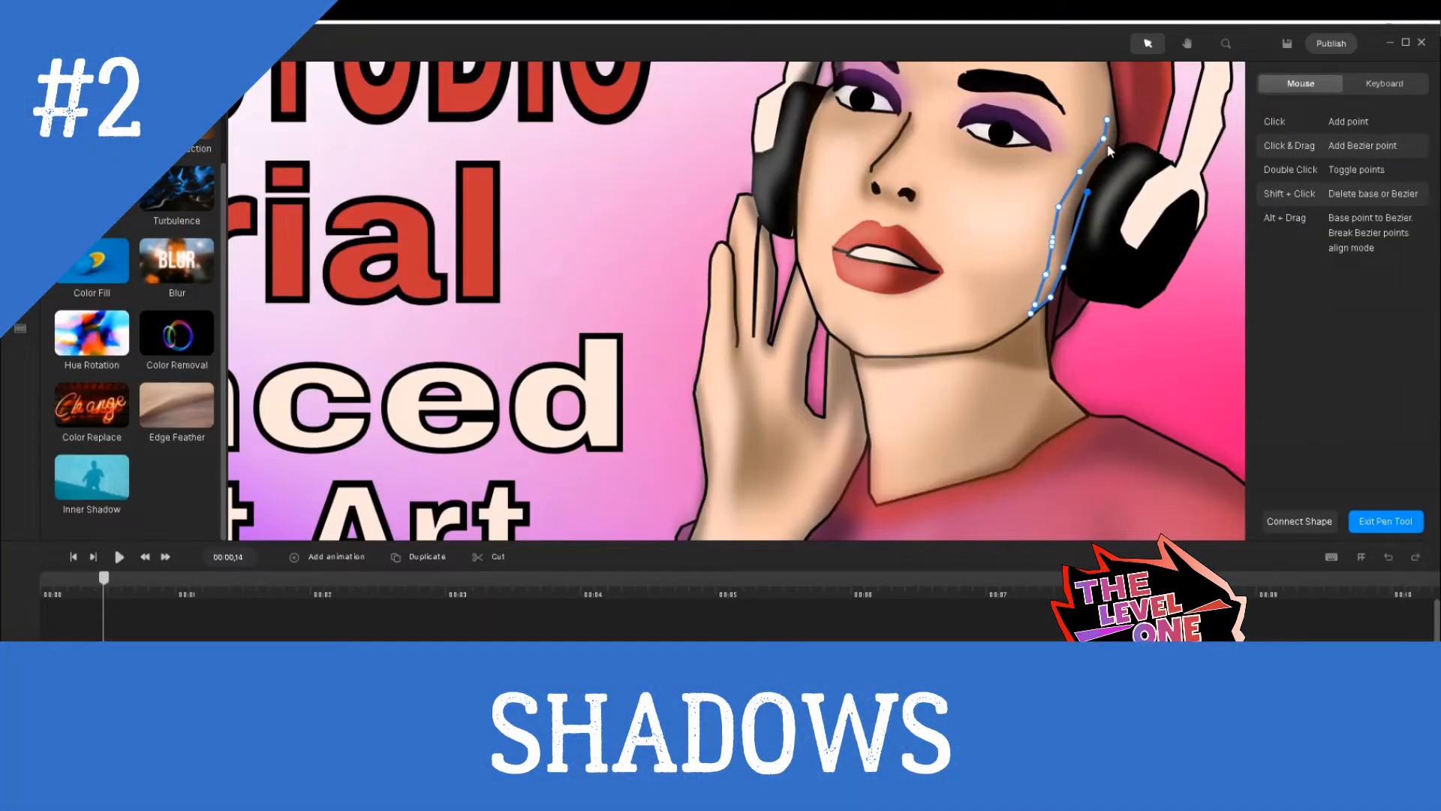
Complete the face shadow outline along the headphone and hairline up to its starting point at the temple, and exit the Pen tool.
{"action": "scroll", "coordinate": [1110, 150], "scroll_direction": "up", "scroll_amount": 5}
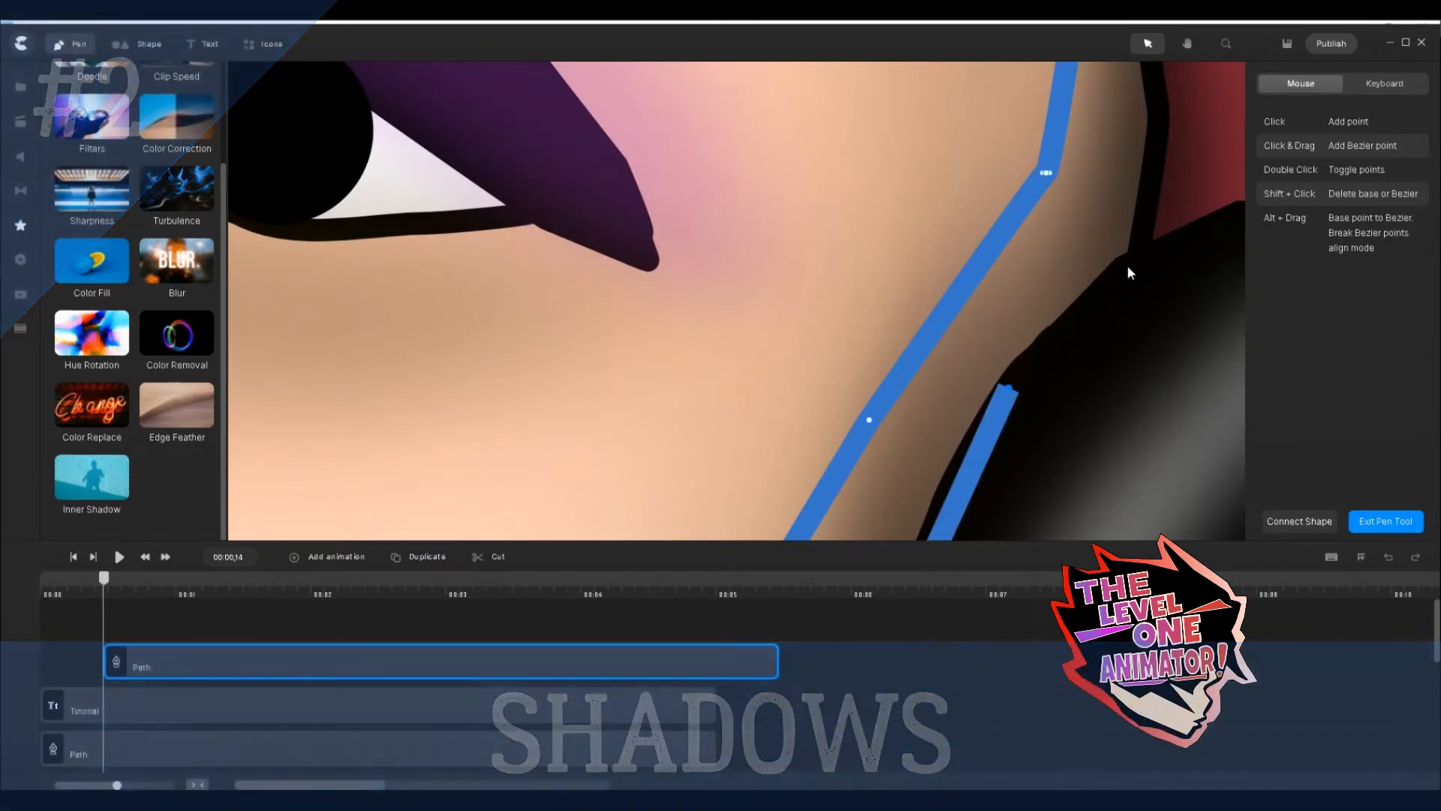
{"action": "left_click", "coordinate": [1127, 267]}
{"action": "scroll", "coordinate": [1138, 150], "scroll_direction": "down", "scroll_amount": 5}
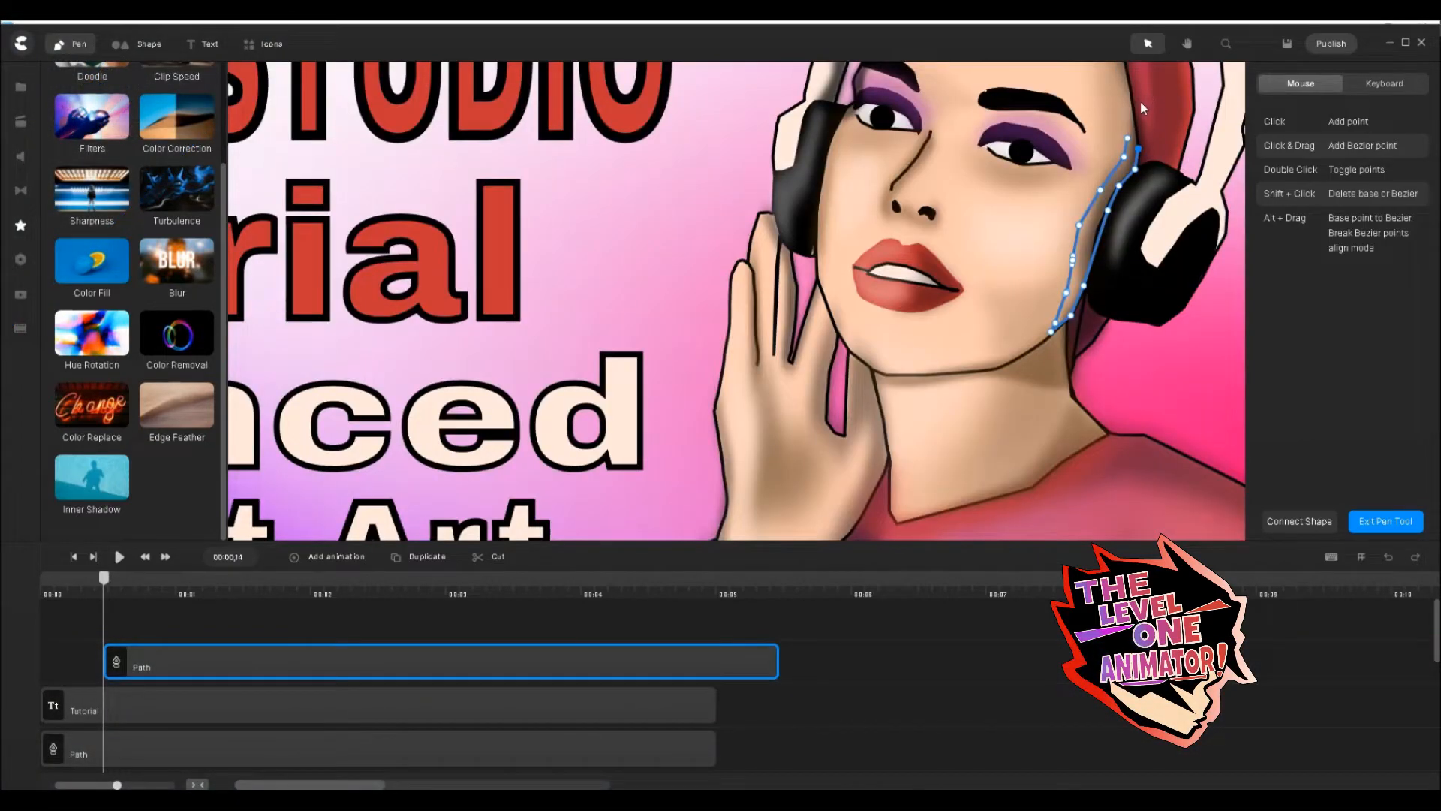
{"action": "scroll", "coordinate": [1142, 109], "scroll_direction": "up", "scroll_amount": 5}
{"action": "left_click", "coordinate": [1049, 225]}
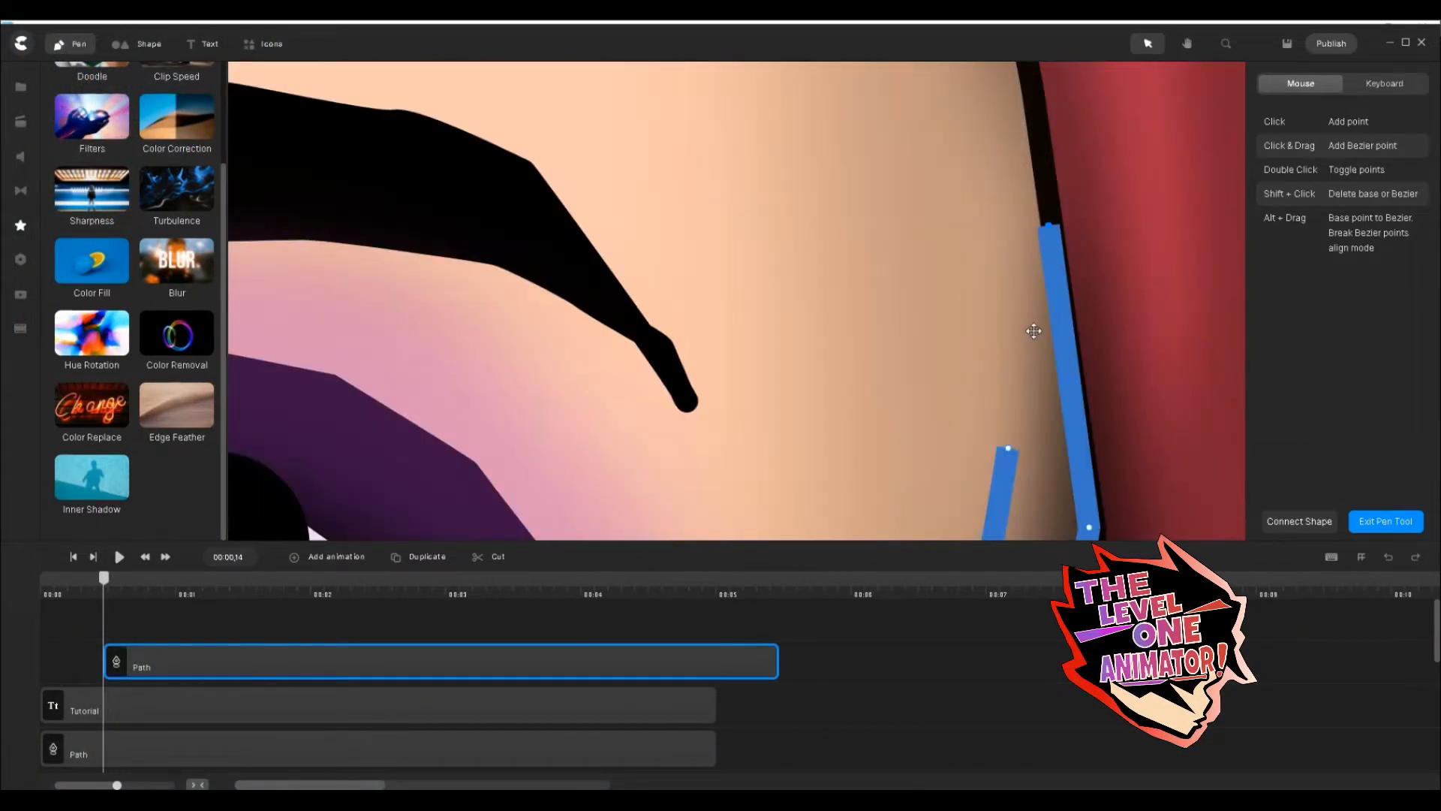
{"action": "left_click", "coordinate": [1030, 352]}
{"action": "left_click", "coordinate": [1008, 448]}
{"action": "scroll", "coordinate": [1015, 278], "scroll_direction": "down", "scroll_amount": 5}
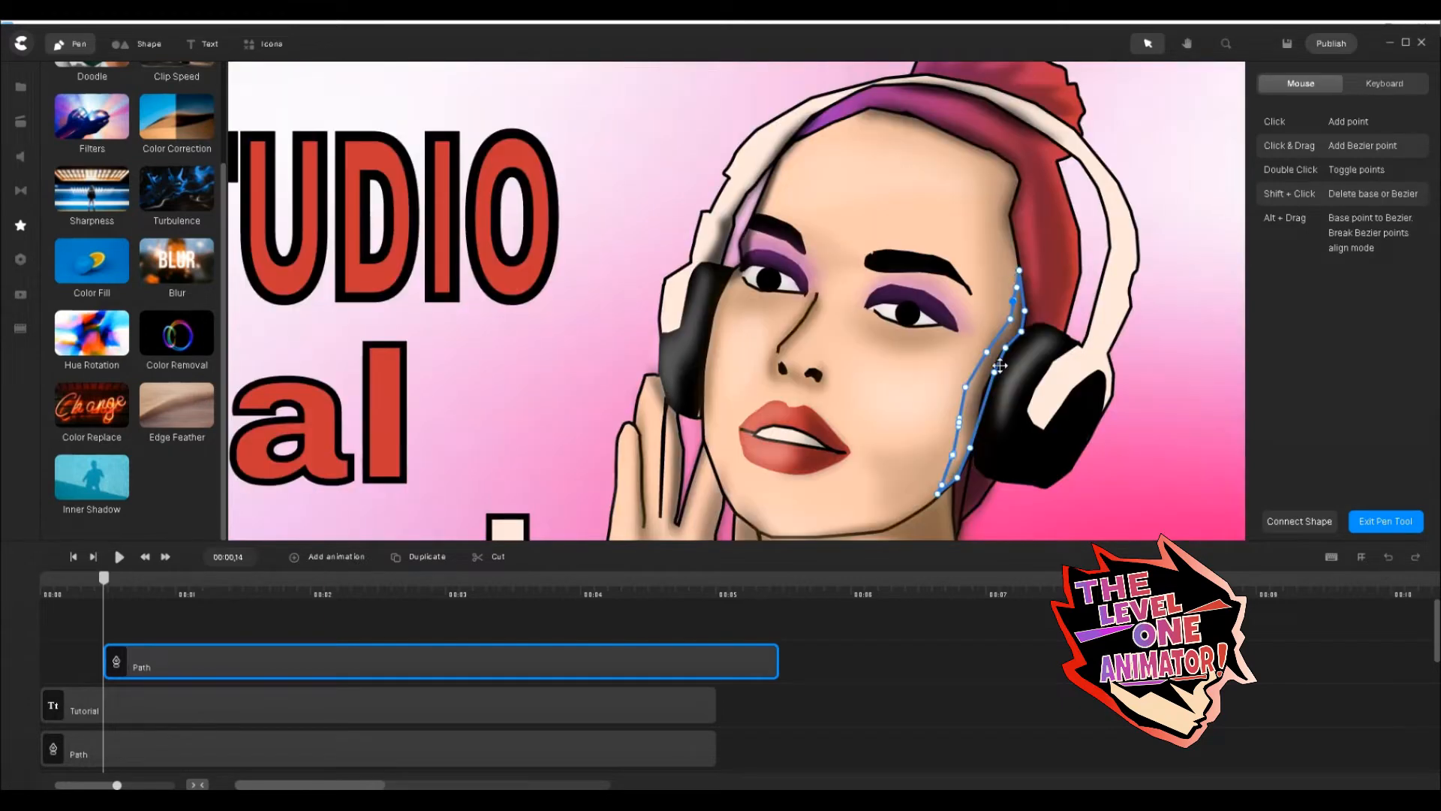
{"action": "scroll", "coordinate": [1055, 381], "scroll_direction": "up", "scroll_amount": 4}
{"action": "left_click", "coordinate": [1388, 521]}
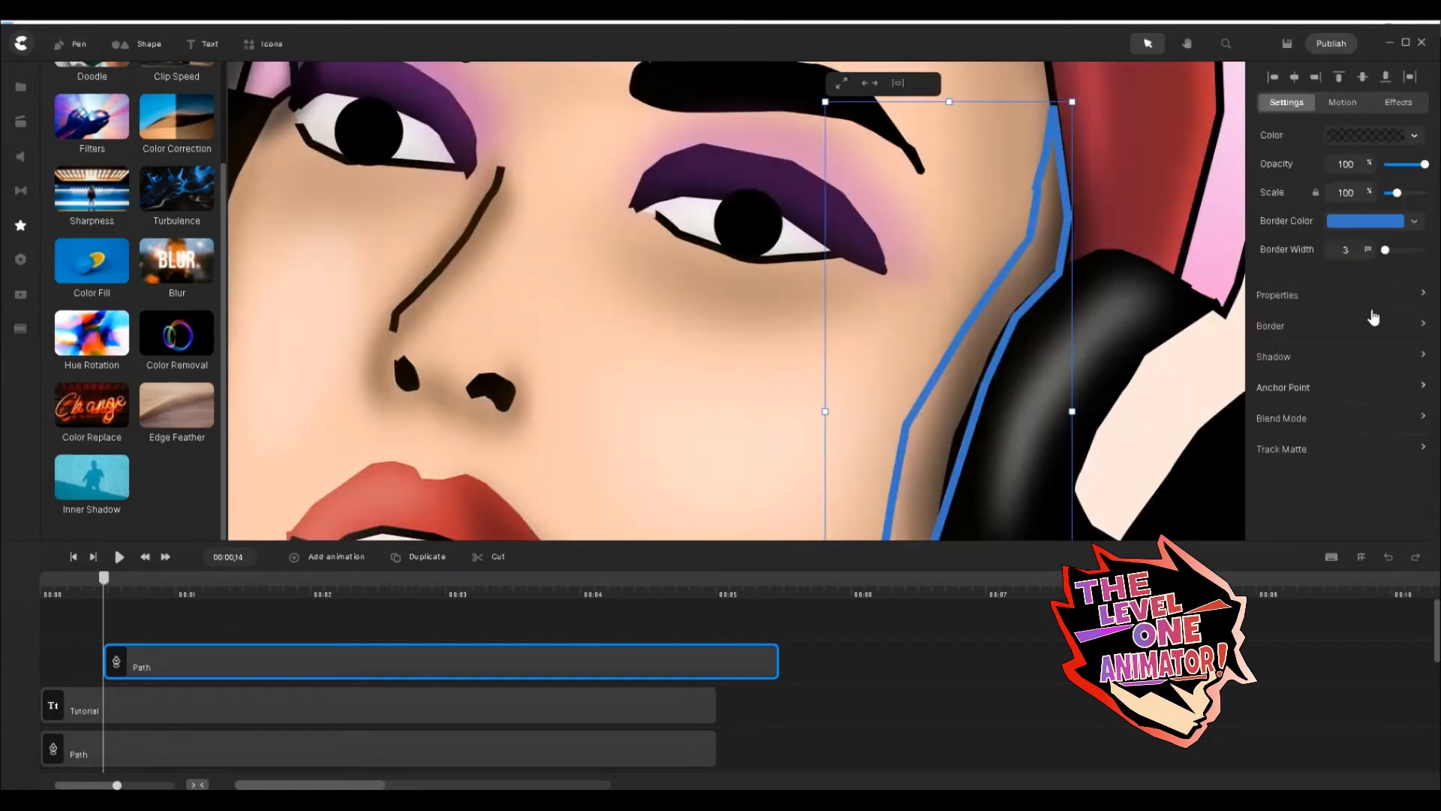
Fill the face shadow path with the peach skin tone ffccaf.
{"action": "left_click", "coordinate": [1386, 137]}
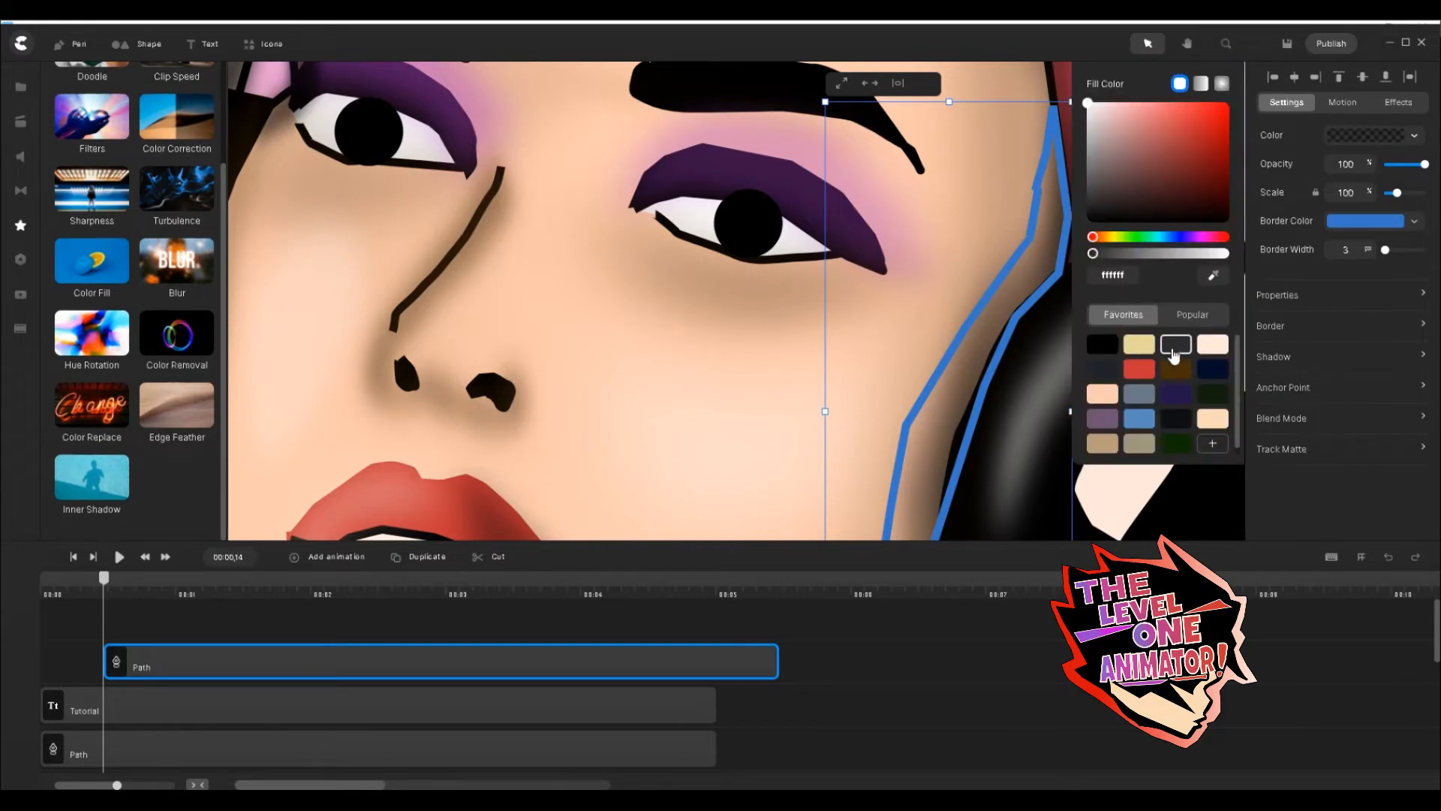
{"action": "left_click", "coordinate": [1113, 394]}
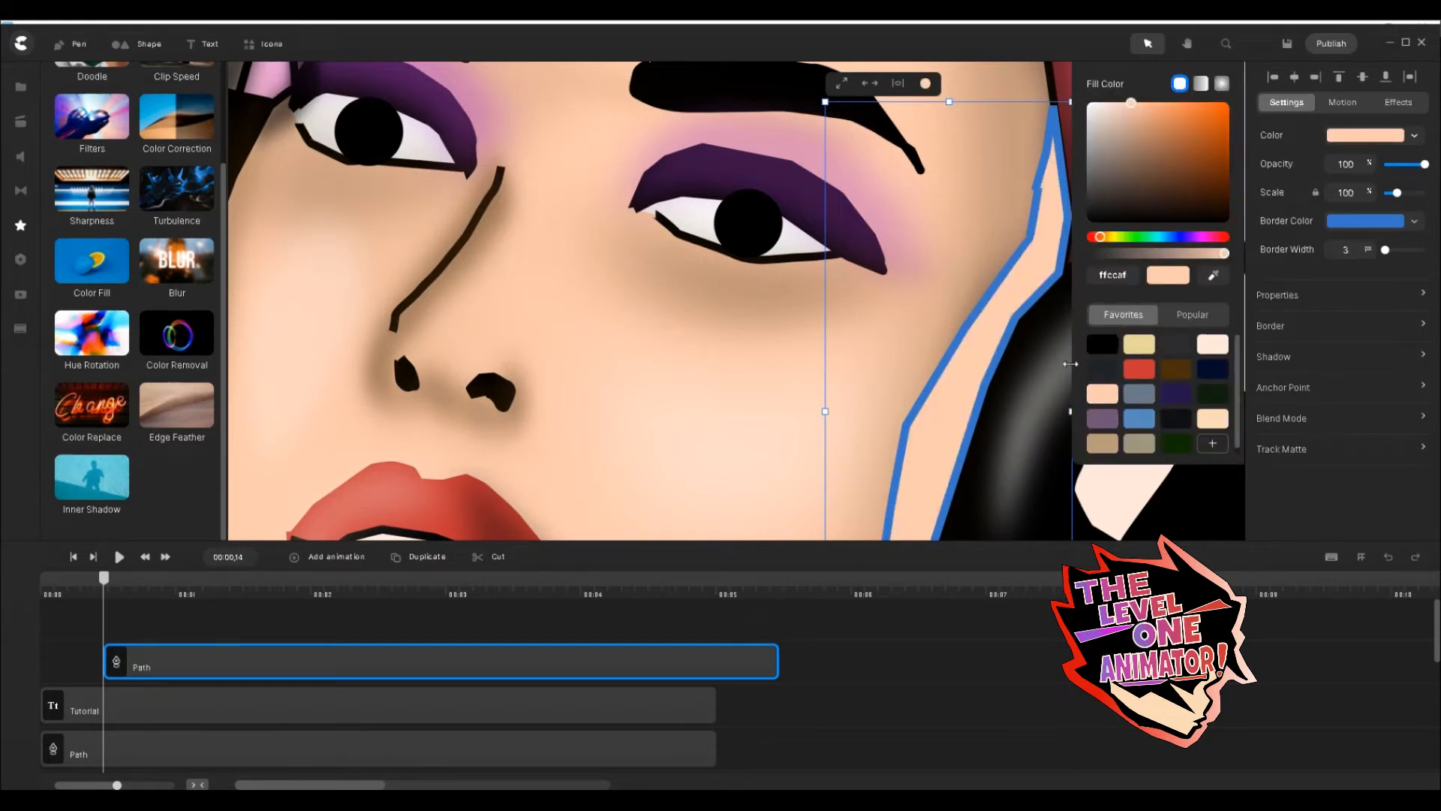
Set the face shadow's fill and border colours to dark brown 4c2f09 and lower its opacity to 59%.
{"action": "left_click", "coordinate": [1176, 368]}
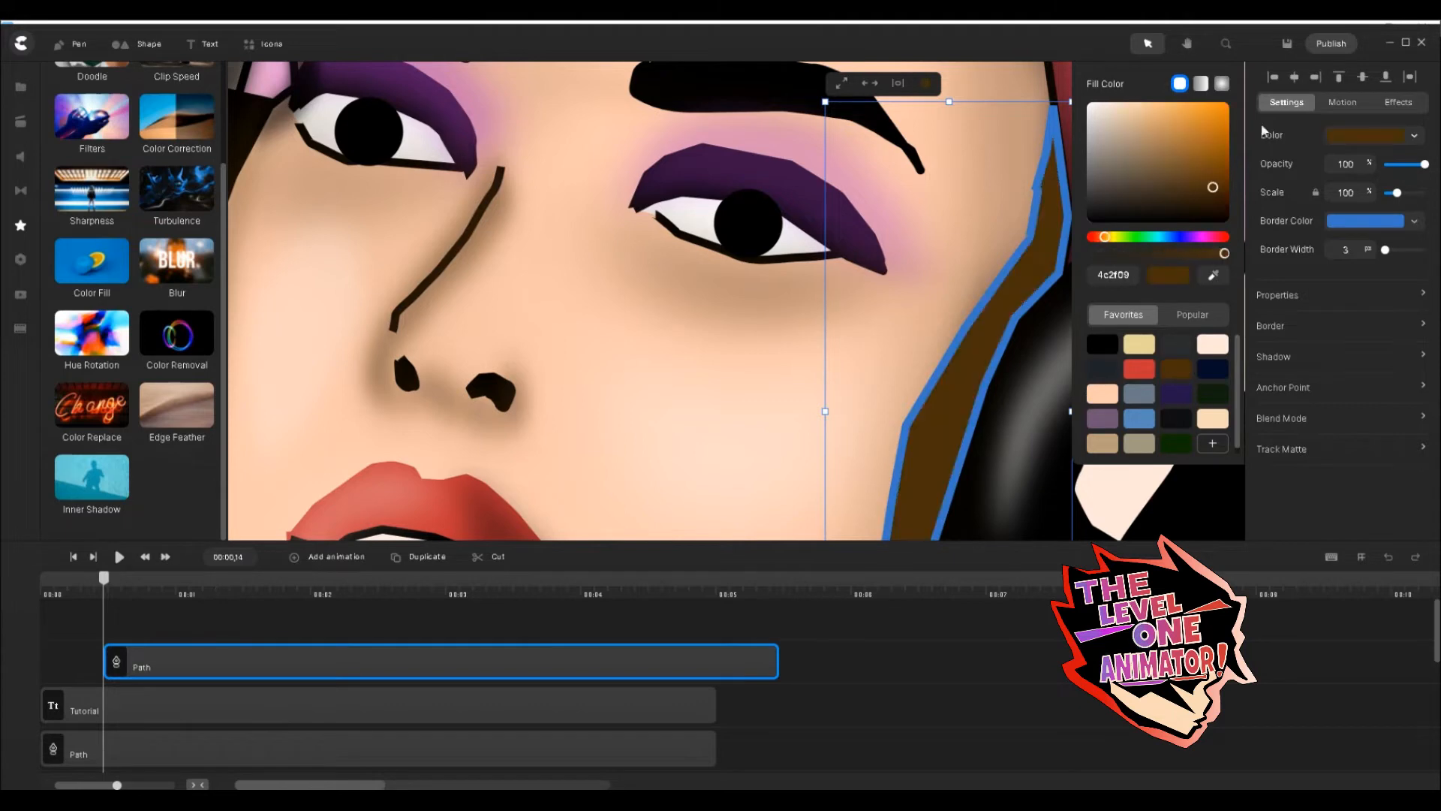
{"action": "left_click", "coordinate": [1395, 222]}
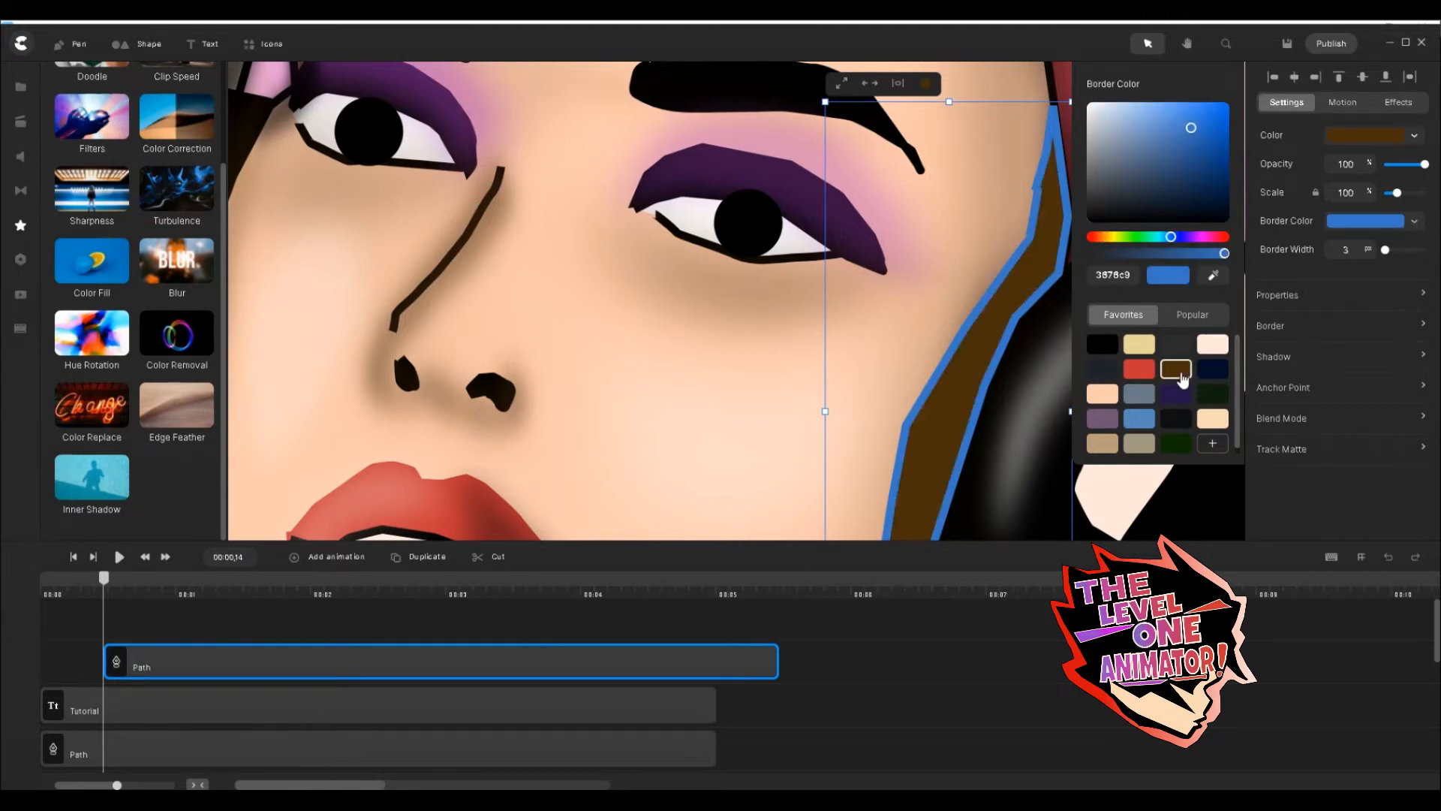
{"action": "left_click", "coordinate": [1177, 369]}
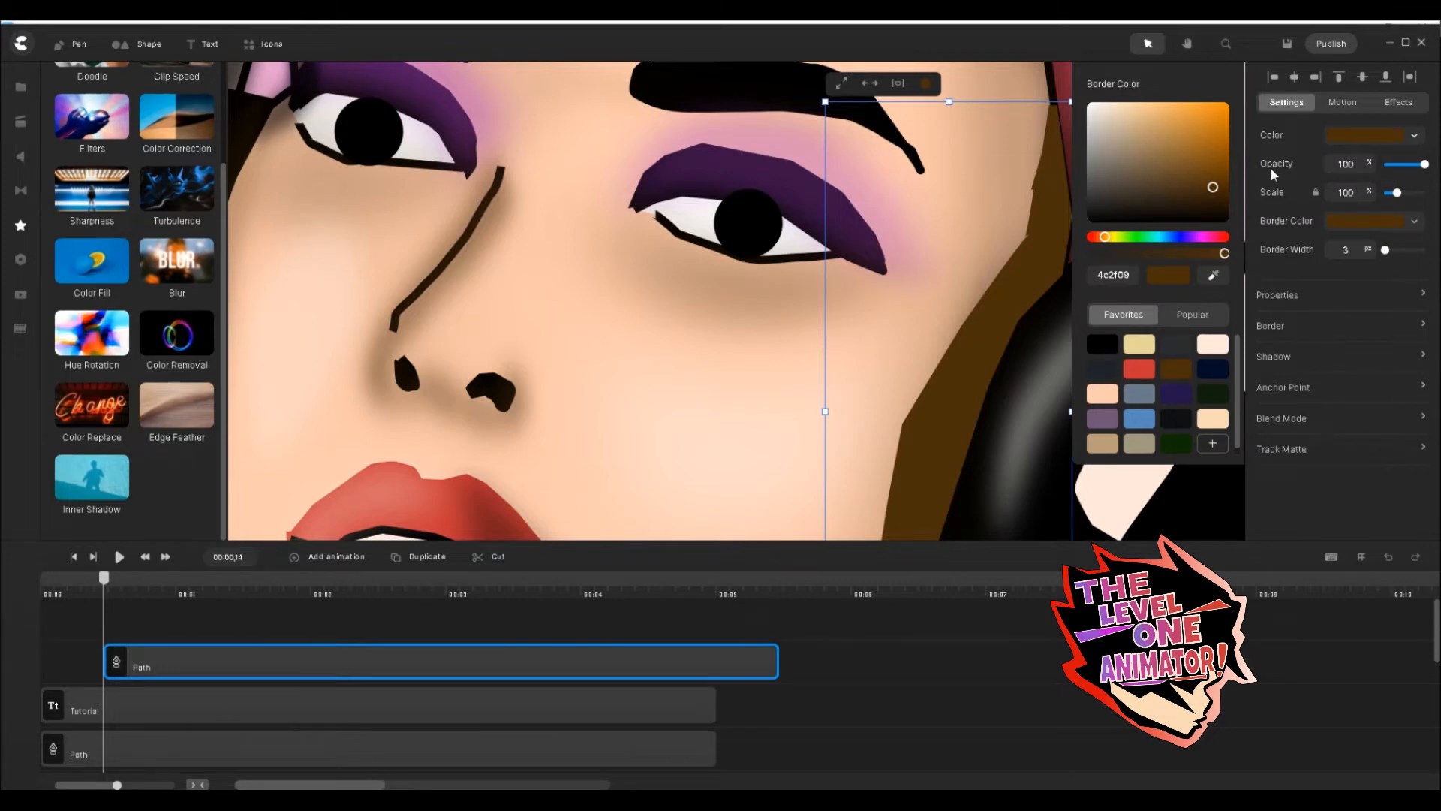
{"action": "left_click_drag", "start_coordinate": [1426, 164], "coordinate": [1411, 163]}
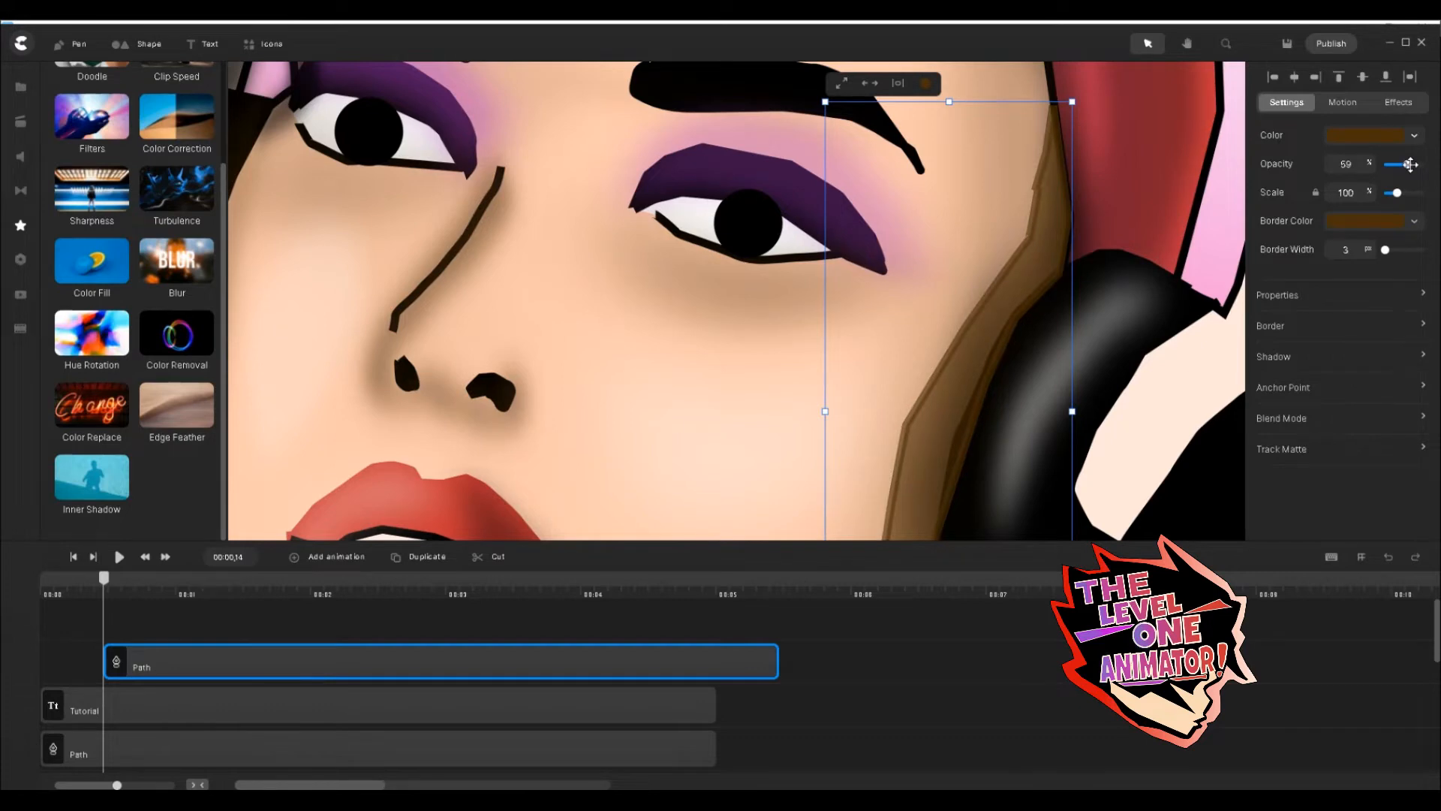
Examine the face shadow's outline and border from the temple along the headphone to the jaw, close up and from farther away.
{"action": "scroll", "coordinate": [1013, 164], "scroll_direction": "down", "scroll_amount": 3}
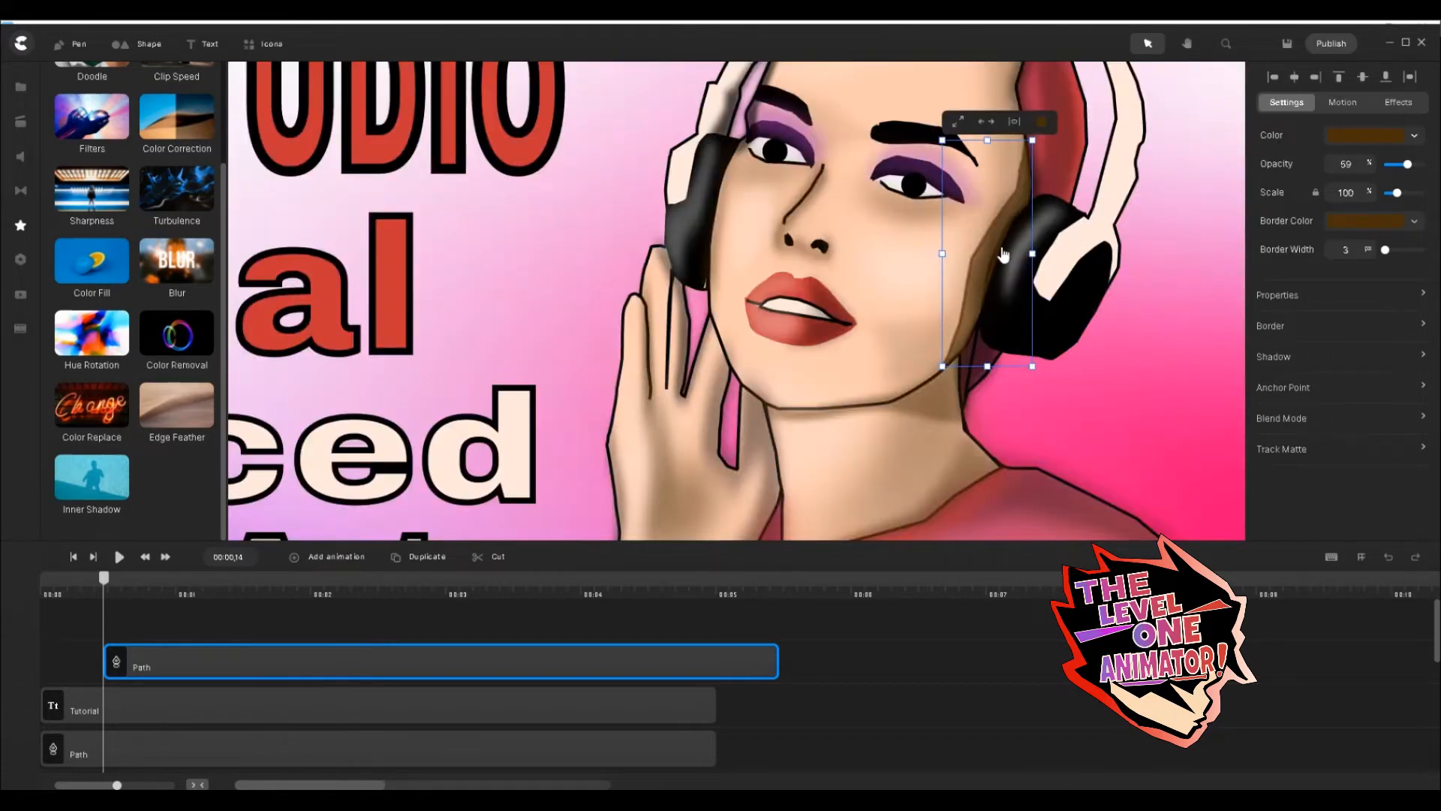
{"action": "scroll", "coordinate": [1006, 254], "scroll_direction": "up", "scroll_amount": 3}
{"action": "left_click_drag", "start_coordinate": [937, 290], "coordinate": [928, 290]}
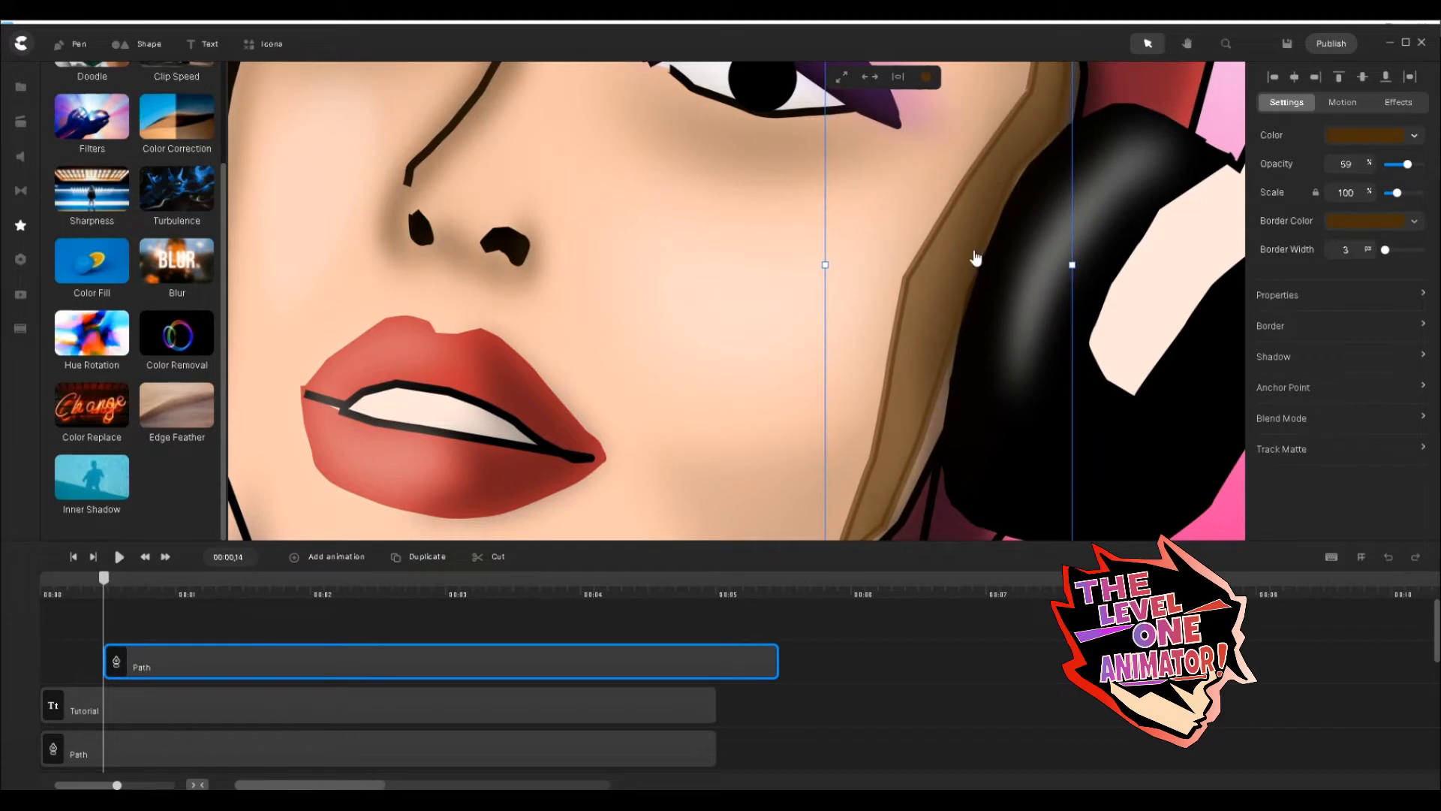
{"action": "scroll", "coordinate": [976, 257], "scroll_direction": "down", "scroll_amount": 3}
{"action": "scroll", "coordinate": [953, 405], "scroll_direction": "up", "scroll_amount": 3}
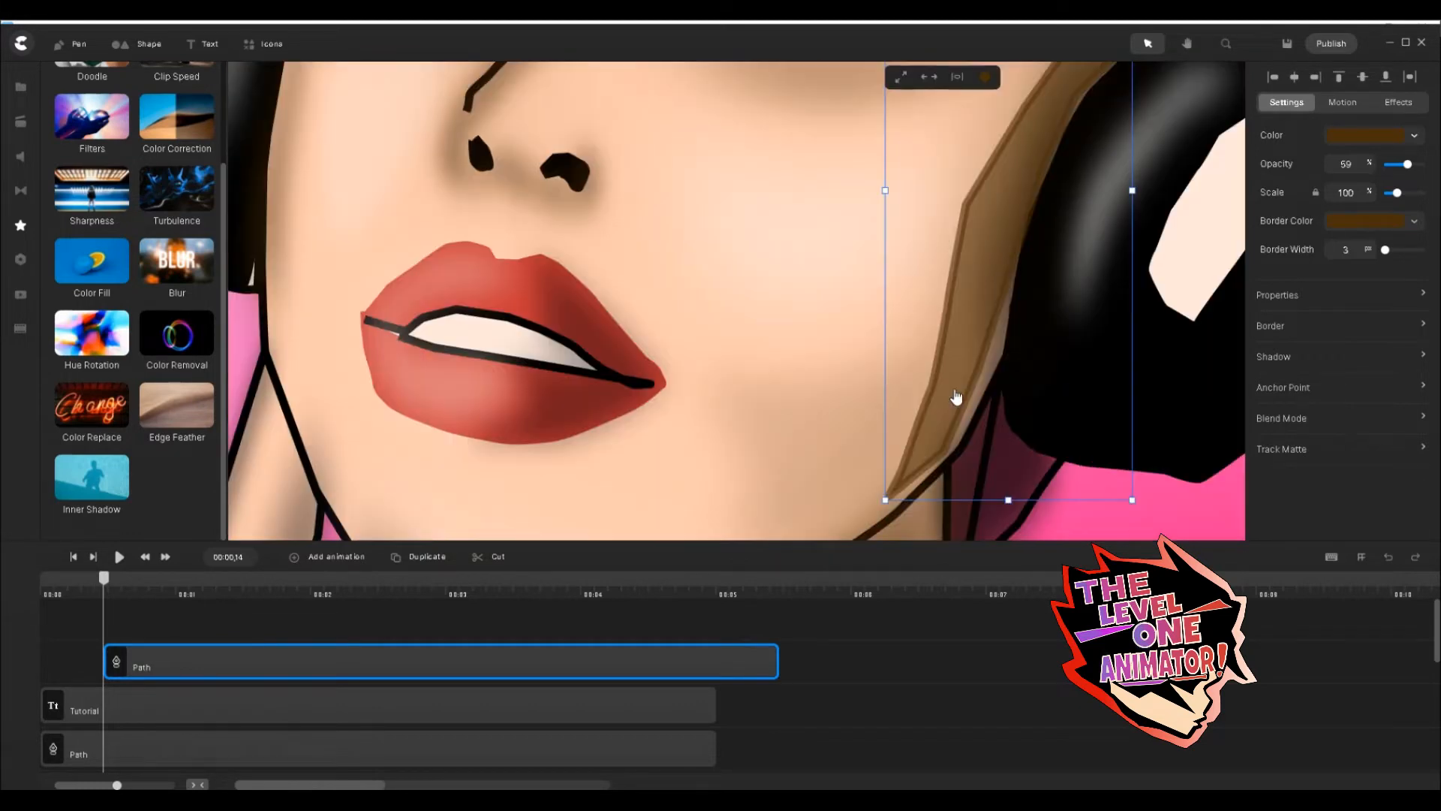
{"action": "scroll", "coordinate": [1008, 304], "scroll_direction": "down", "scroll_amount": 3}
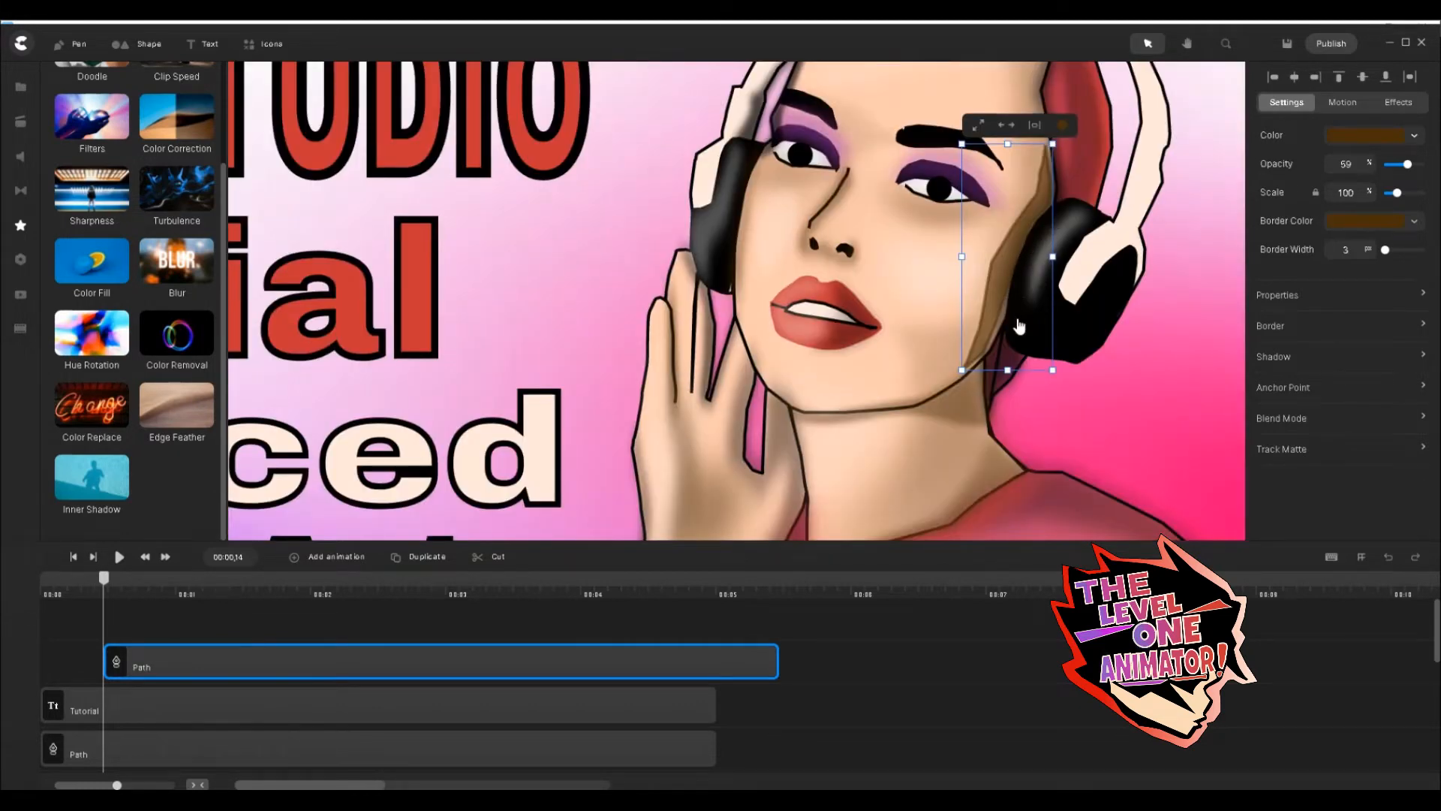
{"action": "scroll", "coordinate": [1010, 330], "scroll_direction": "up", "scroll_amount": 3}
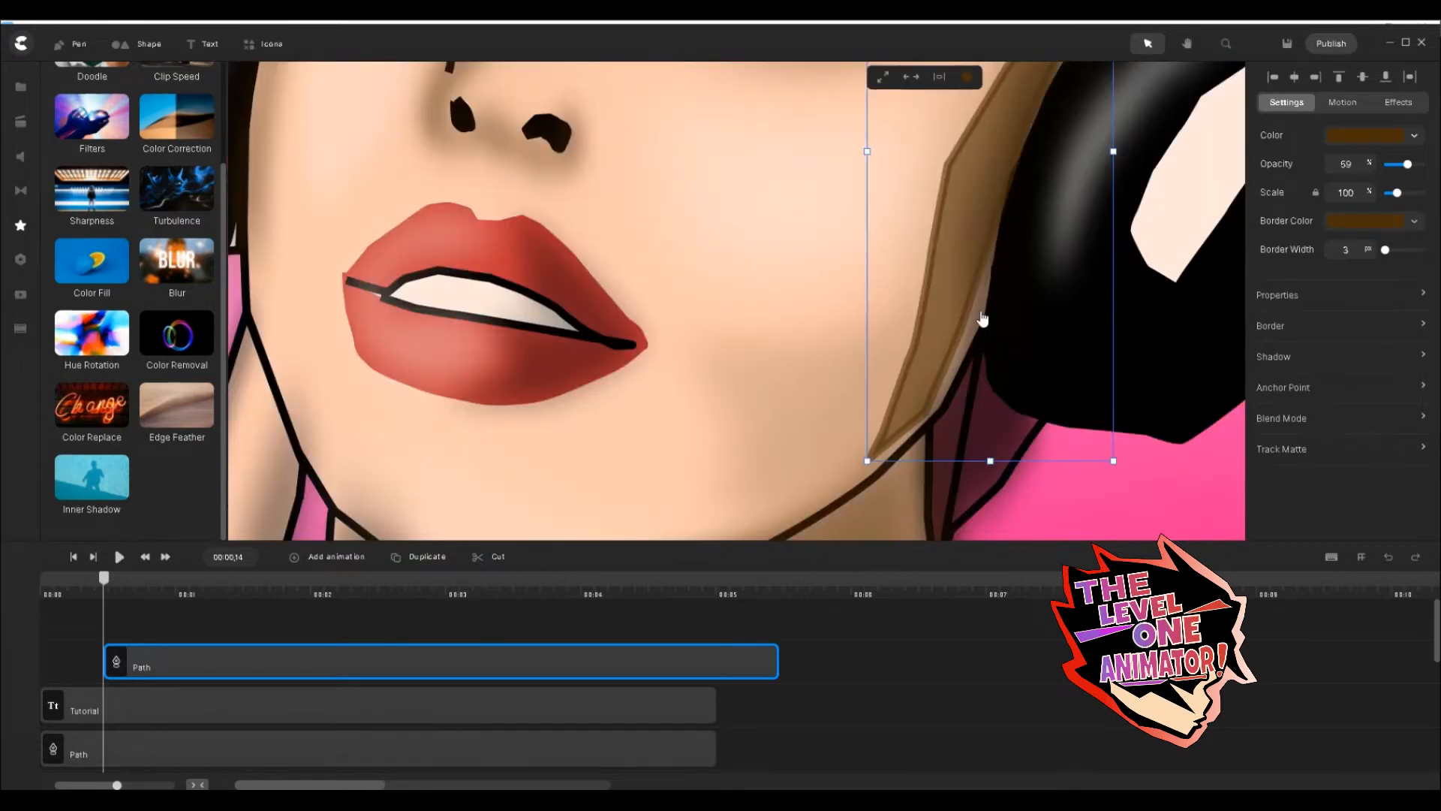
{"action": "scroll", "coordinate": [1006, 263], "scroll_direction": "down", "scroll_amount": 3}
{"action": "scroll", "coordinate": [1054, 148], "scroll_direction": "up", "scroll_amount": 3}
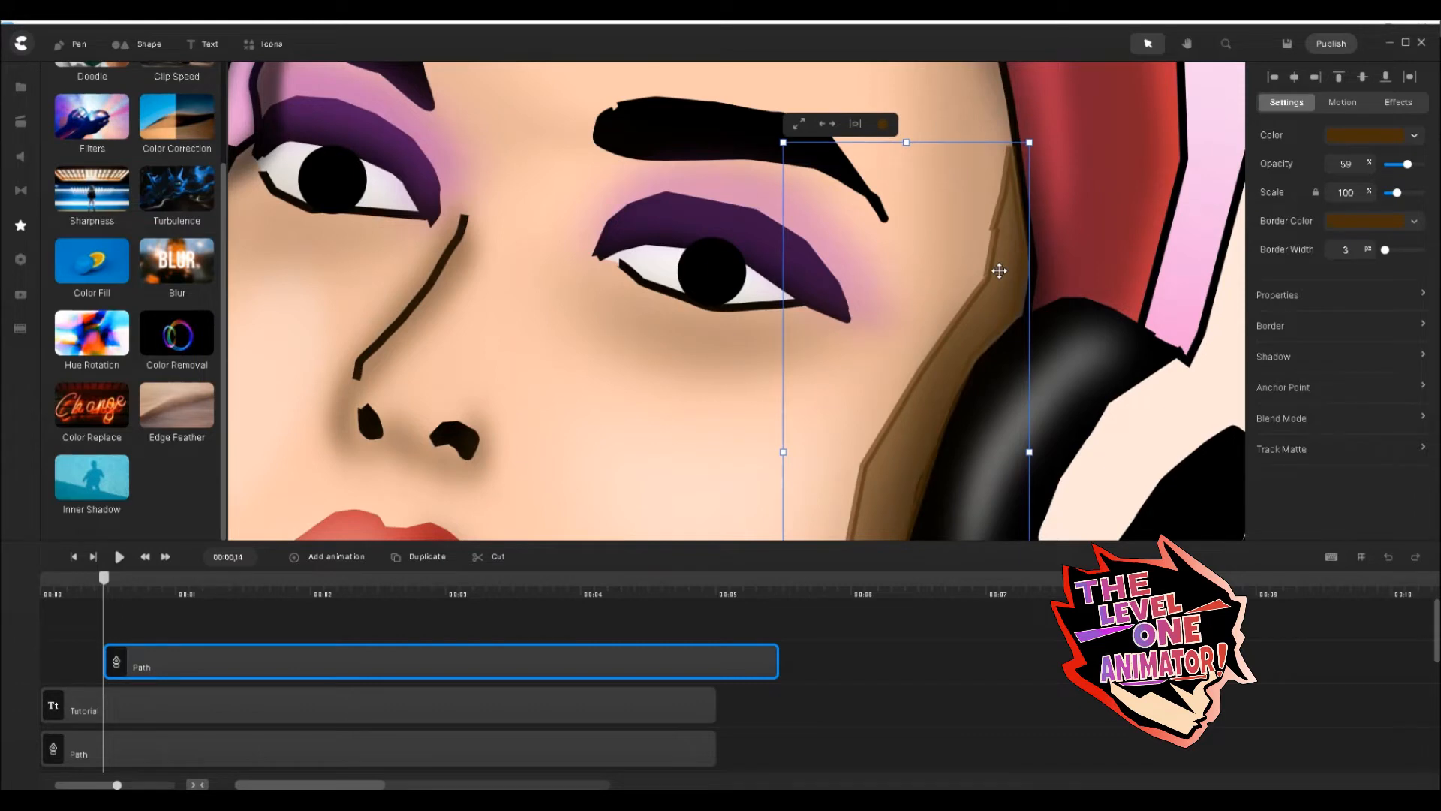
{"action": "scroll", "coordinate": [994, 267], "scroll_direction": "down", "scroll_amount": 3}
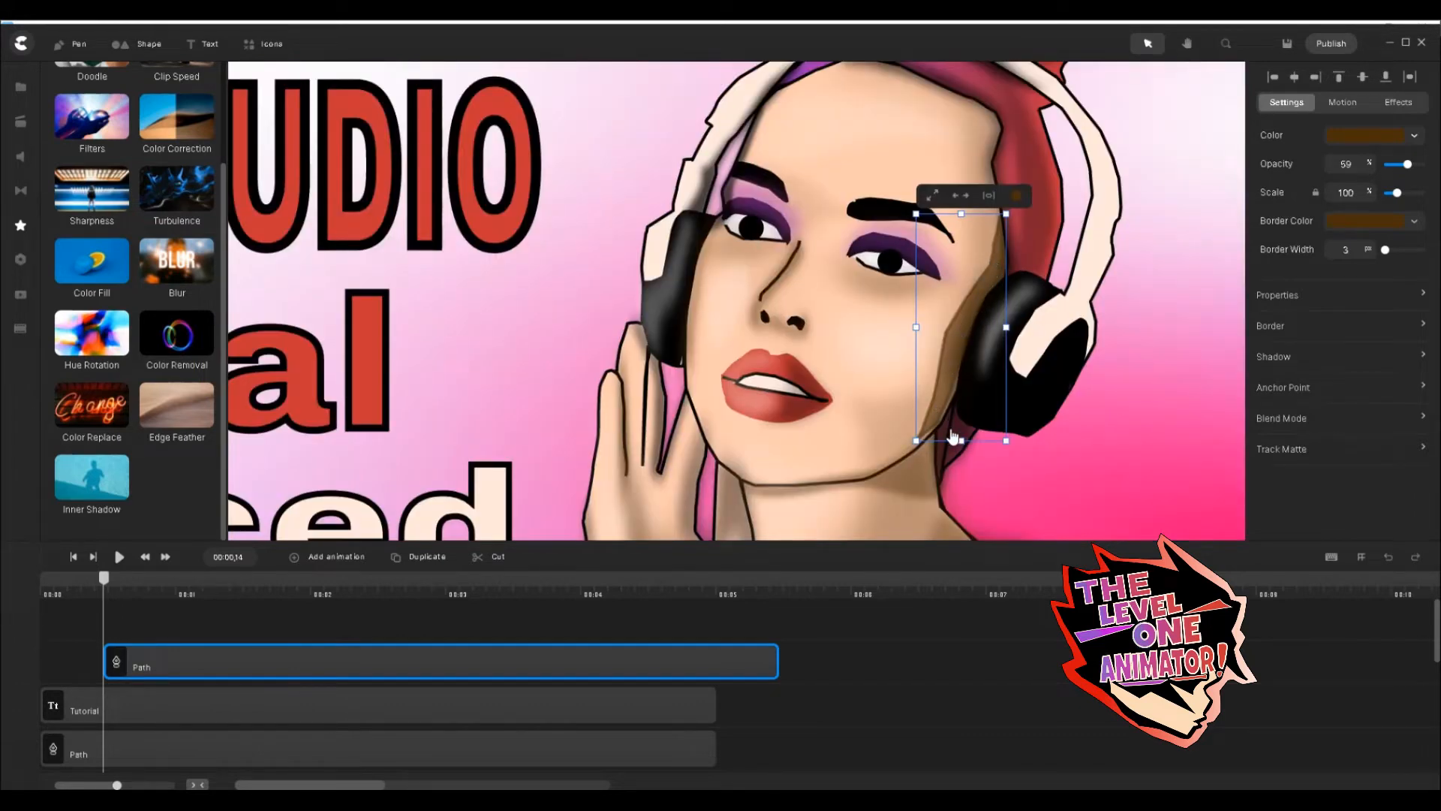
{"action": "scroll", "coordinate": [945, 421], "scroll_direction": "up", "scroll_amount": 3}
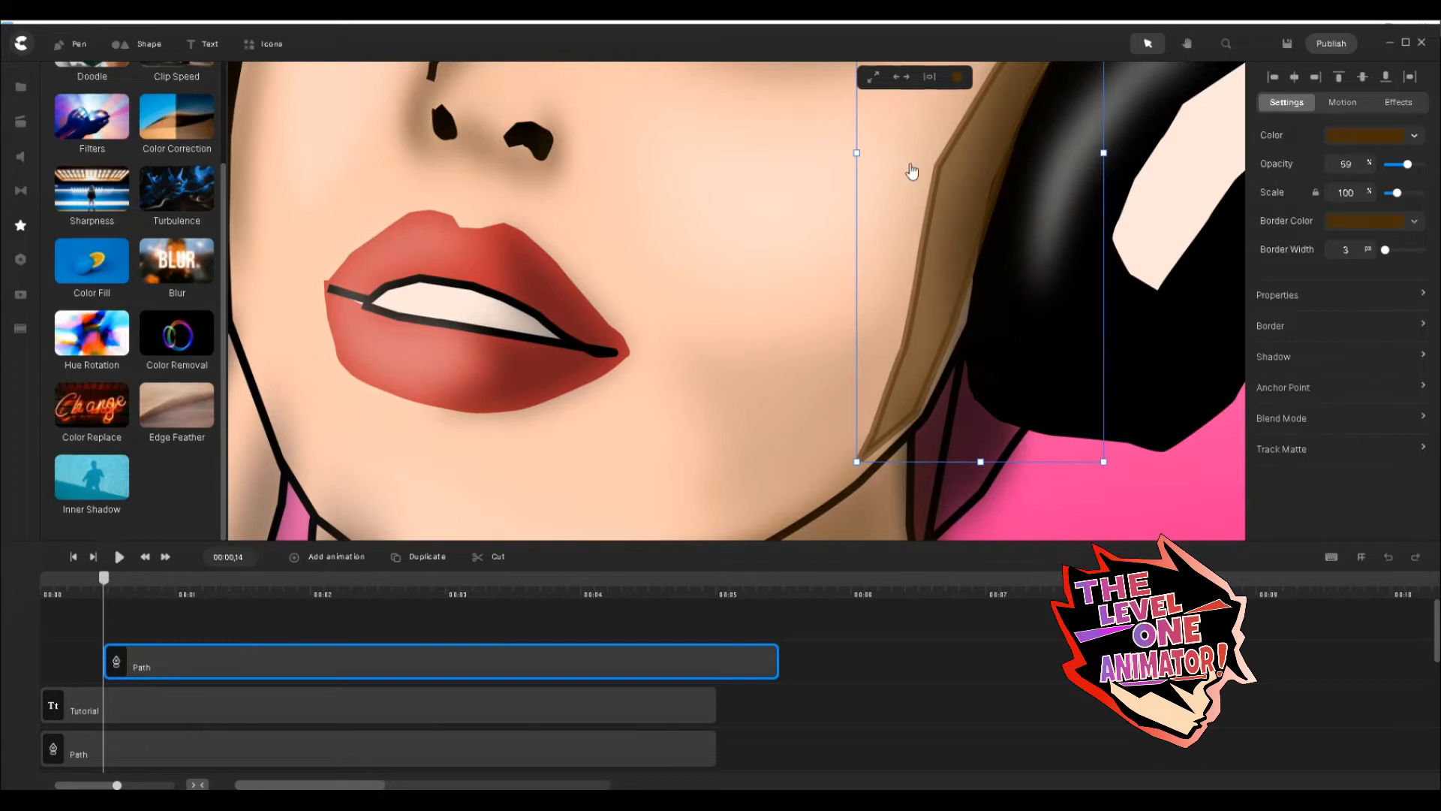
Make the face shadow's border colour fully transparent.
{"action": "left_click", "coordinate": [1392, 223]}
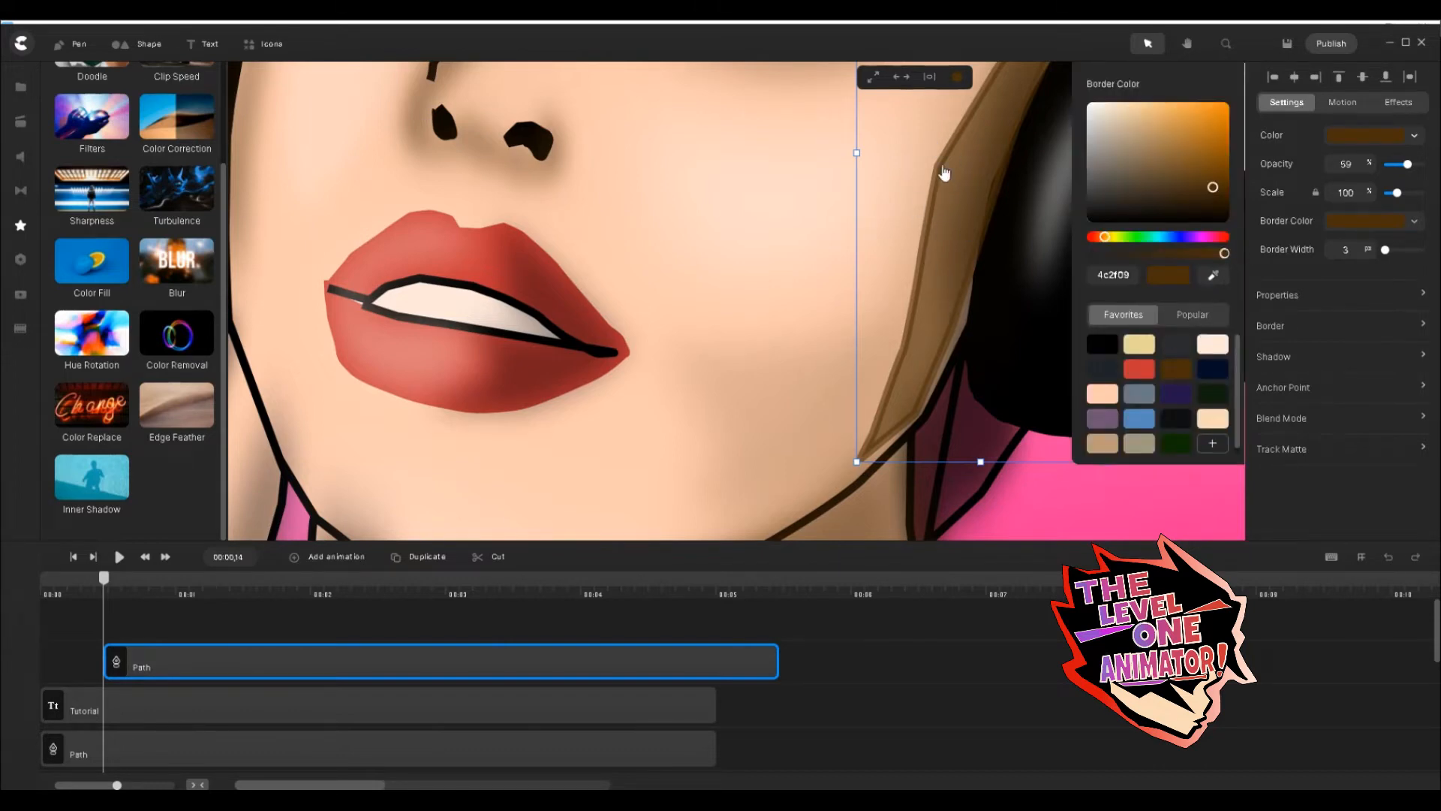
{"action": "scroll", "coordinate": [945, 172], "scroll_direction": "up", "scroll_amount": 3}
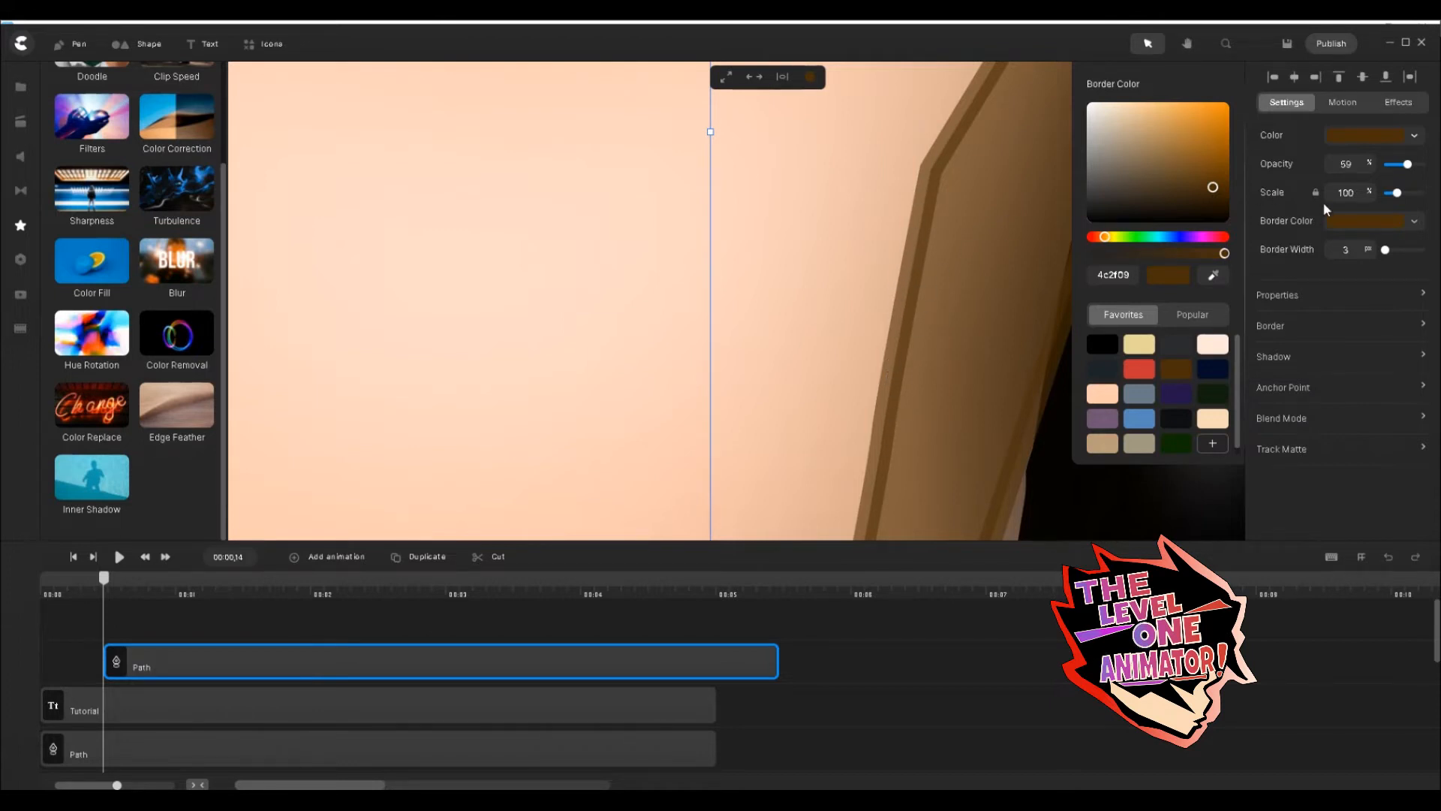
{"action": "scroll", "coordinate": [946, 238], "scroll_direction": "down", "scroll_amount": 3}
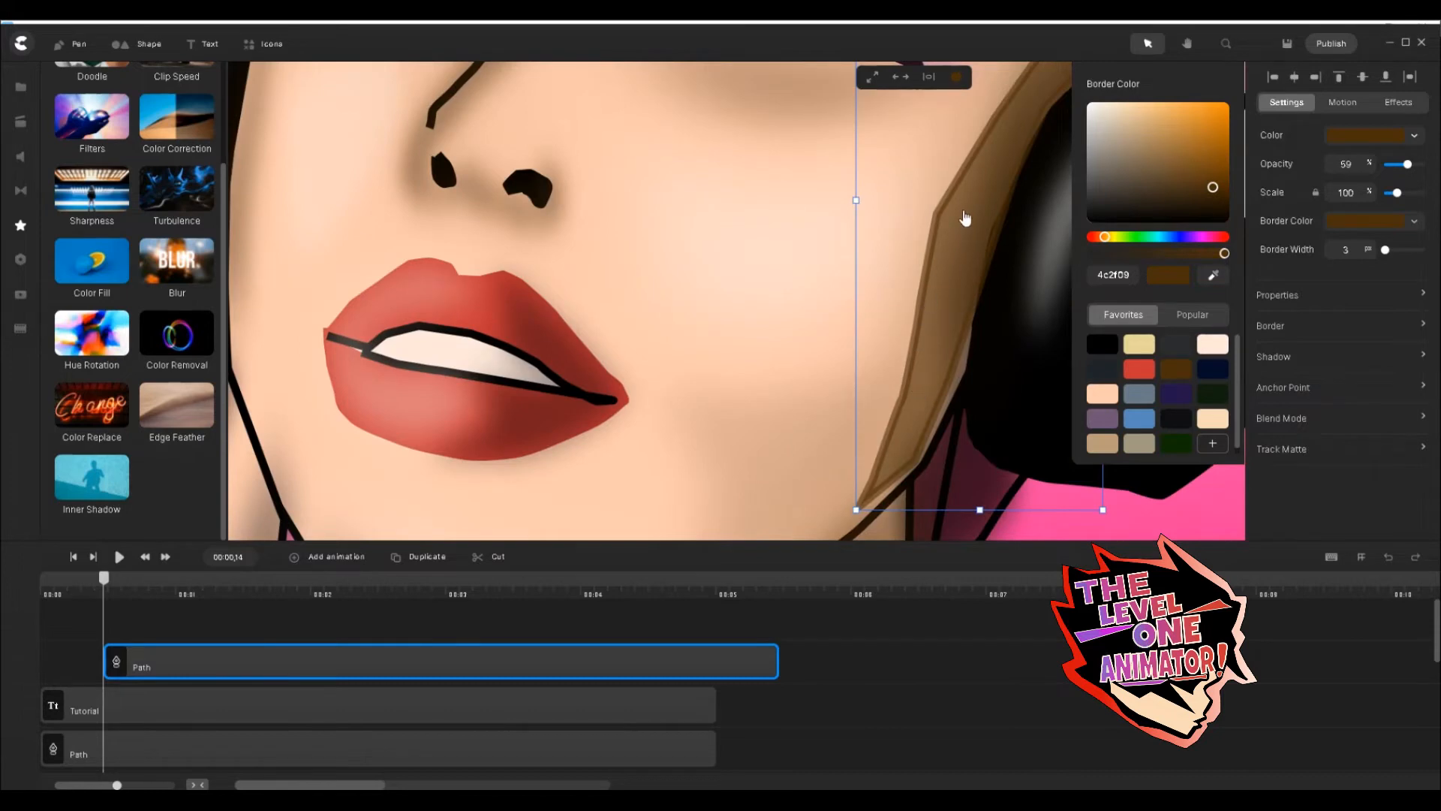
{"action": "scroll", "coordinate": [944, 278], "scroll_direction": "up", "scroll_amount": 3}
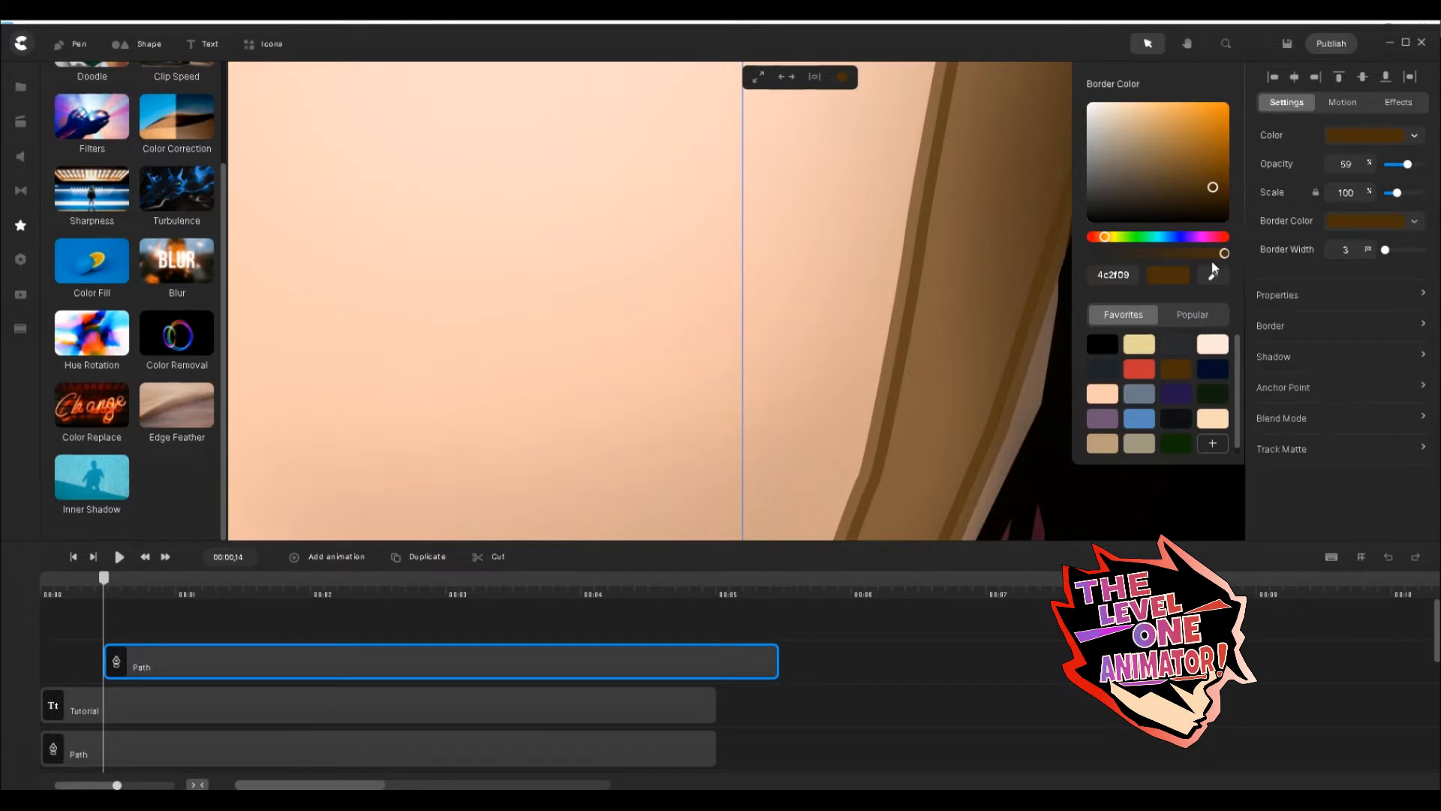
{"action": "left_click_drag", "start_coordinate": [1225, 256], "coordinate": [1091, 255]}
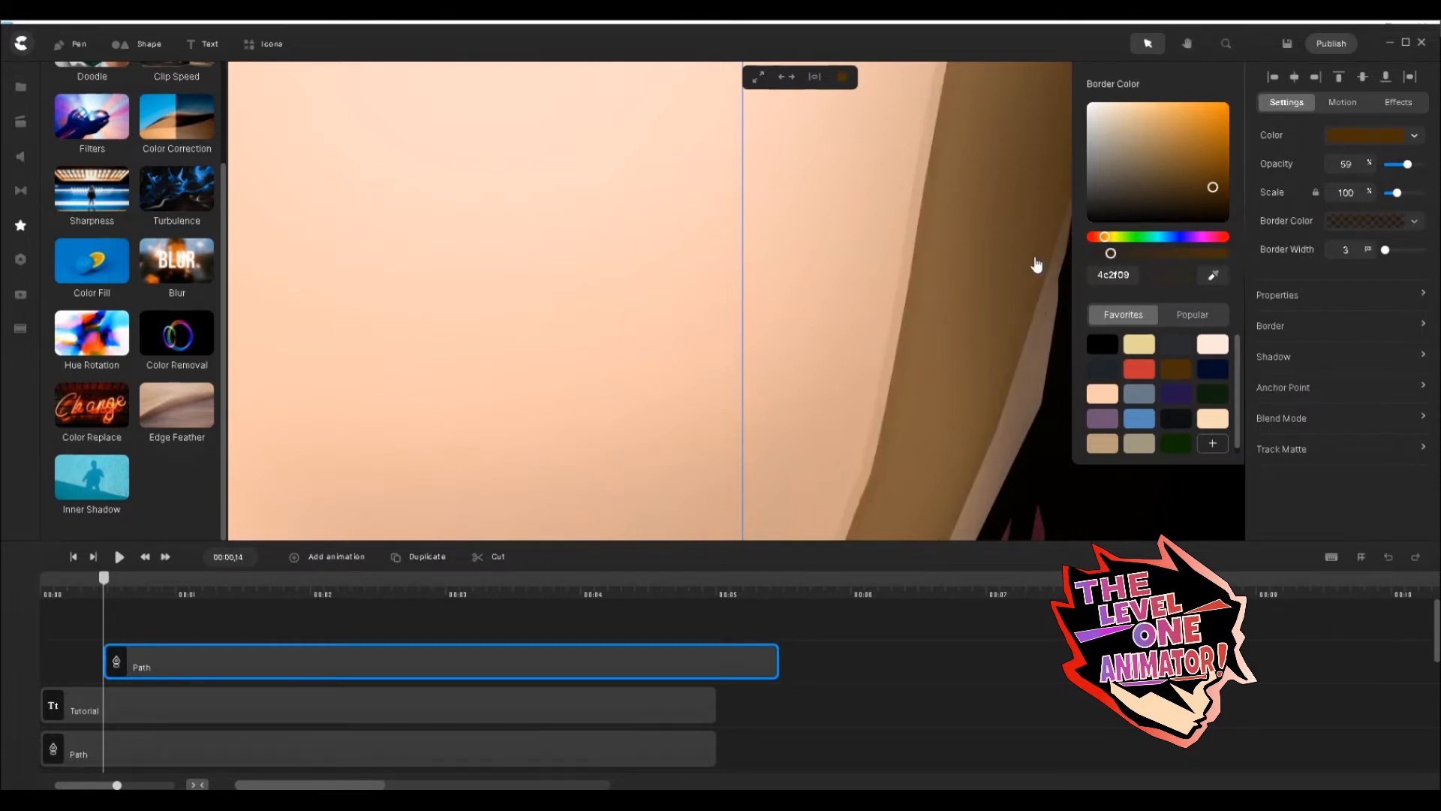
{"action": "scroll", "coordinate": [893, 251], "scroll_direction": "down", "scroll_amount": 5}
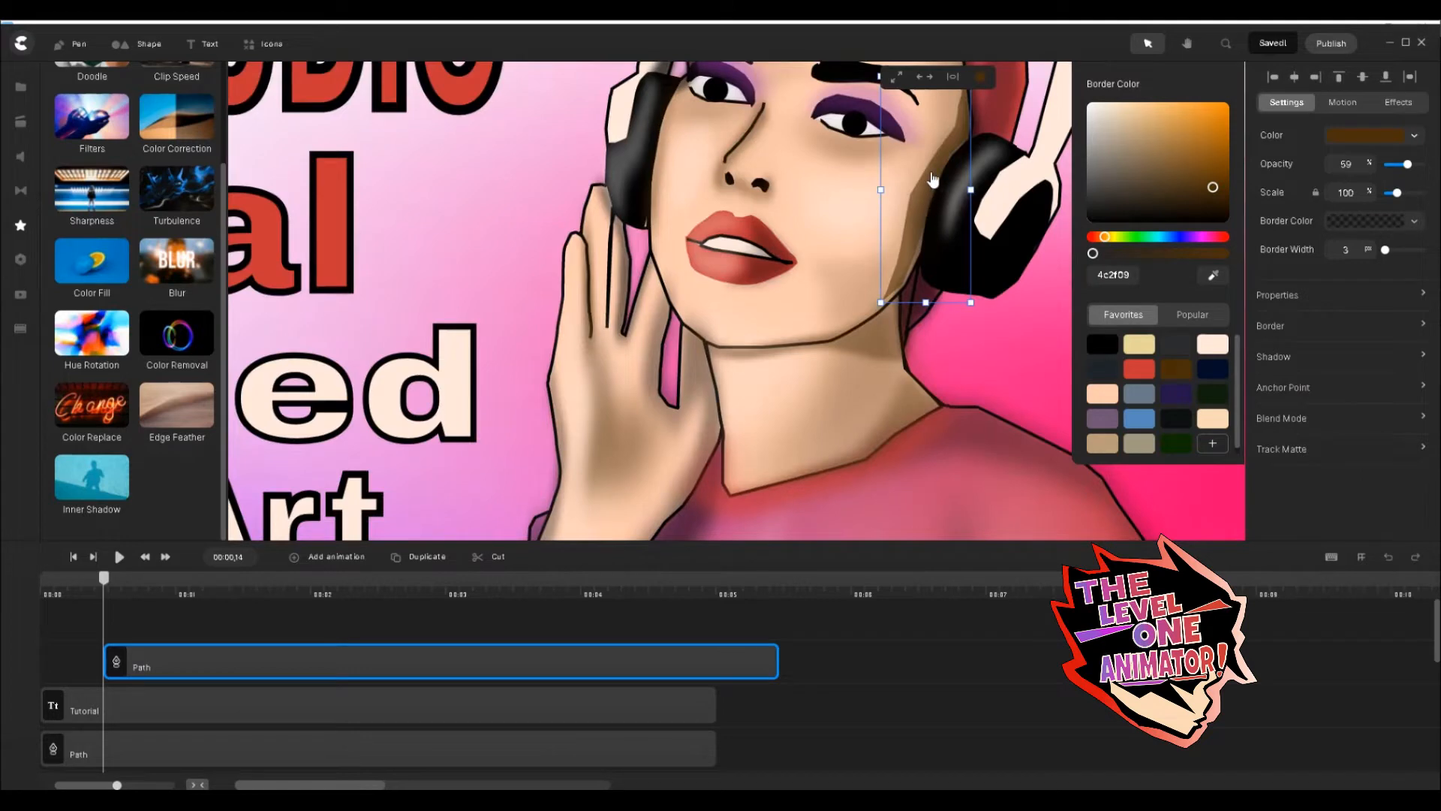
Edit the face shadow's path points and move the lower point beside the headphone out to the headphone's edge.
{"action": "scroll", "coordinate": [922, 210], "scroll_direction": "up", "scroll_amount": 4}
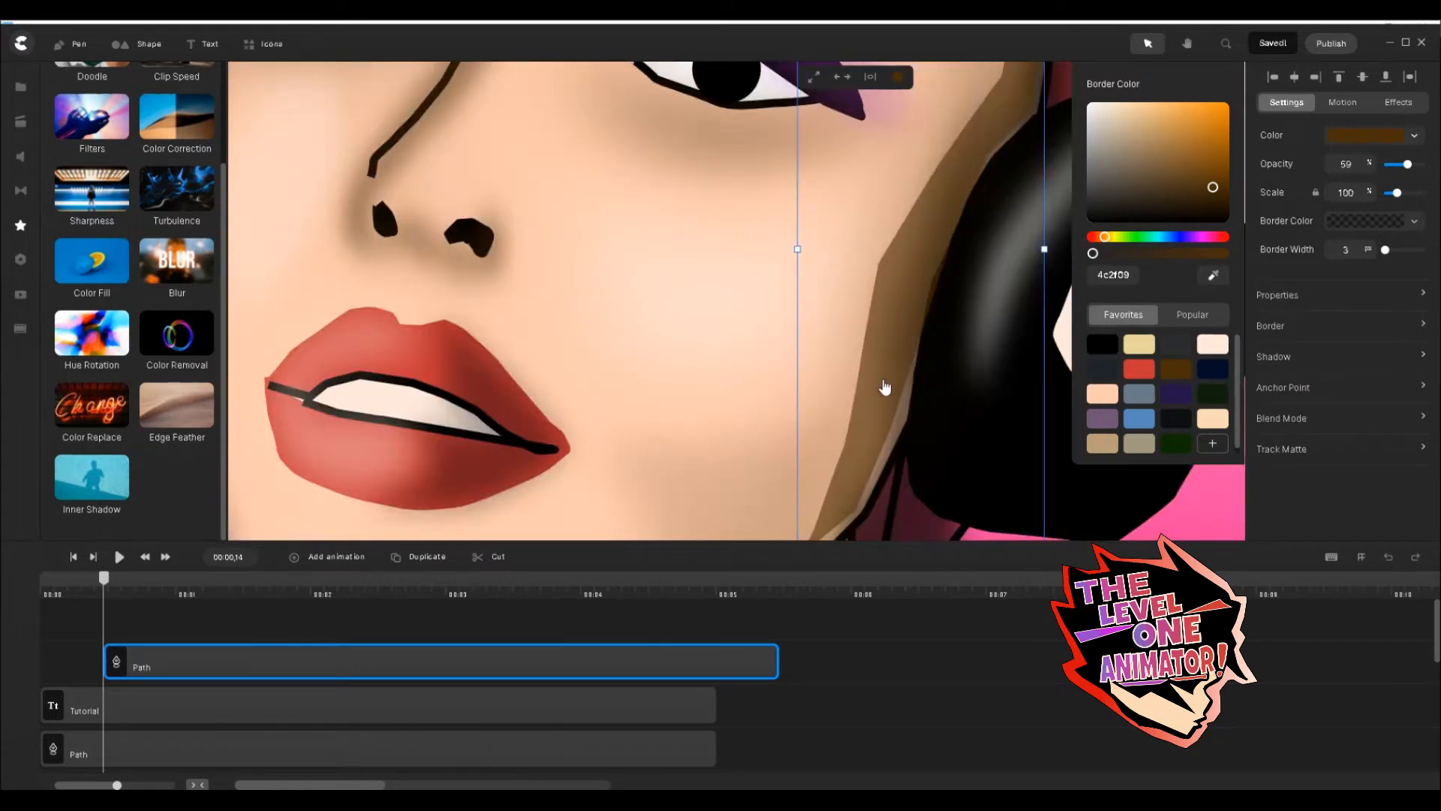
{"action": "left_click", "coordinate": [886, 405]}
{"action": "double_click", "coordinate": [873, 425]}
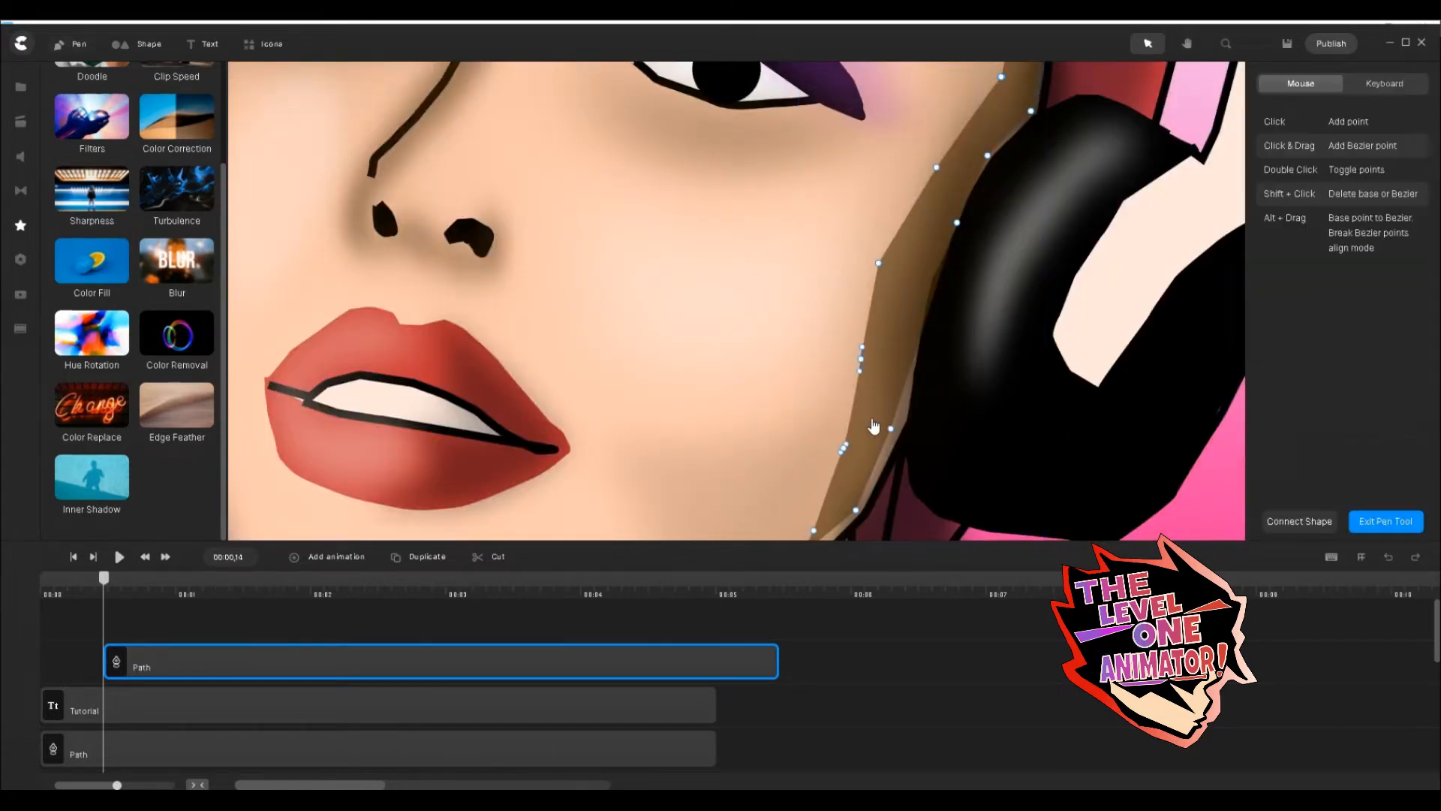
{"action": "scroll", "coordinate": [901, 443], "scroll_direction": "up", "scroll_amount": 3}
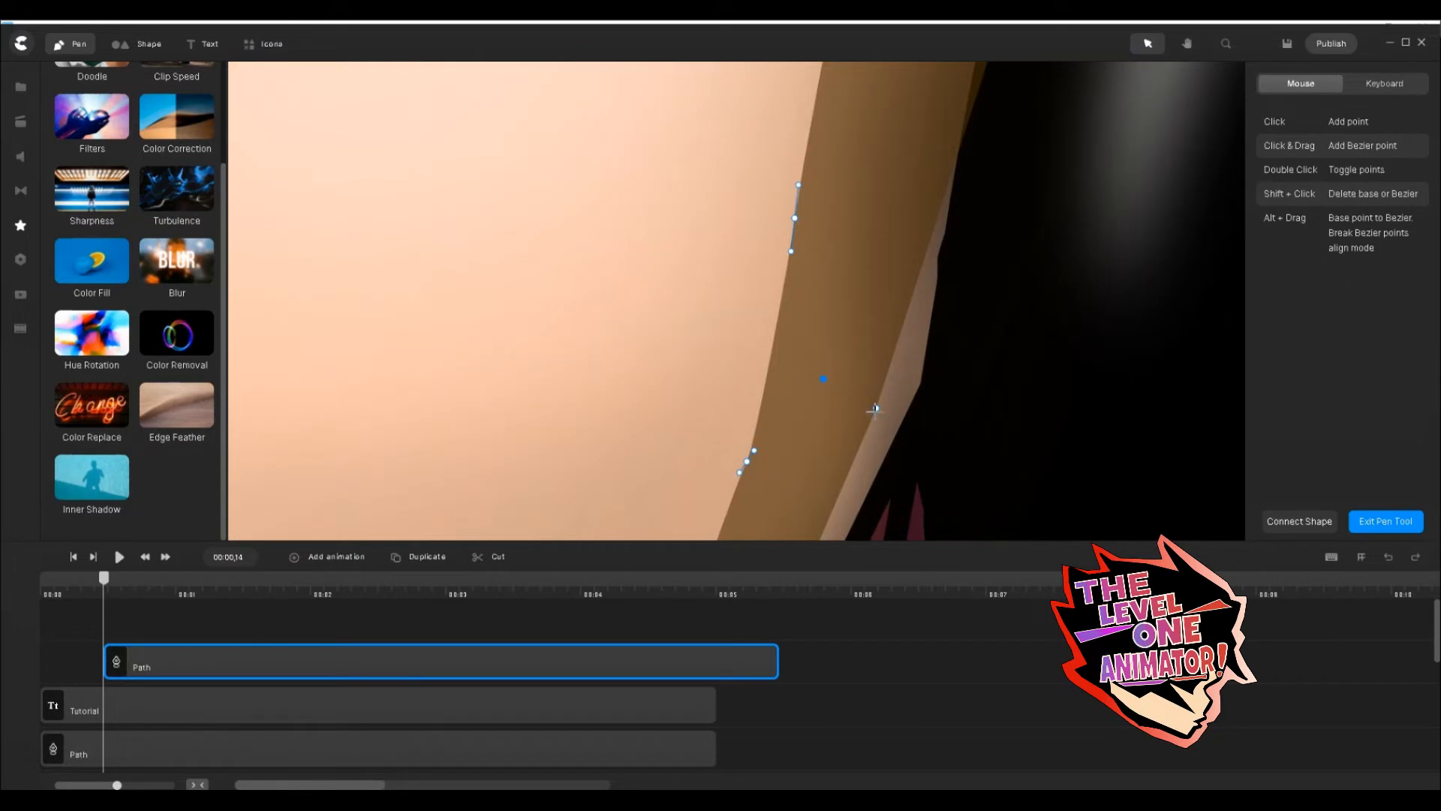
{"action": "left_click", "coordinate": [895, 406]}
{"action": "left_click_drag", "start_coordinate": [898, 406], "coordinate": [923, 392]}
{"action": "scroll", "coordinate": [925, 351], "scroll_direction": "down", "scroll_amount": 5}
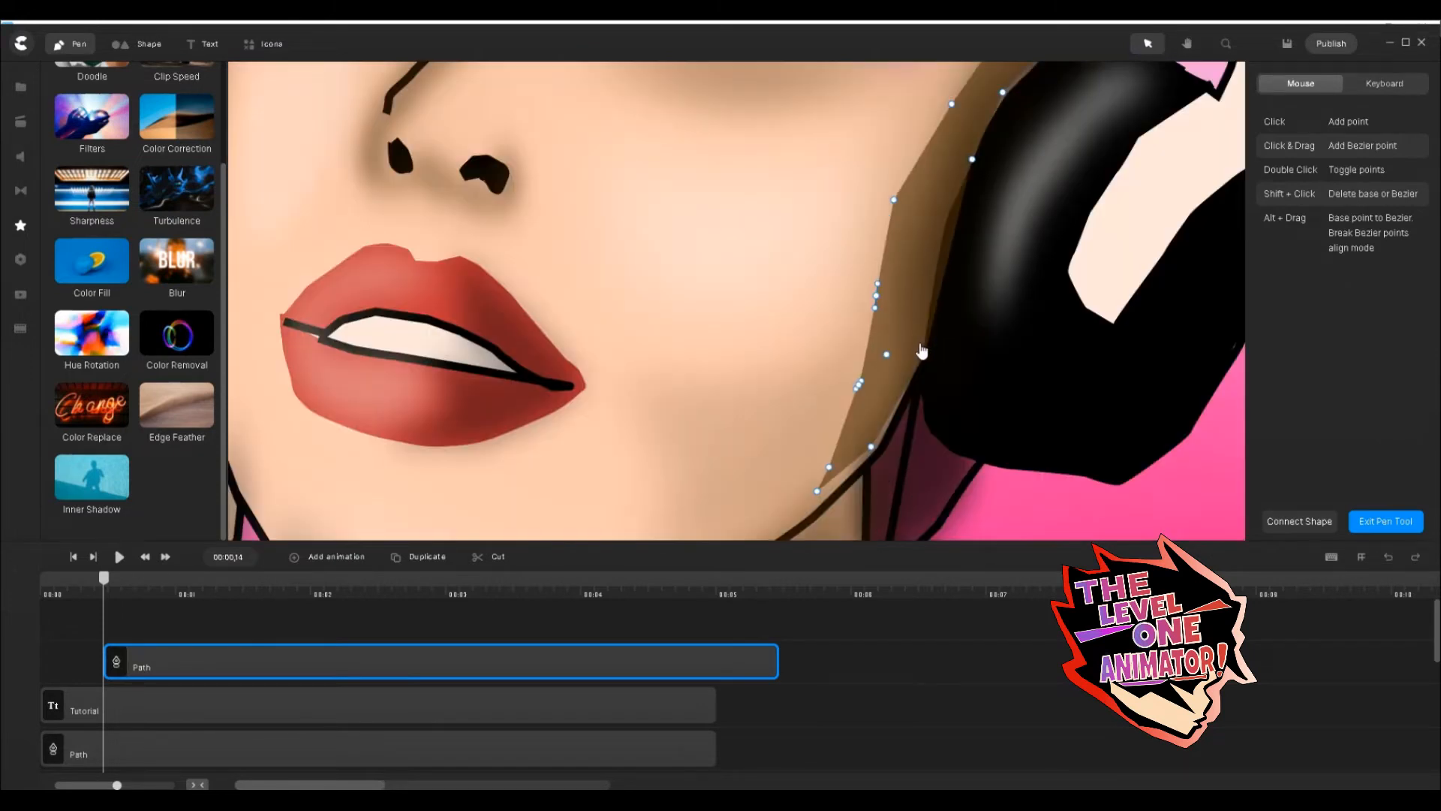
Move the face shadow's jaw corner point and lowest tip onto the black jaw line.
{"action": "scroll", "coordinate": [879, 466], "scroll_direction": "up", "scroll_amount": 5}
{"action": "left_click", "coordinate": [876, 478]}
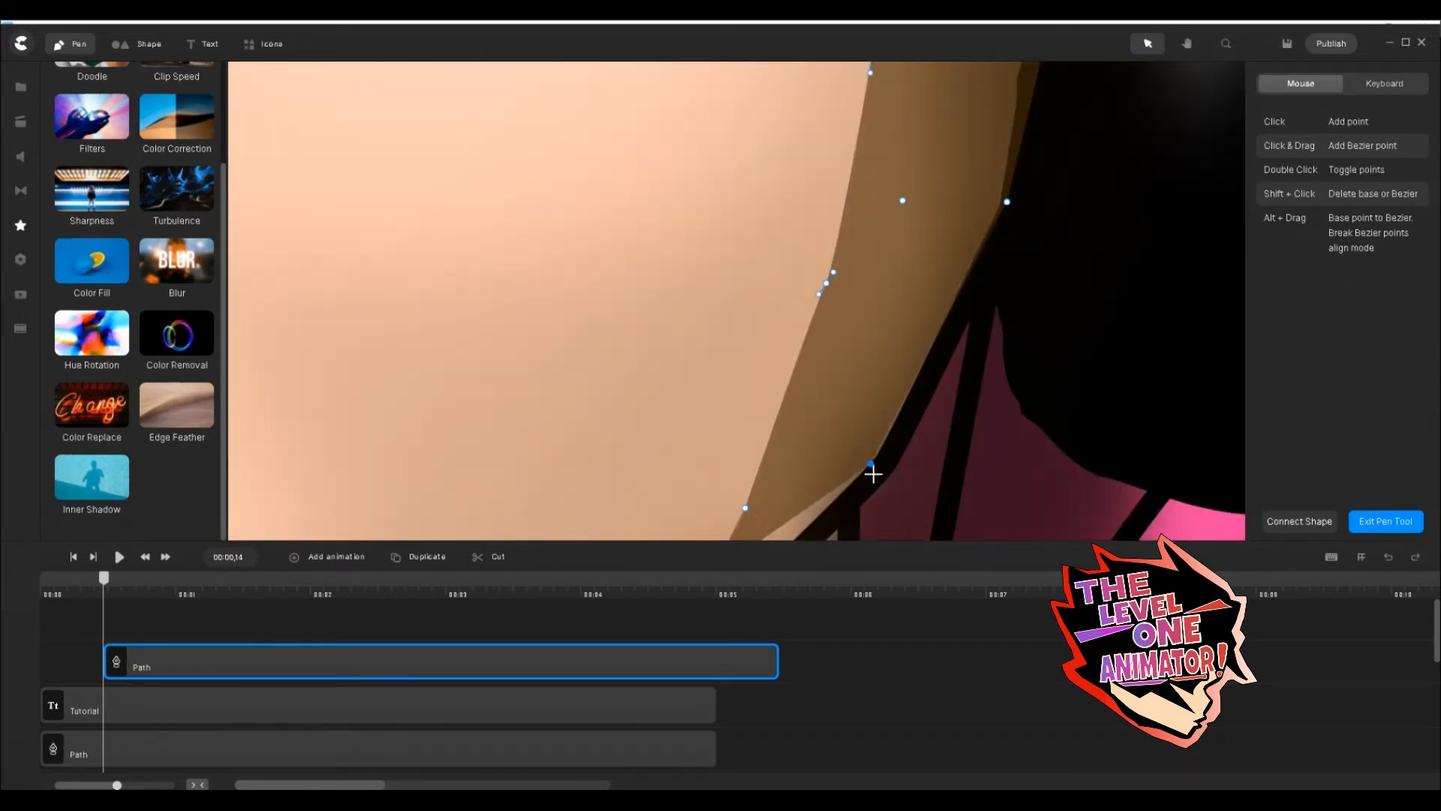
{"action": "scroll", "coordinate": [870, 473], "scroll_direction": "down", "scroll_amount": 5}
{"action": "scroll", "coordinate": [822, 477], "scroll_direction": "up", "scroll_amount": 5}
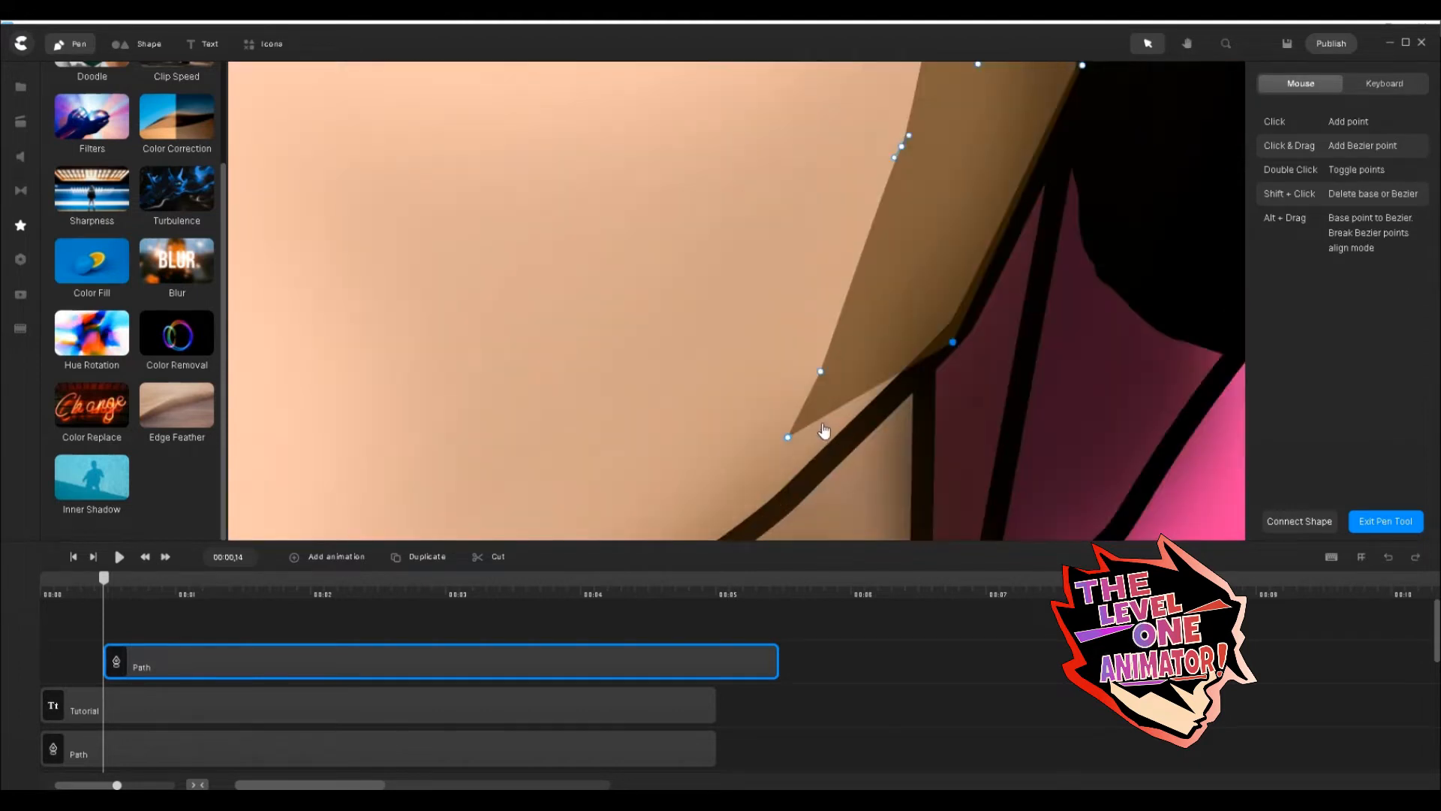
{"action": "left_click", "coordinate": [801, 470]}
{"action": "scroll", "coordinate": [826, 421], "scroll_direction": "down", "scroll_amount": 5}
{"action": "scroll", "coordinate": [826, 420], "scroll_direction": "up", "scroll_amount": 5}
Move the face shadow clip to the start of the timeline and deselect it.
{"action": "left_click", "coordinate": [924, 704]}
{"action": "left_click_drag", "start_coordinate": [740, 659], "coordinate": [637, 659]}
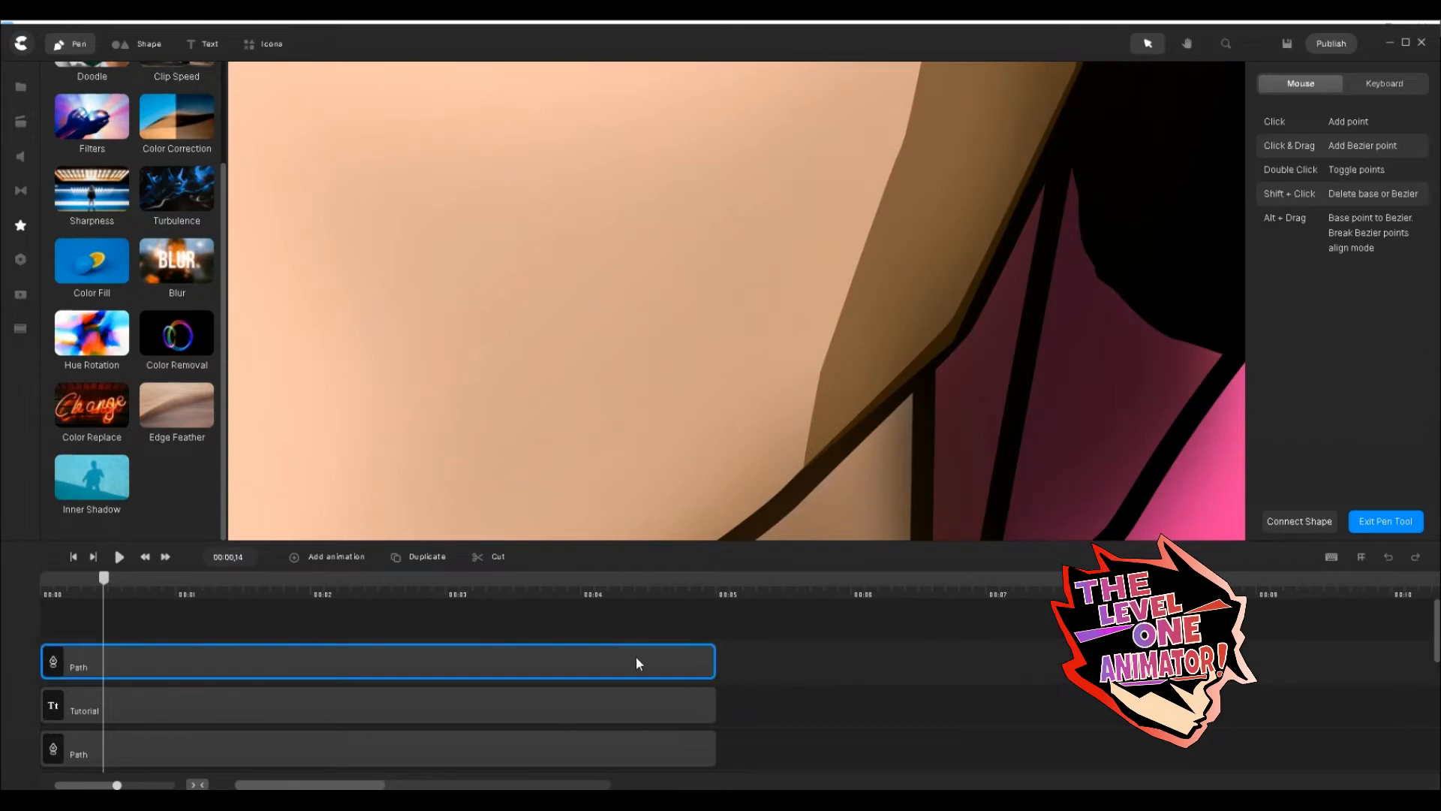
{"action": "scroll", "coordinate": [1027, 270], "scroll_direction": "down", "scroll_amount": 5}
{"action": "scroll", "coordinate": [1045, 255], "scroll_direction": "down", "scroll_amount": 5}
{"action": "left_click", "coordinate": [1000, 644]}
Delete the stray path above the face shadow clip and exit the Pen tool.
{"action": "scroll", "coordinate": [1113, 173], "scroll_direction": "down", "scroll_amount": 5}
{"action": "scroll", "coordinate": [1118, 136], "scroll_direction": "up", "scroll_amount": 5}
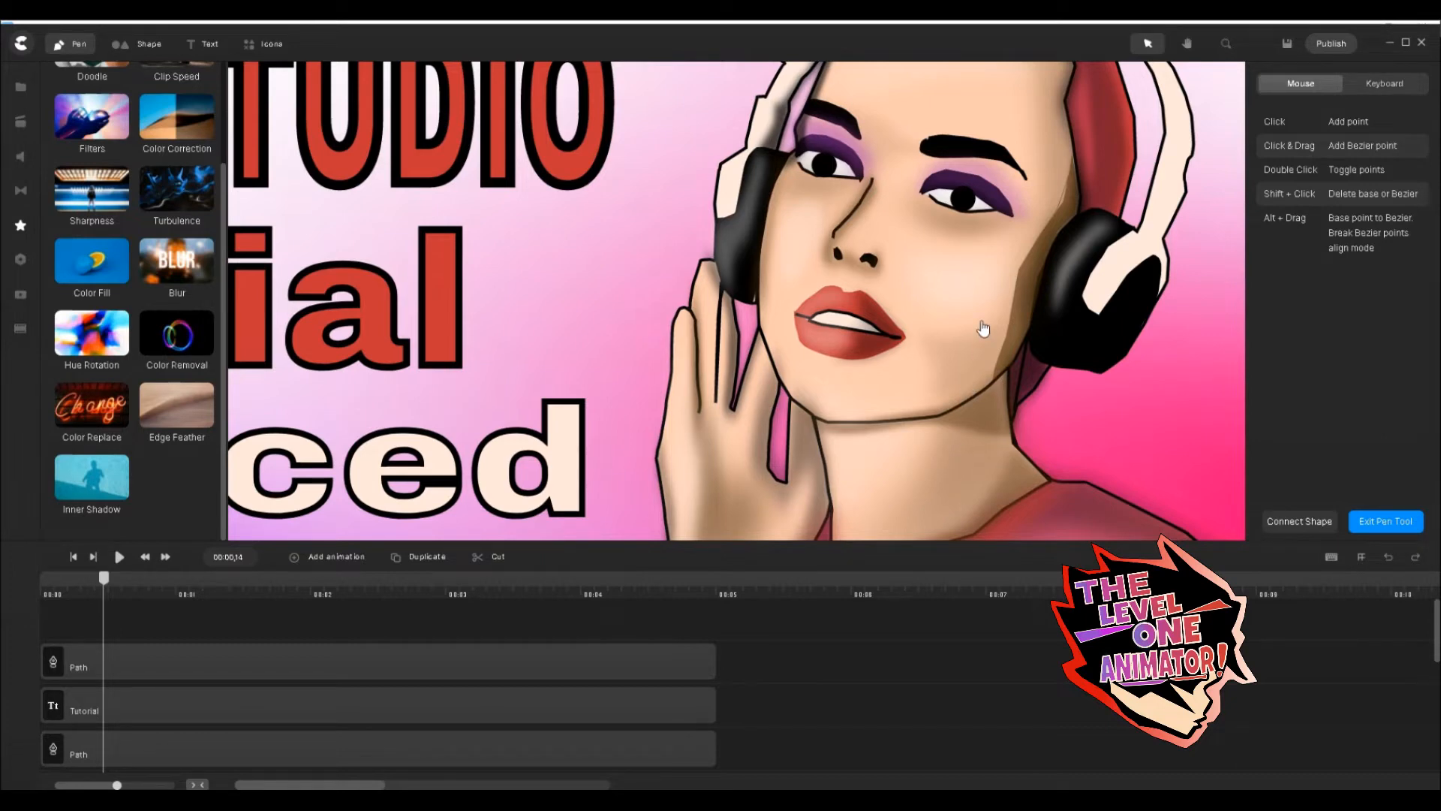
{"action": "scroll", "coordinate": [895, 353], "scroll_direction": "down", "scroll_amount": 3}
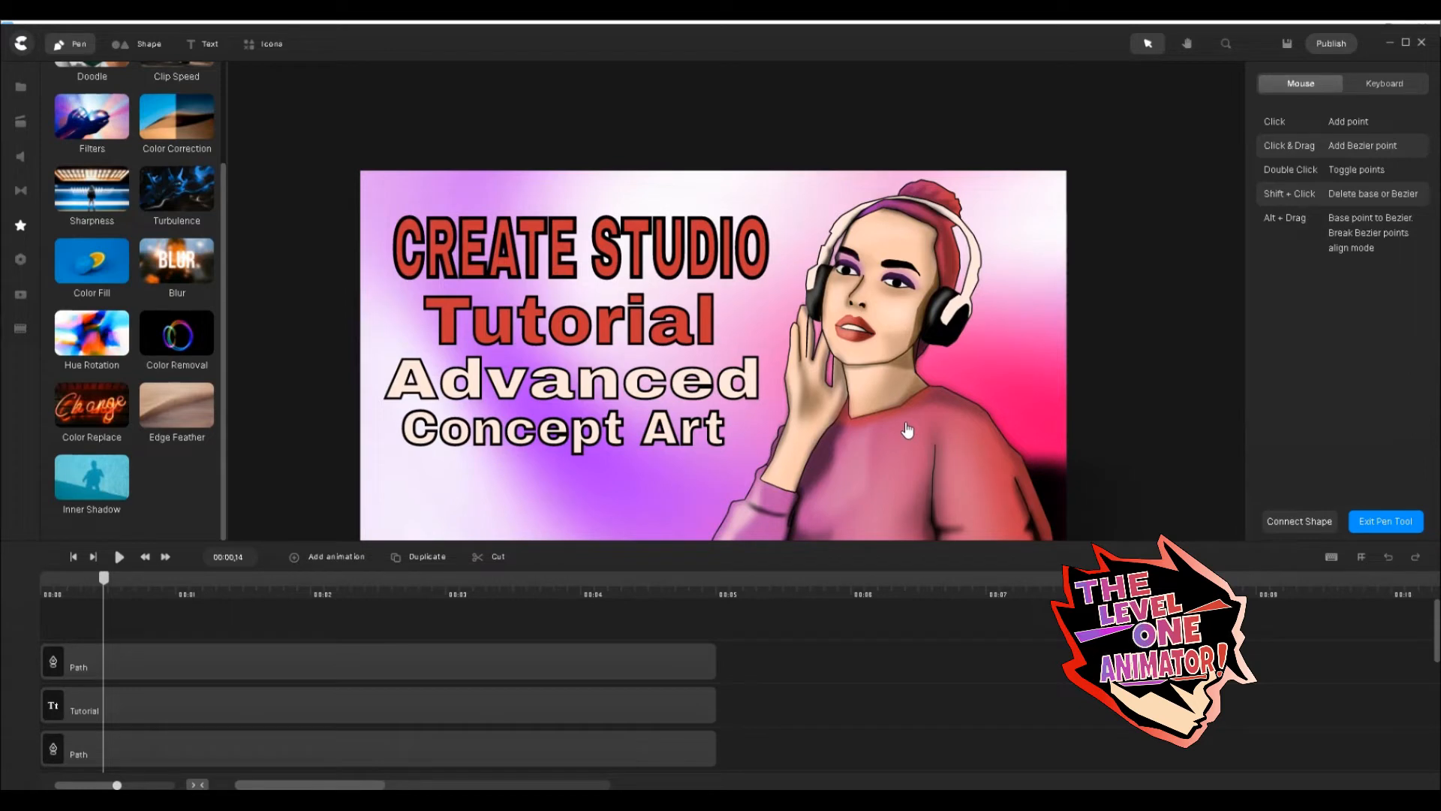
{"action": "scroll", "coordinate": [914, 326], "scroll_direction": "up", "scroll_amount": 2}
{"action": "scroll", "coordinate": [915, 306], "scroll_direction": "up", "scroll_amount": 2}
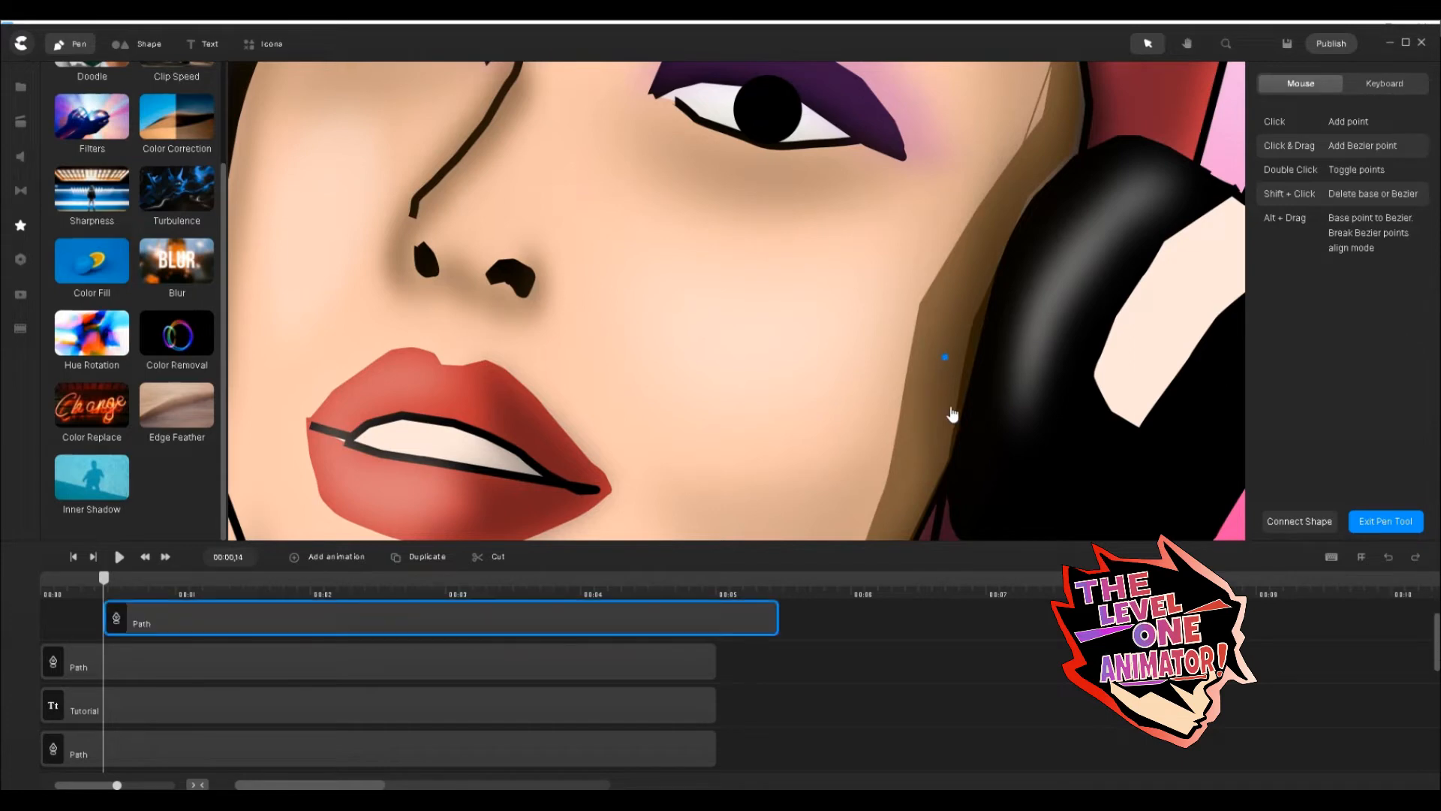
{"action": "right_click", "coordinate": [712, 629]}
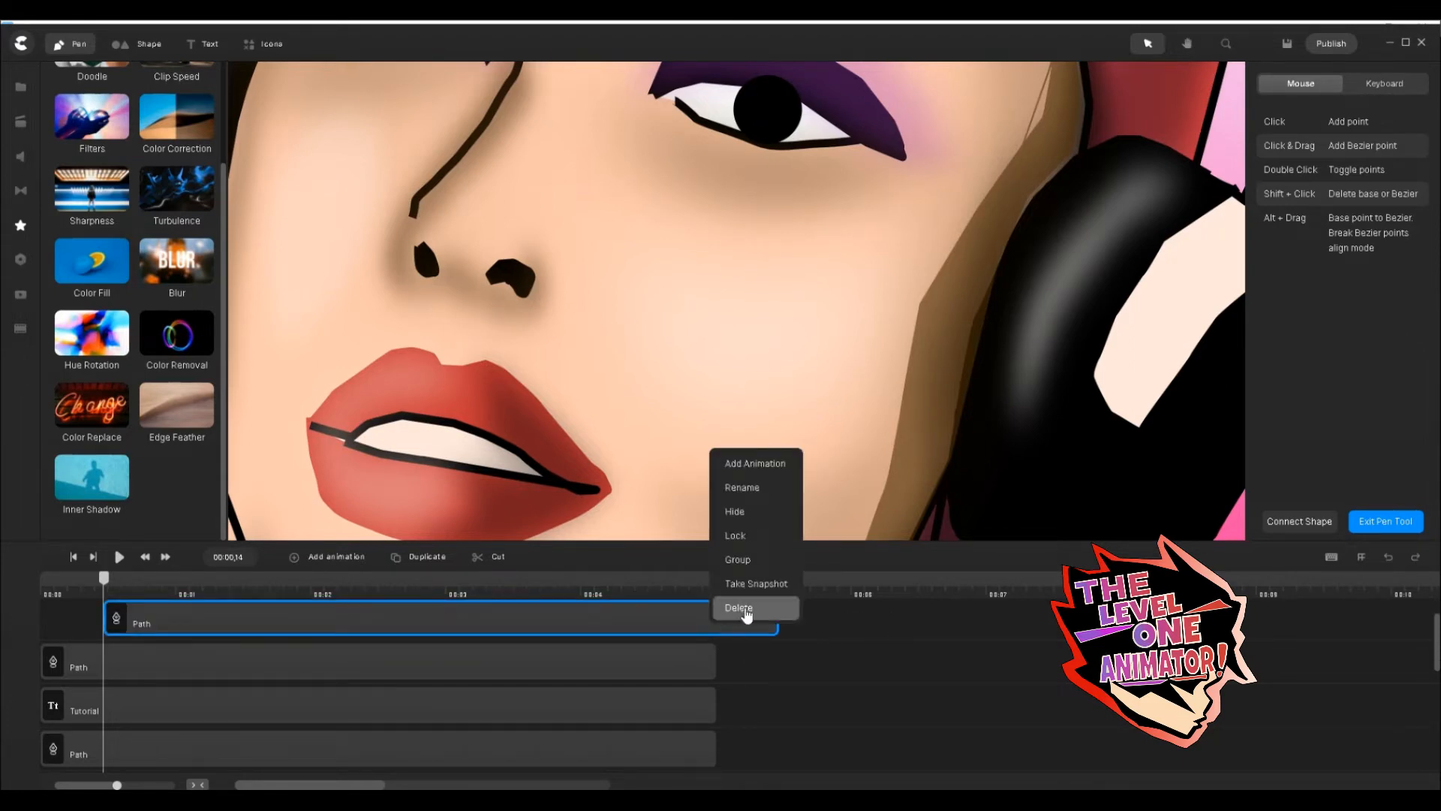
{"action": "left_click", "coordinate": [743, 607]}
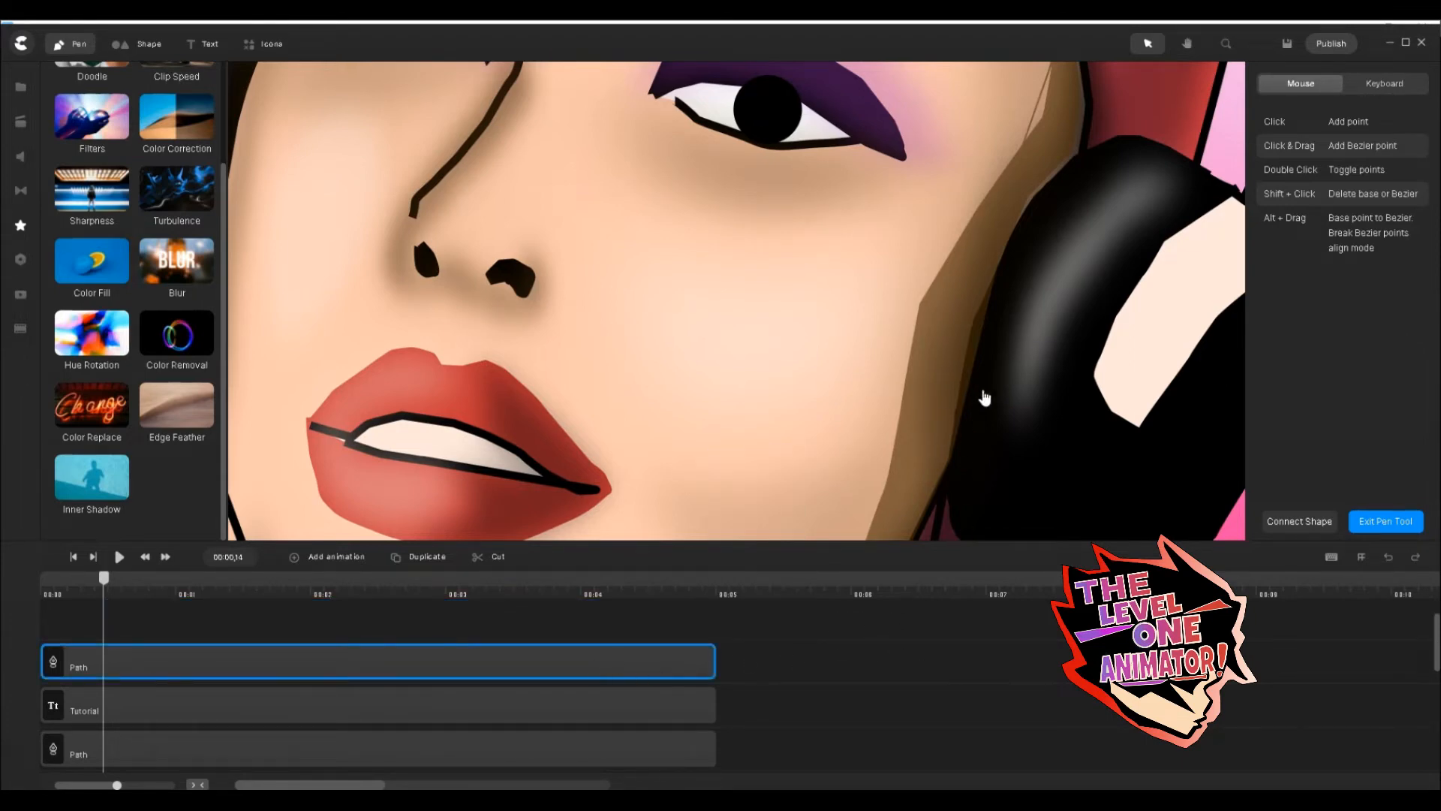
{"action": "scroll", "coordinate": [977, 414], "scroll_direction": "down", "scroll_amount": 5}
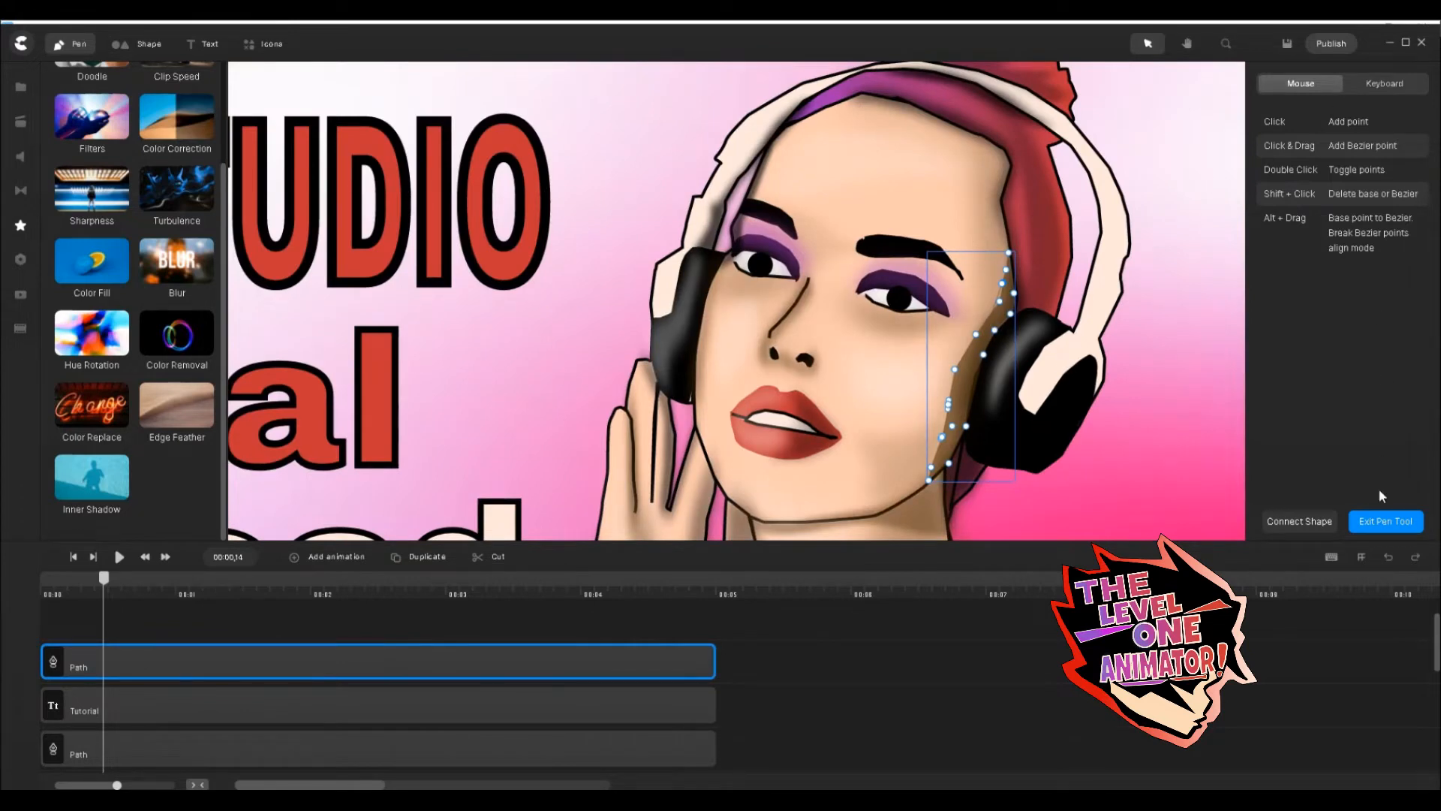
{"action": "left_click", "coordinate": [1386, 521]}
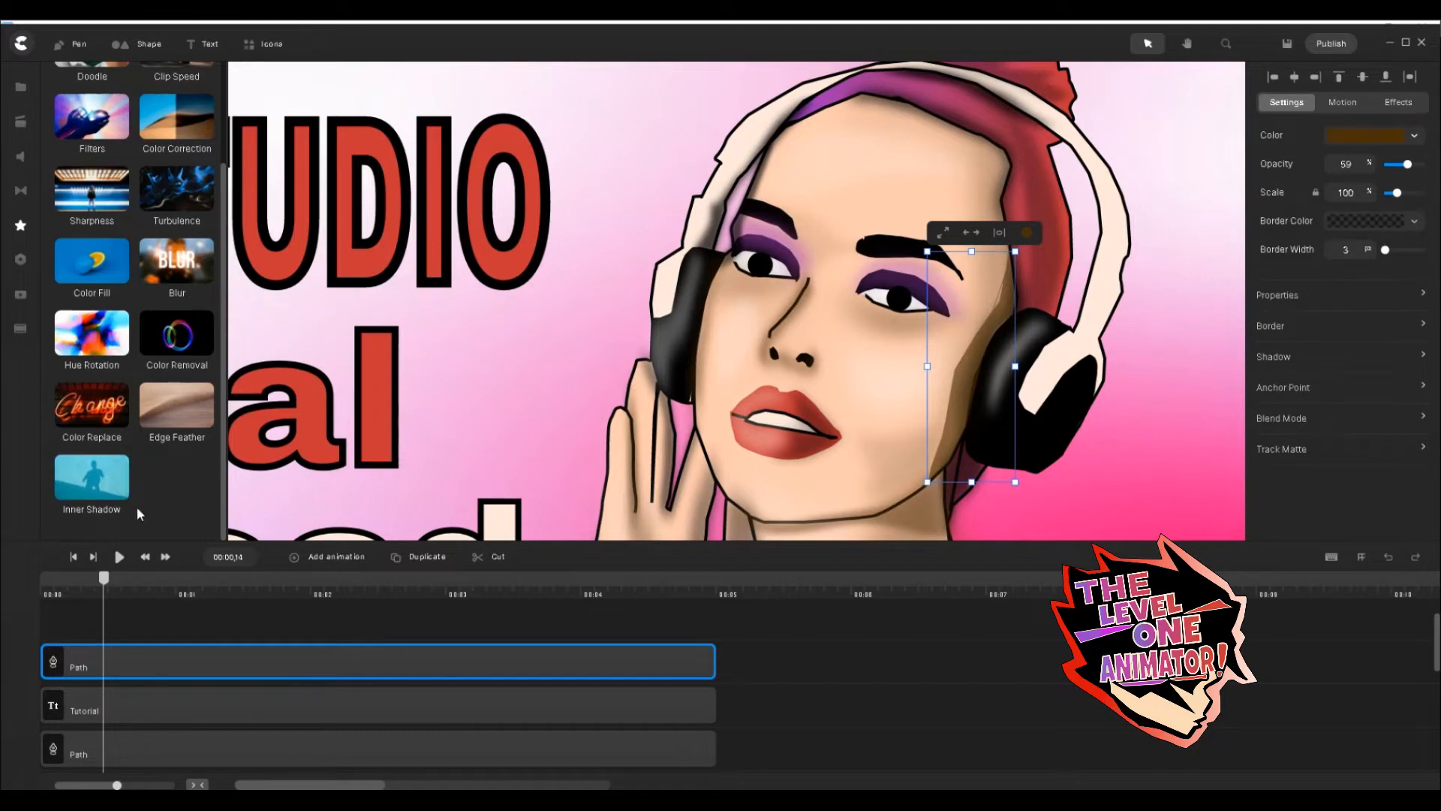
Apply a Blur effect to the face shadow with a strength of 110 and deselect the shape.
{"action": "left_click_drag", "start_coordinate": [158, 259], "coordinate": [196, 671]}
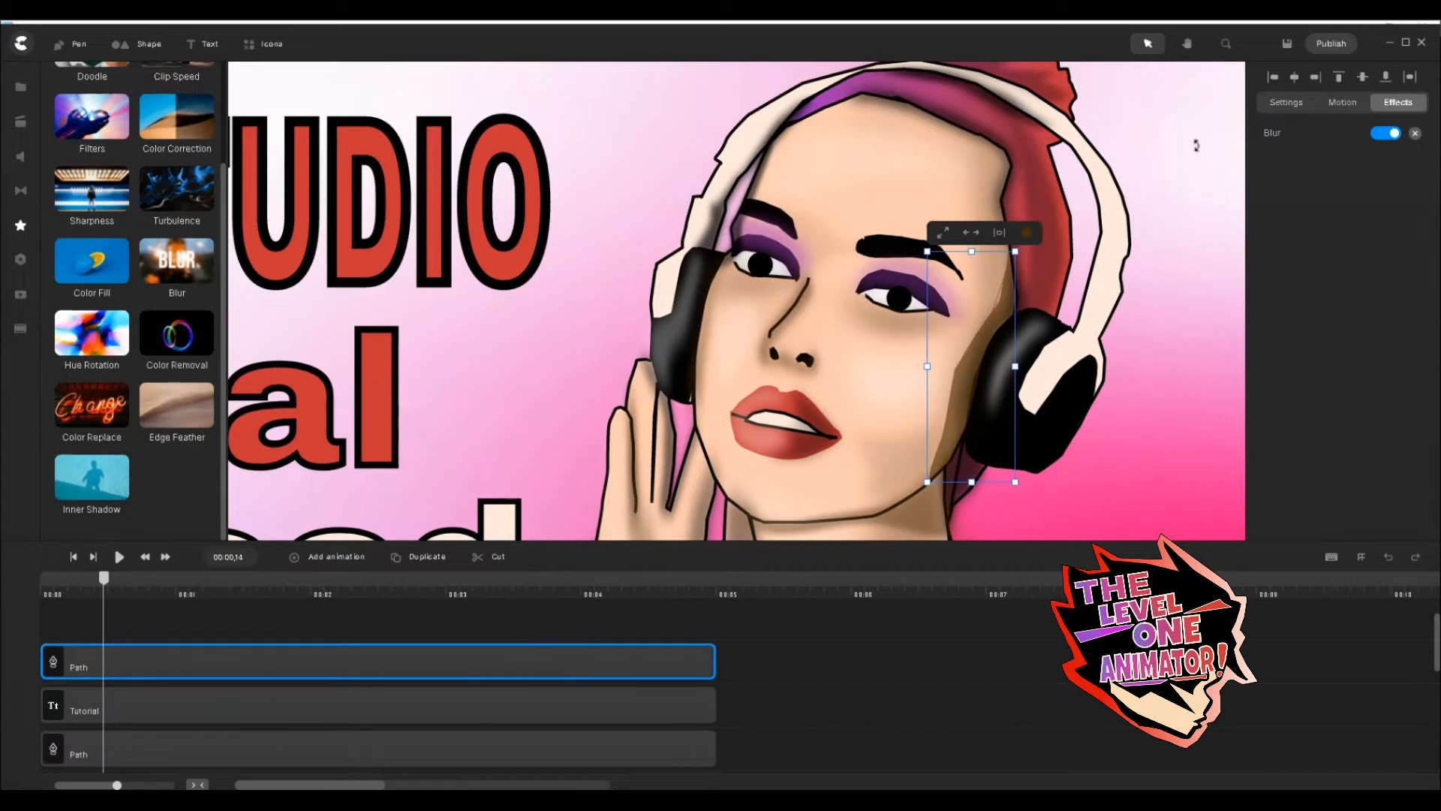
{"action": "left_click", "coordinate": [1287, 103]}
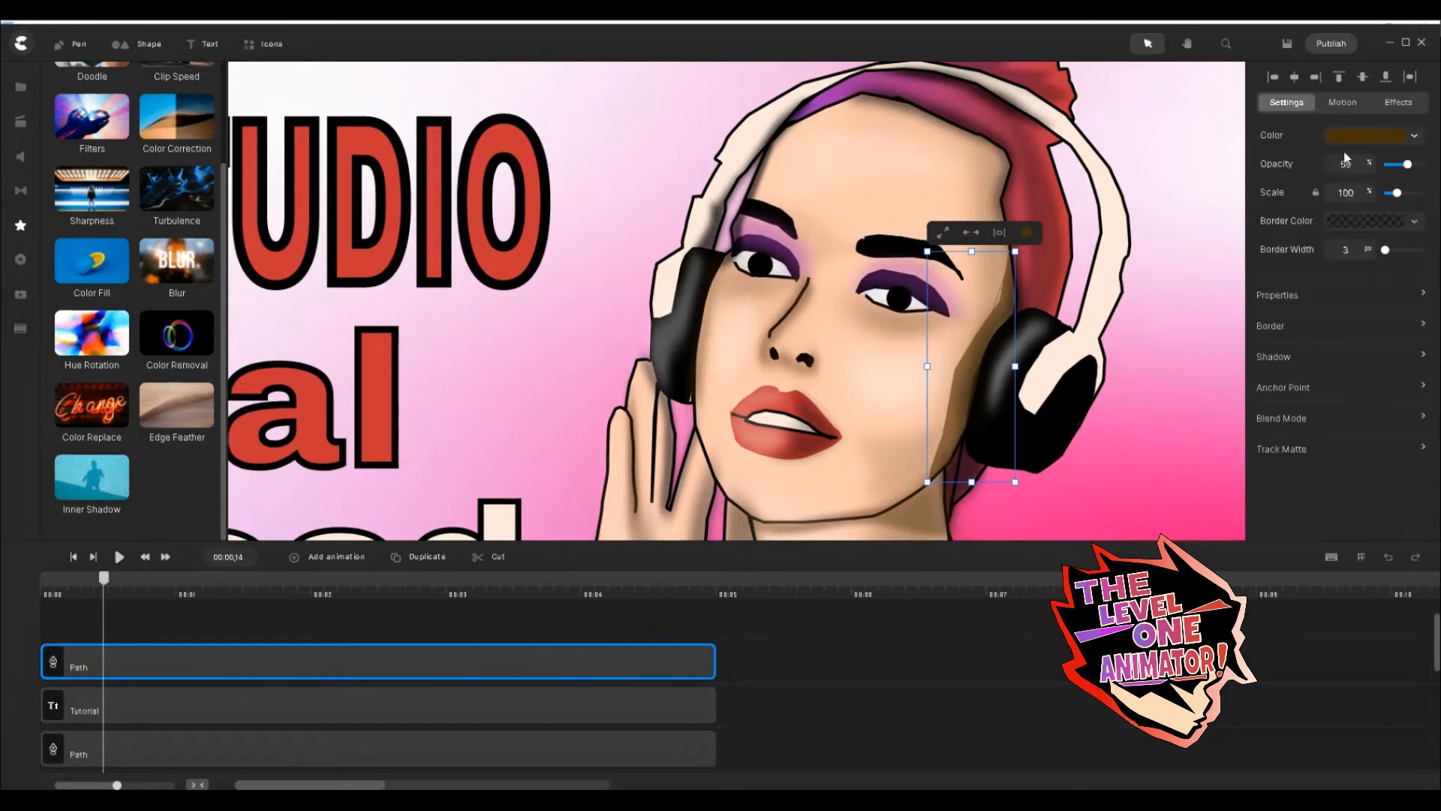
{"action": "left_click", "coordinate": [1398, 102]}
{"action": "left_click", "coordinate": [1272, 135]}
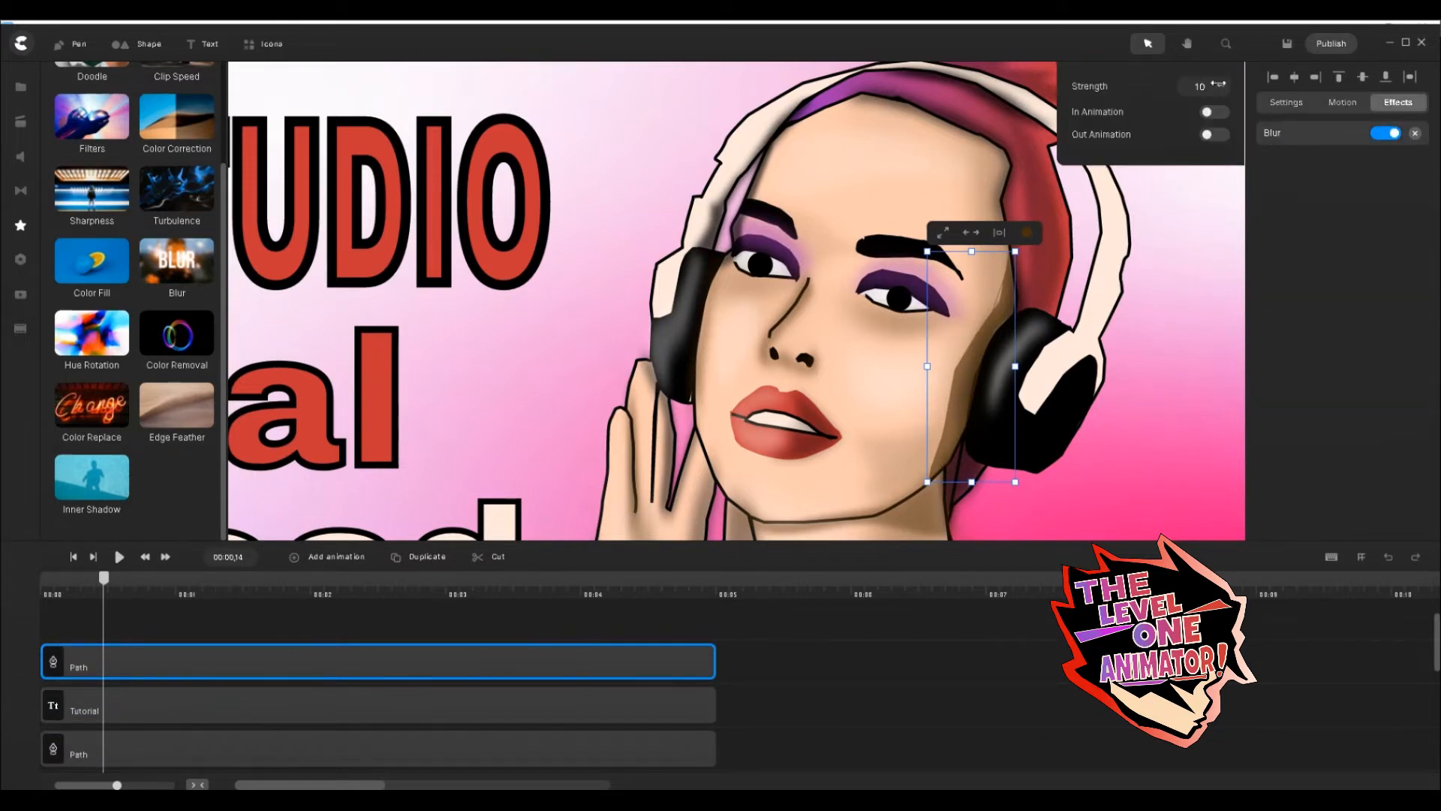
{"action": "left_click_drag", "start_coordinate": [1221, 86], "coordinate": [1224, 86]}
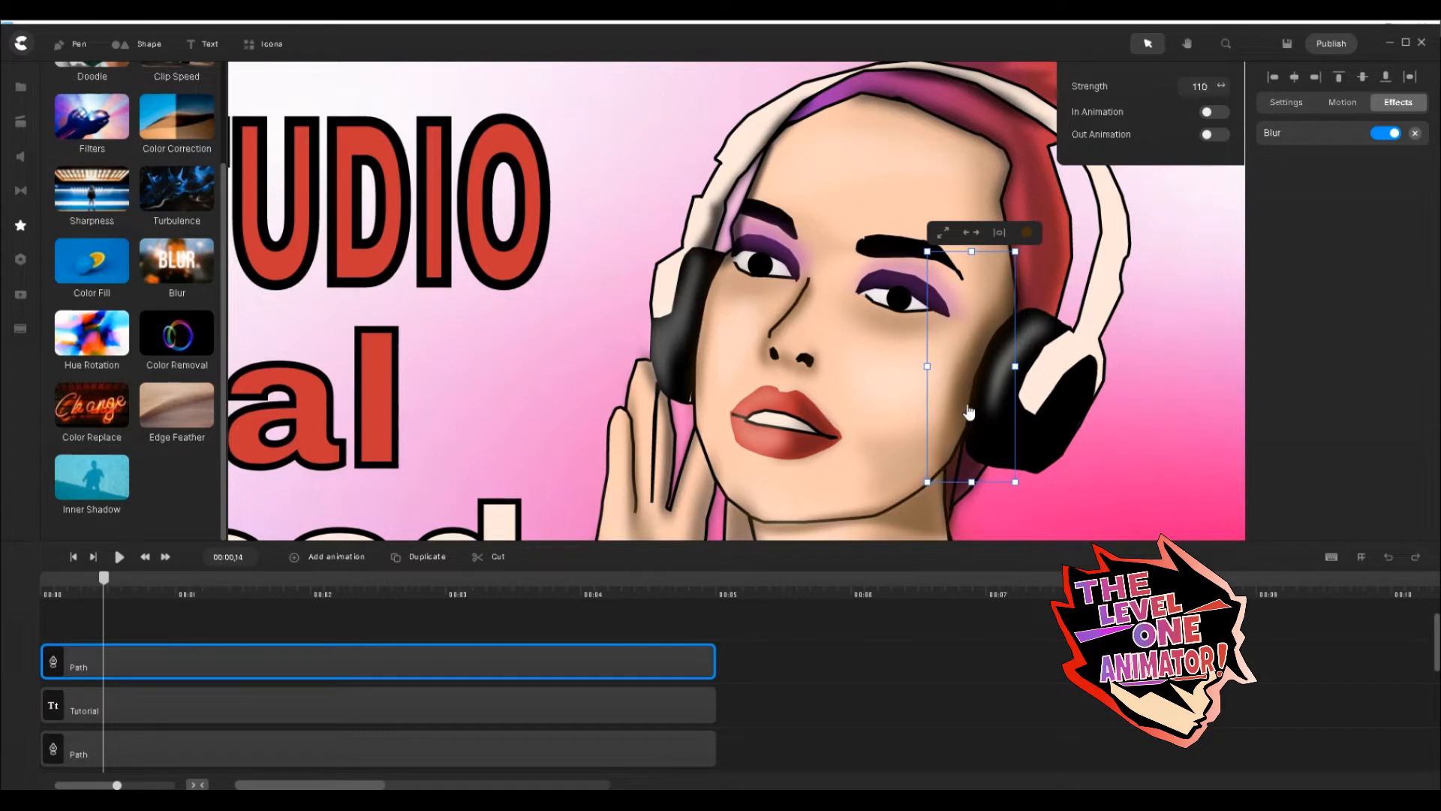
{"action": "left_click", "coordinate": [922, 661]}
{"action": "scroll", "coordinate": [979, 328], "scroll_direction": "down", "scroll_amount": 5}
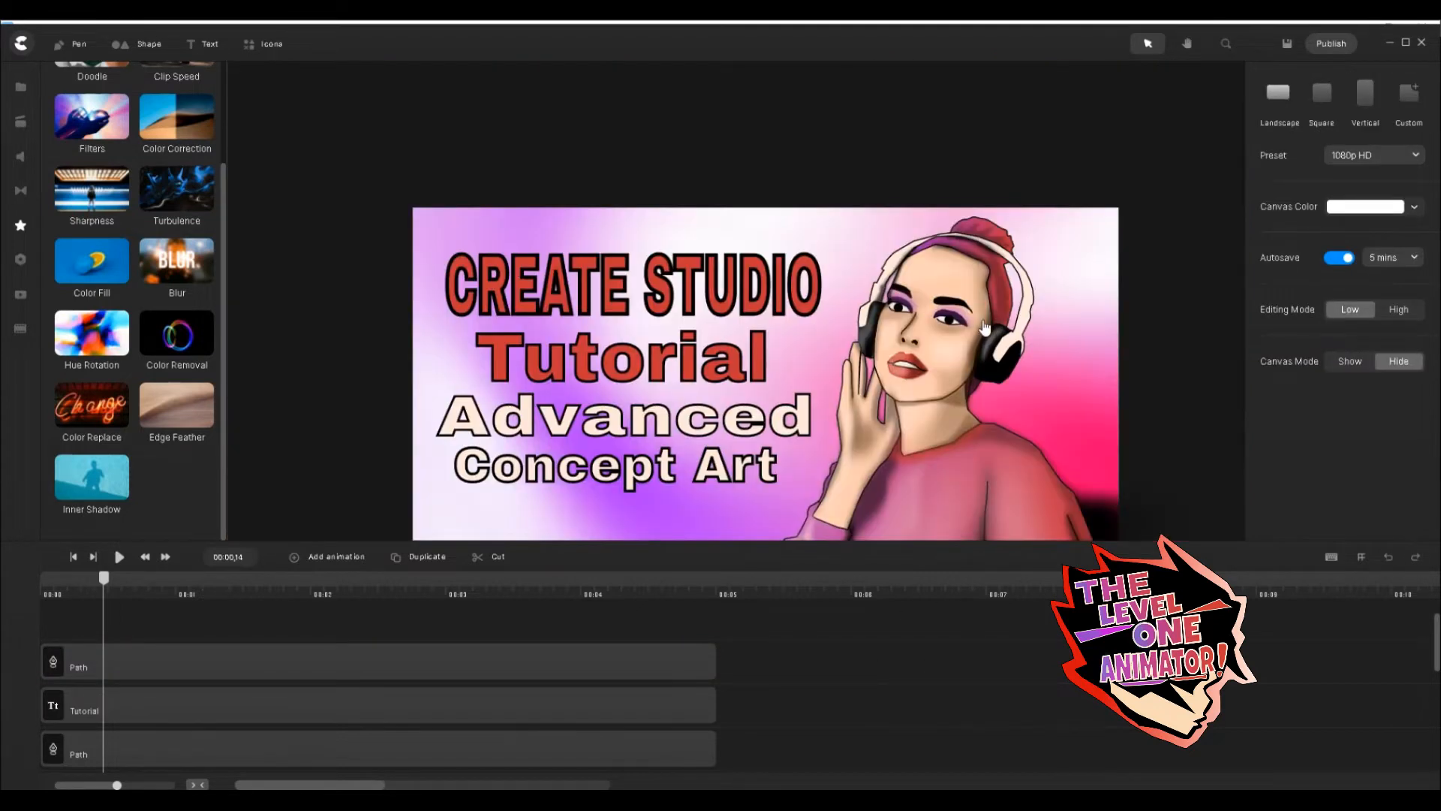
{"action": "scroll", "coordinate": [1003, 311], "scroll_direction": "up", "scroll_amount": 5}
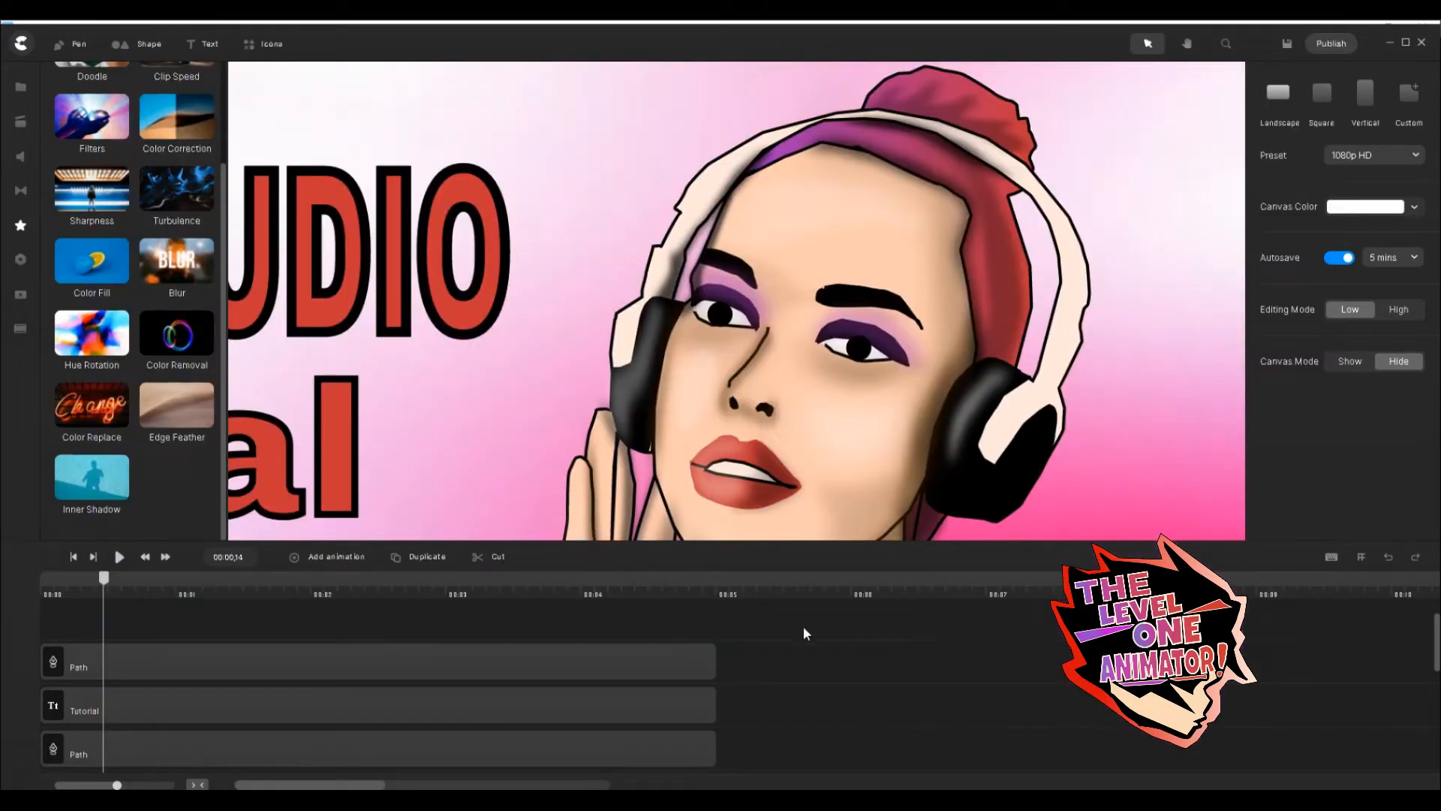
Add the project photo of the woman with headphones to the timeline after the drawing's clips, at 00:05,05.
{"action": "left_click", "coordinate": [738, 592]}
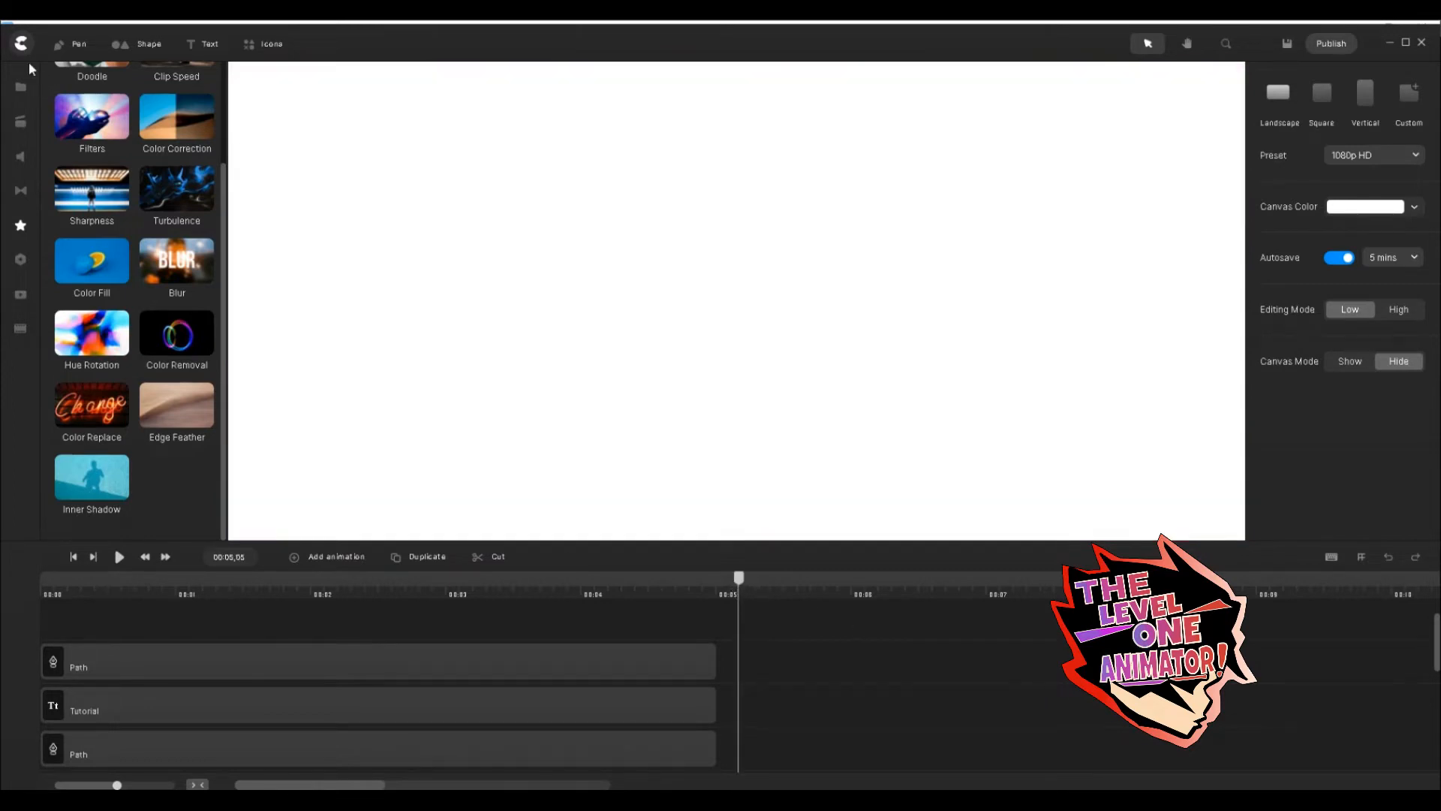
{"action": "left_click", "coordinate": [21, 87]}
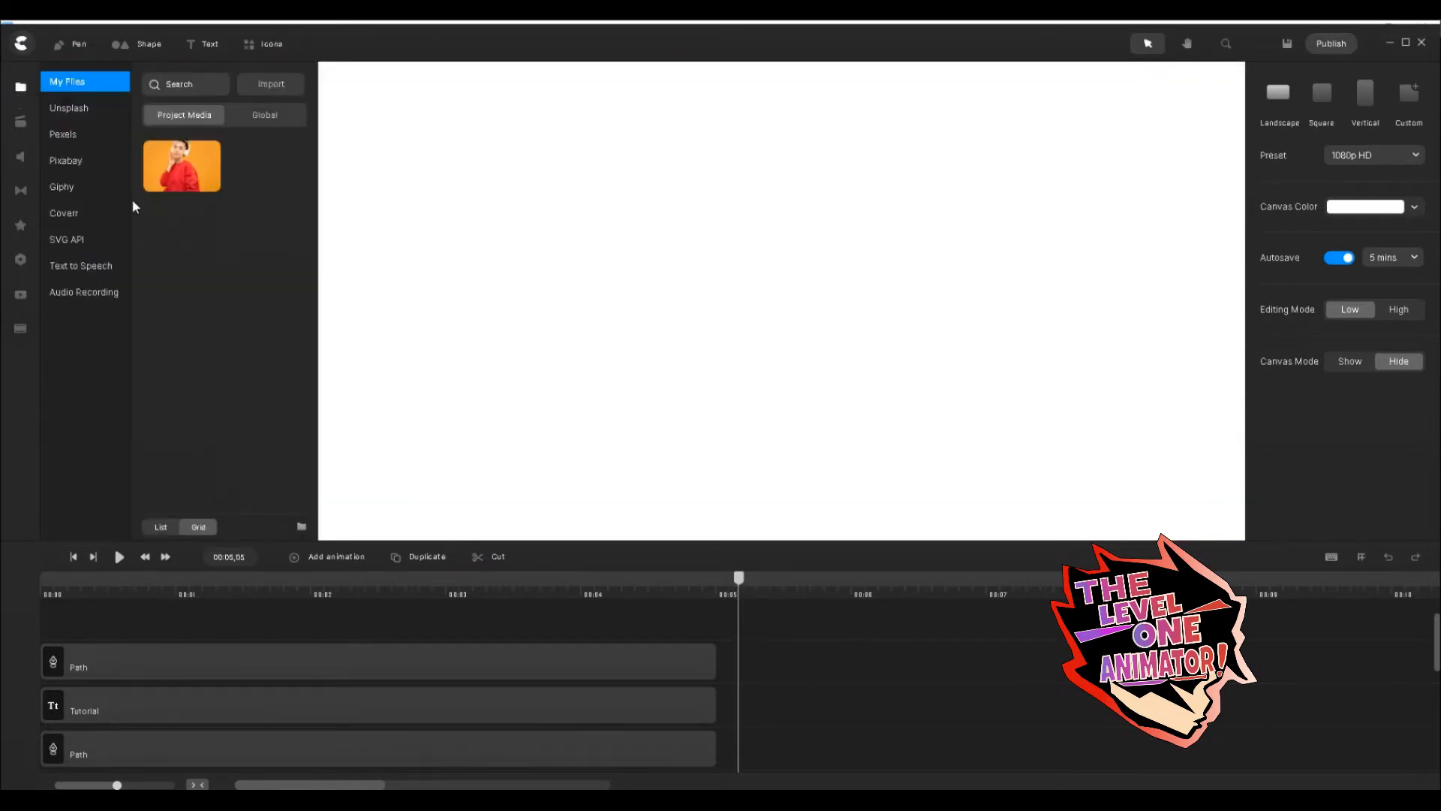
{"action": "left_click_drag", "start_coordinate": [182, 166], "coordinate": [885, 507]}
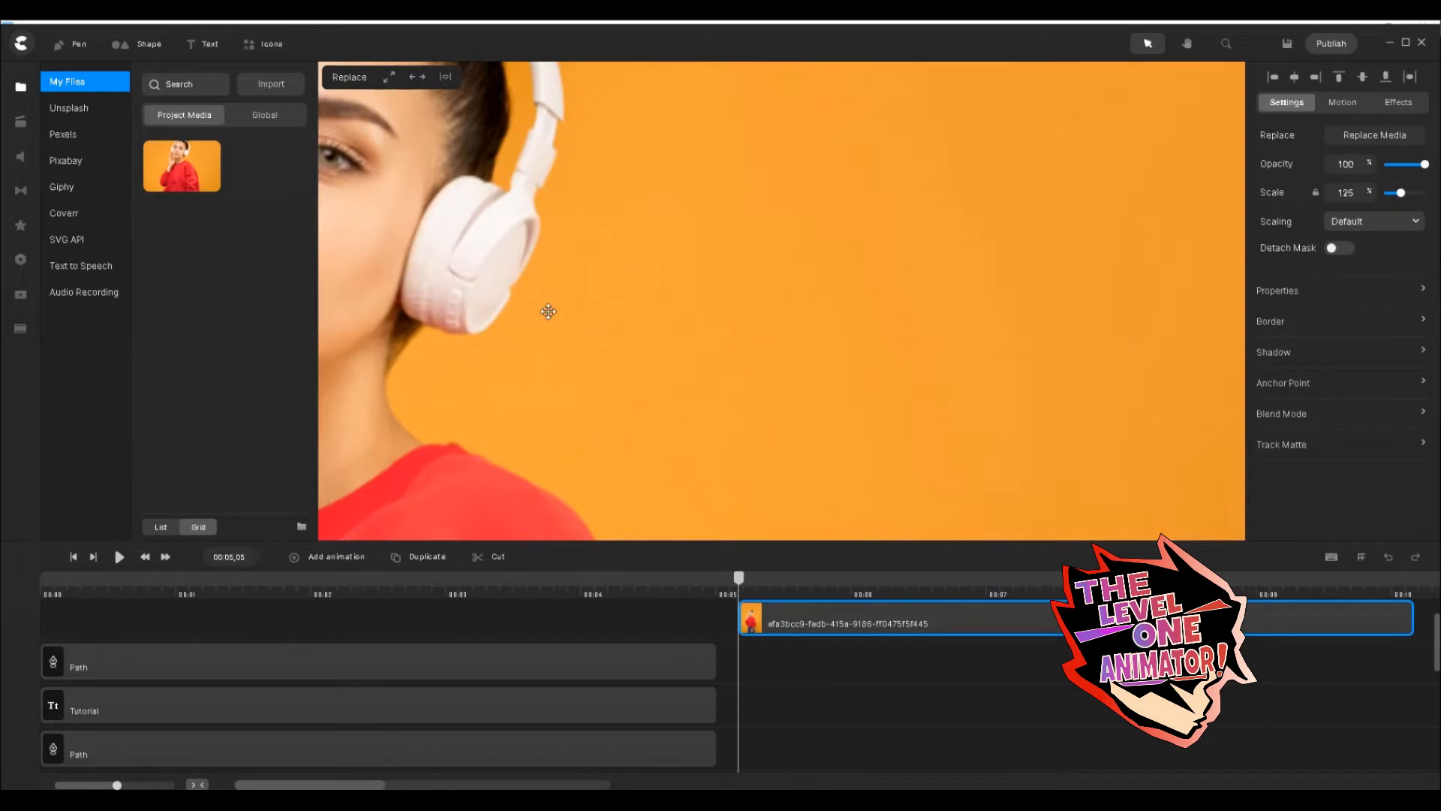
{"action": "scroll", "coordinate": [596, 348], "scroll_direction": "down", "scroll_amount": 3}
{"action": "scroll", "coordinate": [398, 250], "scroll_direction": "up", "scroll_amount": 3}
{"action": "left_click_drag", "start_coordinate": [518, 295], "coordinate": [695, 379]}
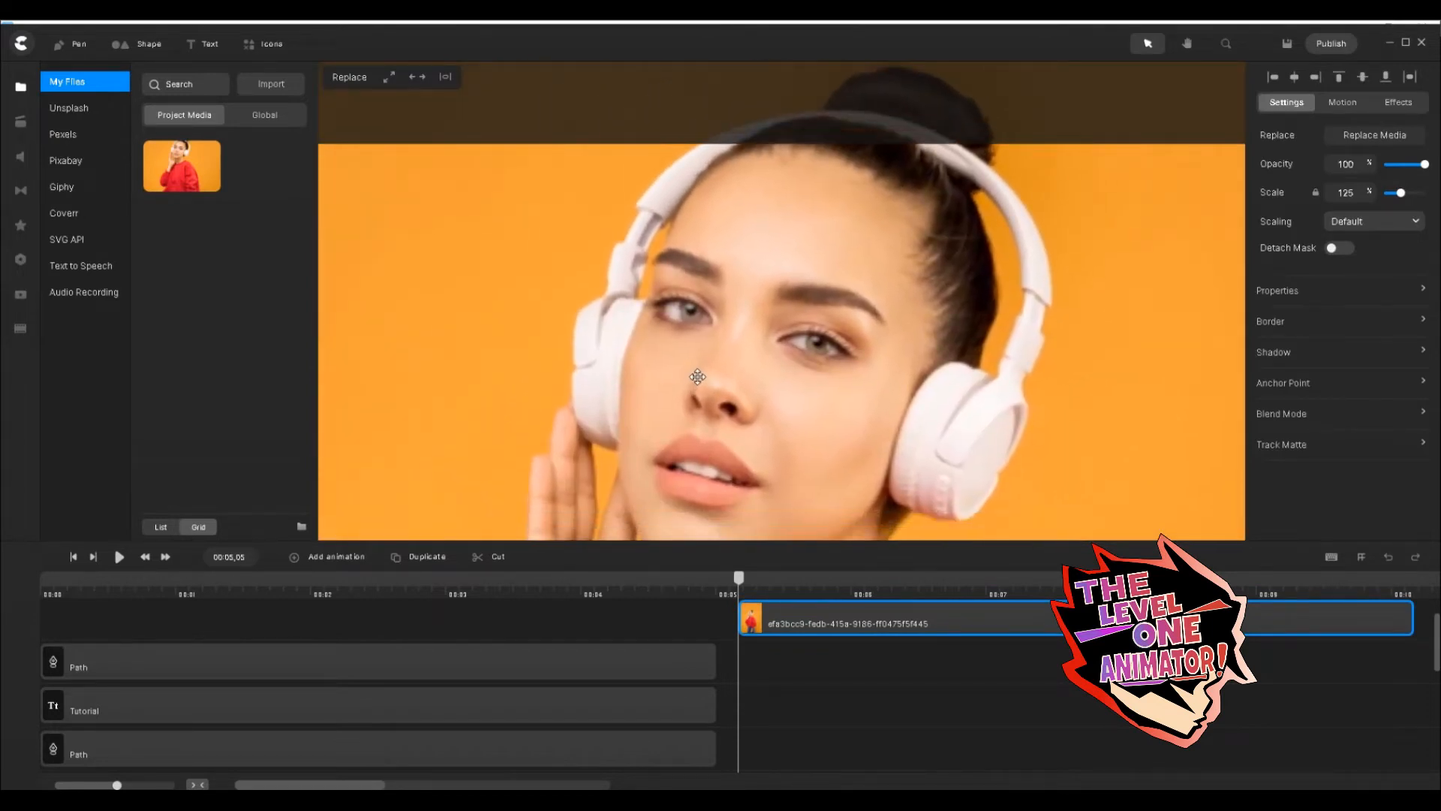
{"action": "scroll", "coordinate": [711, 428], "scroll_direction": "down", "scroll_amount": 3}
{"action": "scroll", "coordinate": [732, 430], "scroll_direction": "up", "scroll_amount": 3}
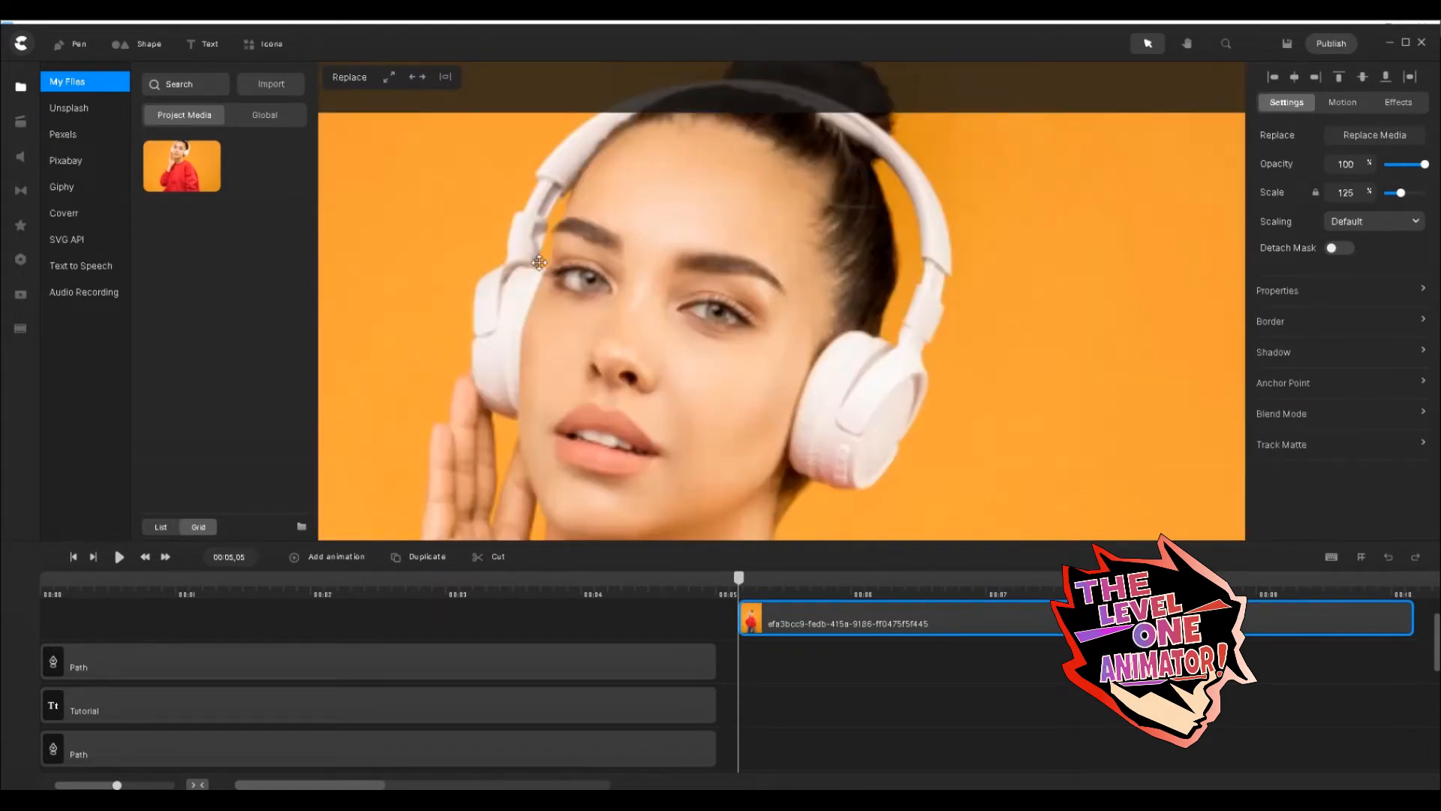
Compare the drawing with the photo on the timeline, ending at 00:05,18 with the woman's face in view.
{"action": "left_click", "coordinate": [644, 583]}
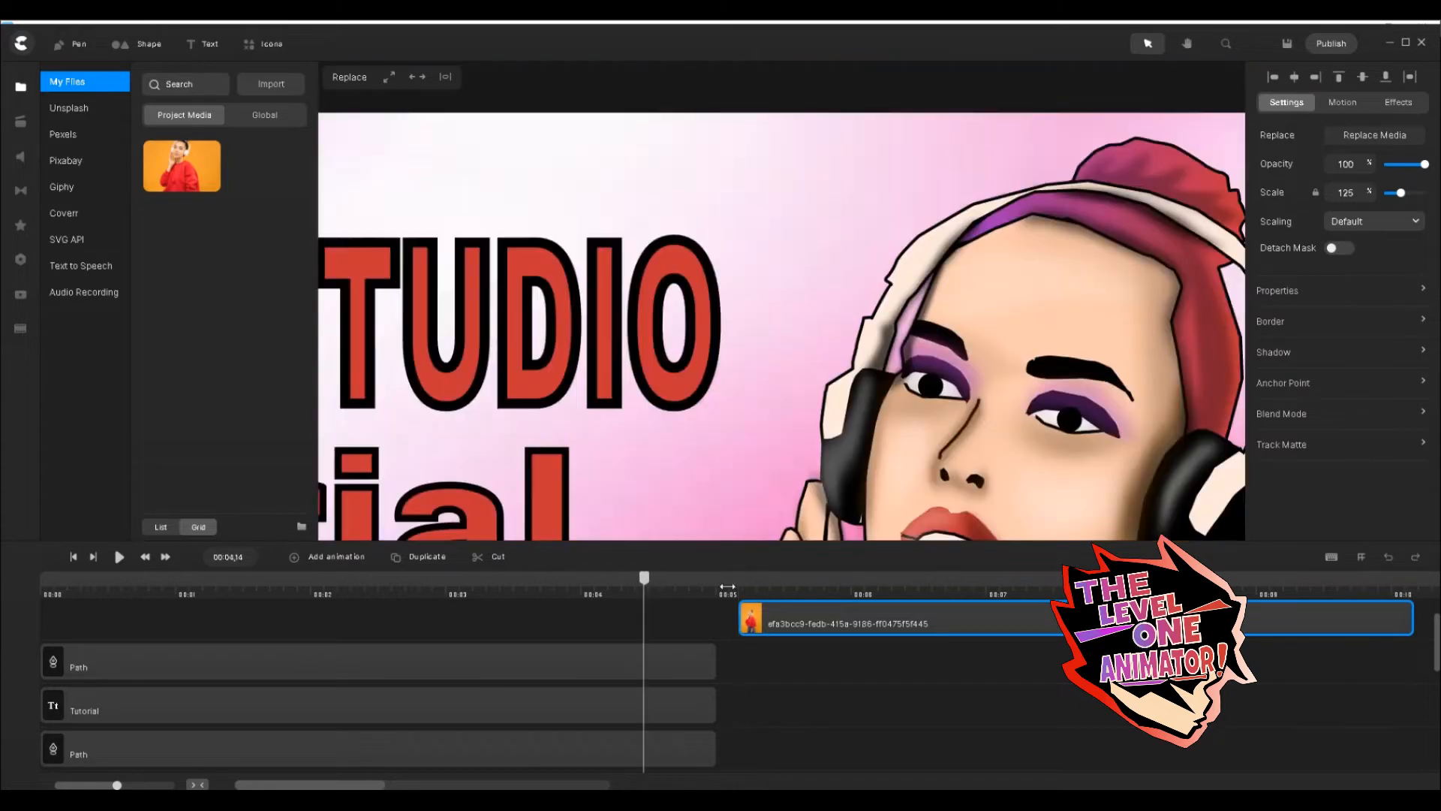
{"action": "scroll", "coordinate": [1057, 386], "scroll_direction": "down", "scroll_amount": 3}
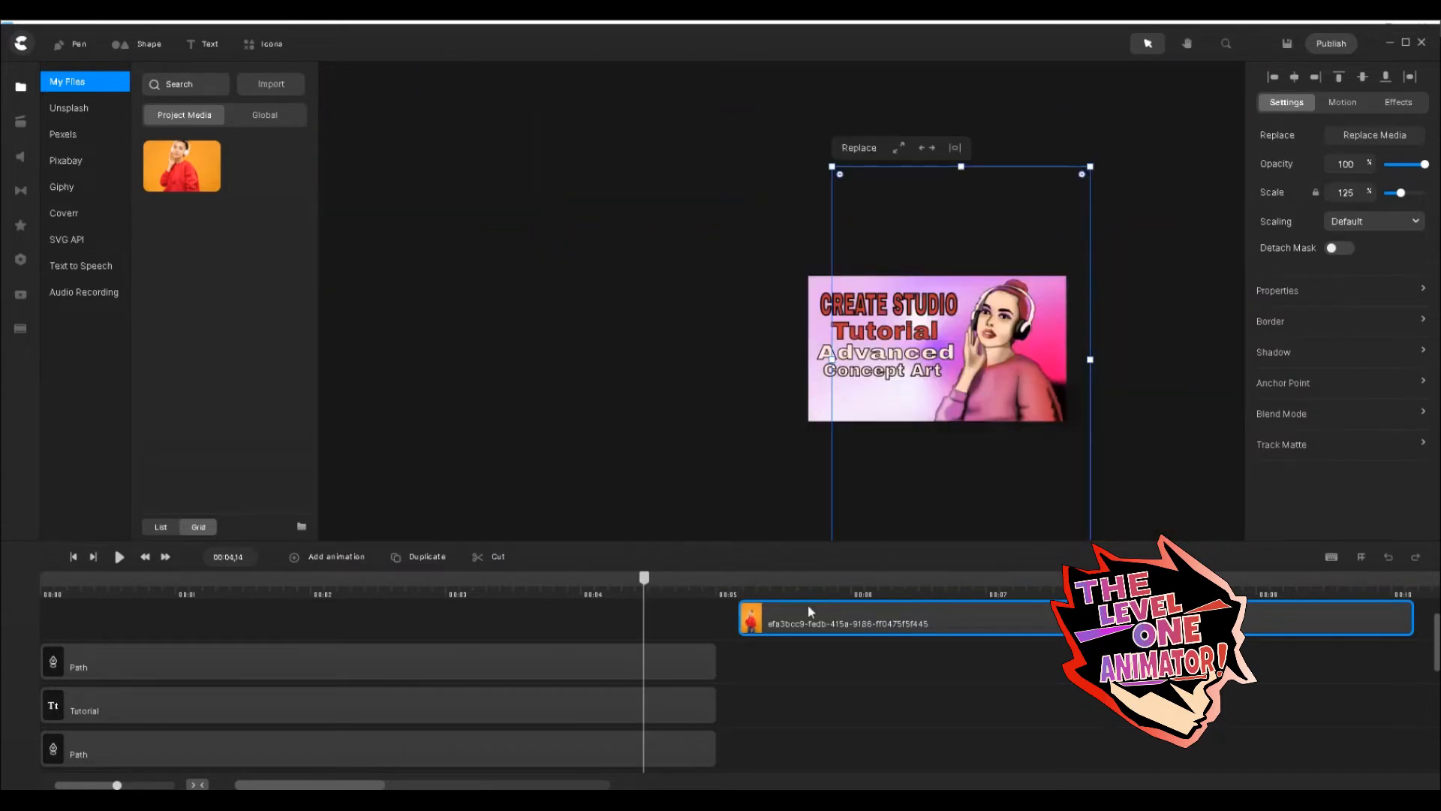
{"action": "left_click", "coordinate": [795, 588]}
{"action": "scroll", "coordinate": [945, 387], "scroll_direction": "up", "scroll_amount": 3}
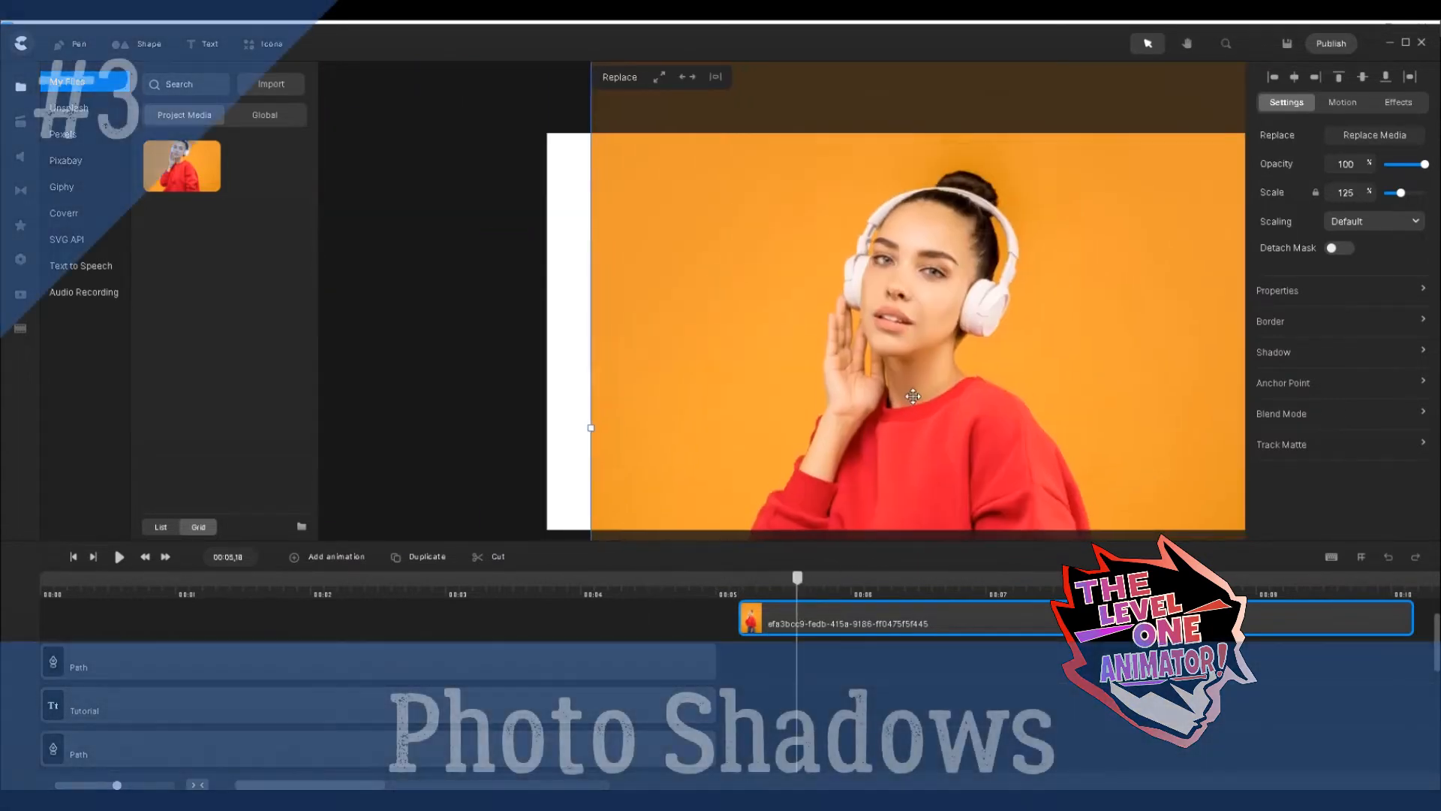
{"action": "scroll", "coordinate": [947, 388], "scroll_direction": "up", "scroll_amount": 3}
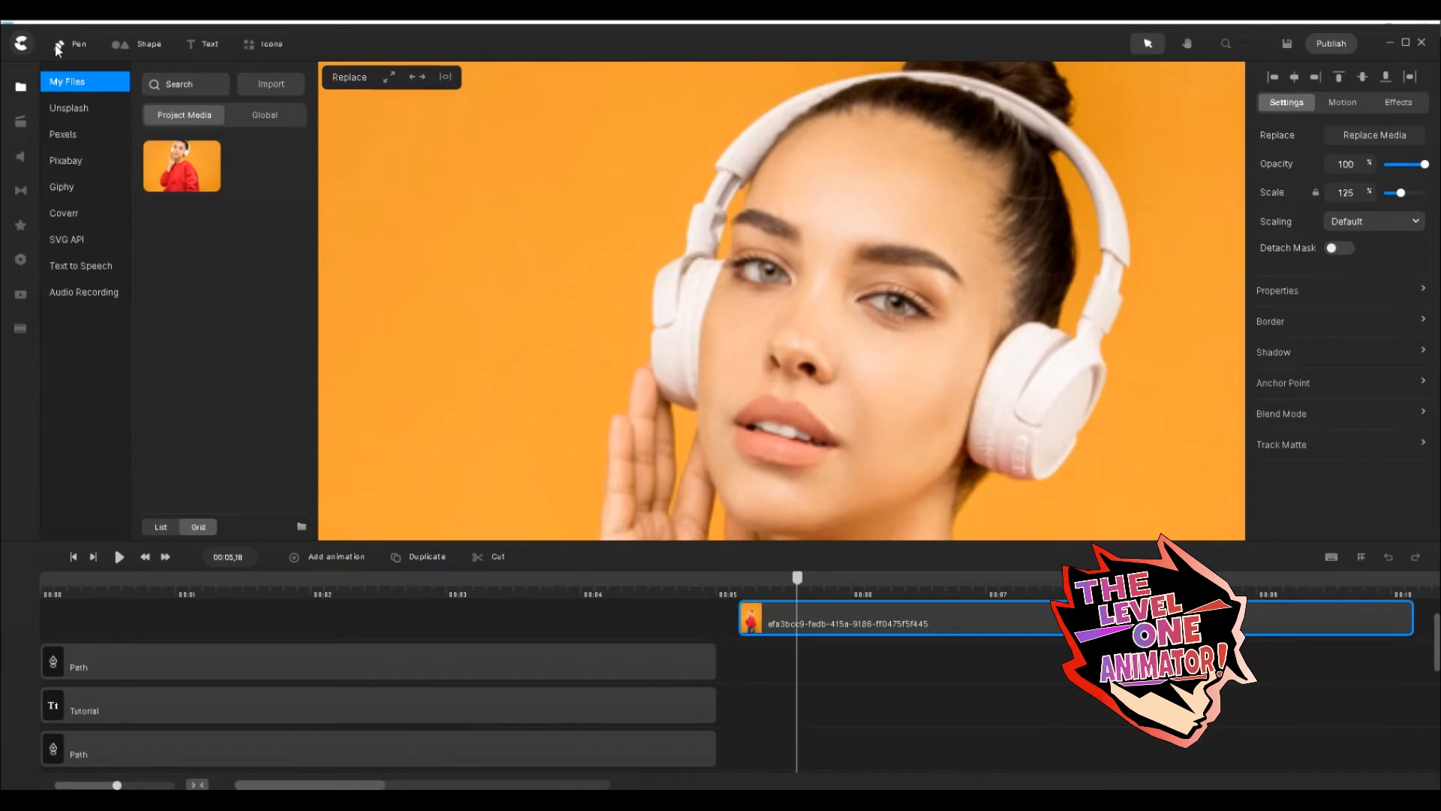
Start a Pen path on the photo, tracing the shadow's inner edge from the temple hairline down the cheek to the jaw.
{"action": "left_click", "coordinate": [59, 47]}
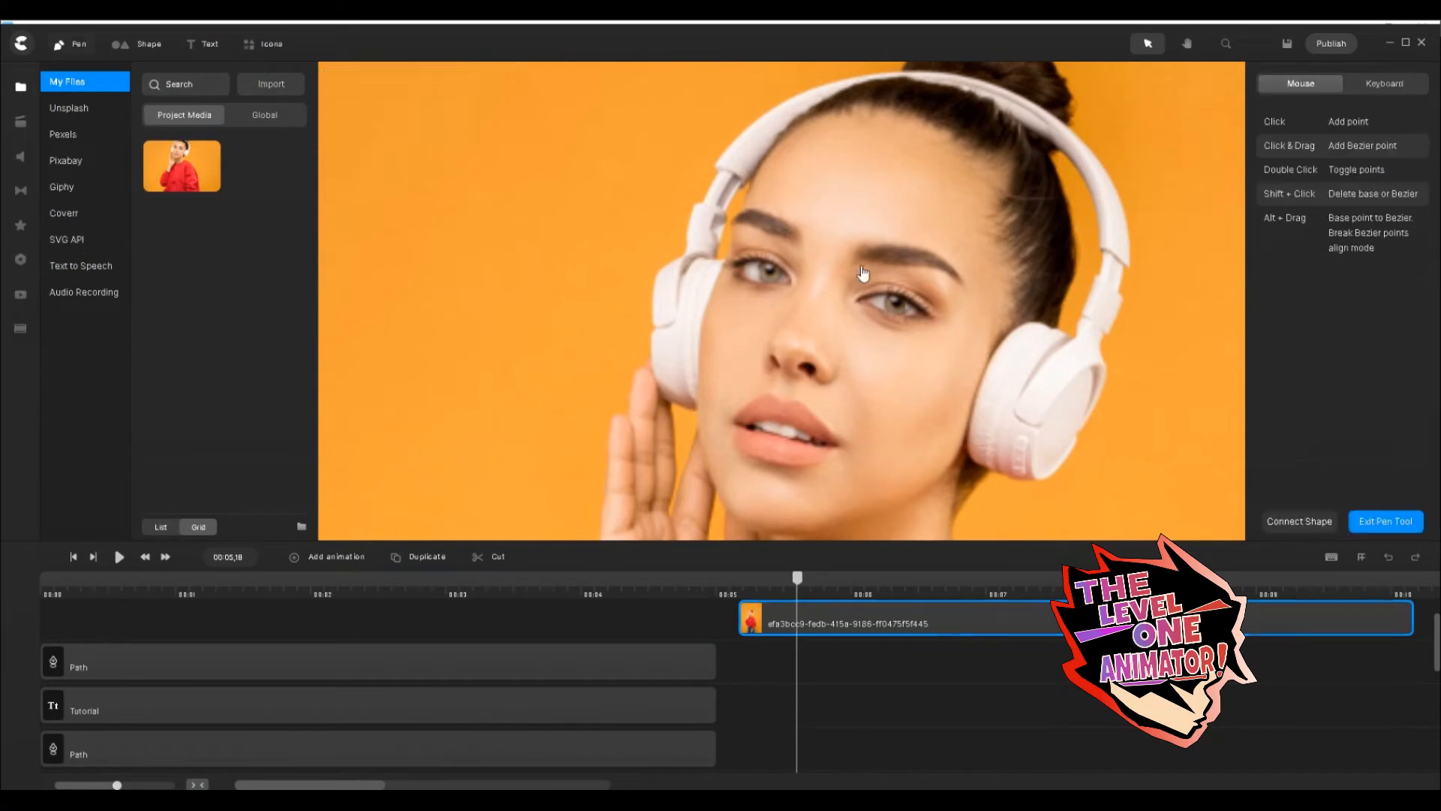
{"action": "left_click", "coordinate": [1006, 210]}
{"action": "left_click", "coordinate": [1002, 251]}
{"action": "left_click", "coordinate": [980, 323]}
{"action": "left_click_drag", "start_coordinate": [968, 363], "coordinate": [939, 431]}
{"action": "left_click", "coordinate": [911, 473]}
{"action": "left_click", "coordinate": [872, 495]}
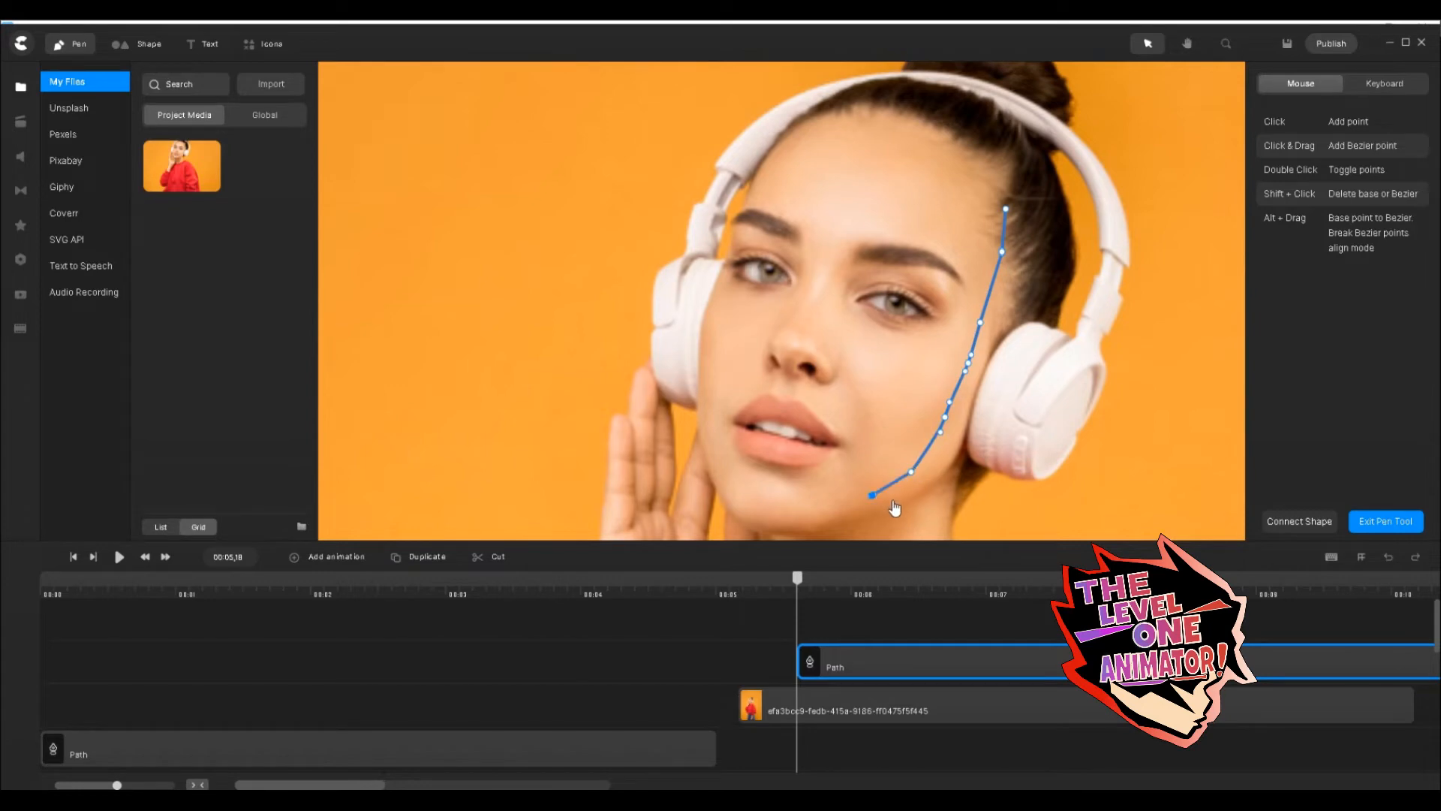
Trace the photo shadow's outer edge from the jaw up past the headphone to the hairline and close the path.
{"action": "scroll", "coordinate": [895, 509], "scroll_direction": "up", "scroll_amount": 5}
{"action": "left_click", "coordinate": [986, 442]}
{"action": "left_click", "coordinate": [1037, 418]}
{"action": "left_click", "coordinate": [1090, 335]}
{"action": "left_click", "coordinate": [1156, 105]}
{"action": "scroll", "coordinate": [1172, 142], "scroll_direction": "down", "scroll_amount": 5}
{"action": "scroll", "coordinate": [1189, 86], "scroll_direction": "up", "scroll_amount": 5}
{"action": "left_click", "coordinate": [1093, 373]}
{"action": "left_click", "coordinate": [1132, 351]}
{"action": "left_click", "coordinate": [1114, 111]}
{"action": "scroll", "coordinate": [1123, 158], "scroll_direction": "down", "scroll_amount": 5}
{"action": "scroll", "coordinate": [1119, 123], "scroll_direction": "up", "scroll_amount": 5}
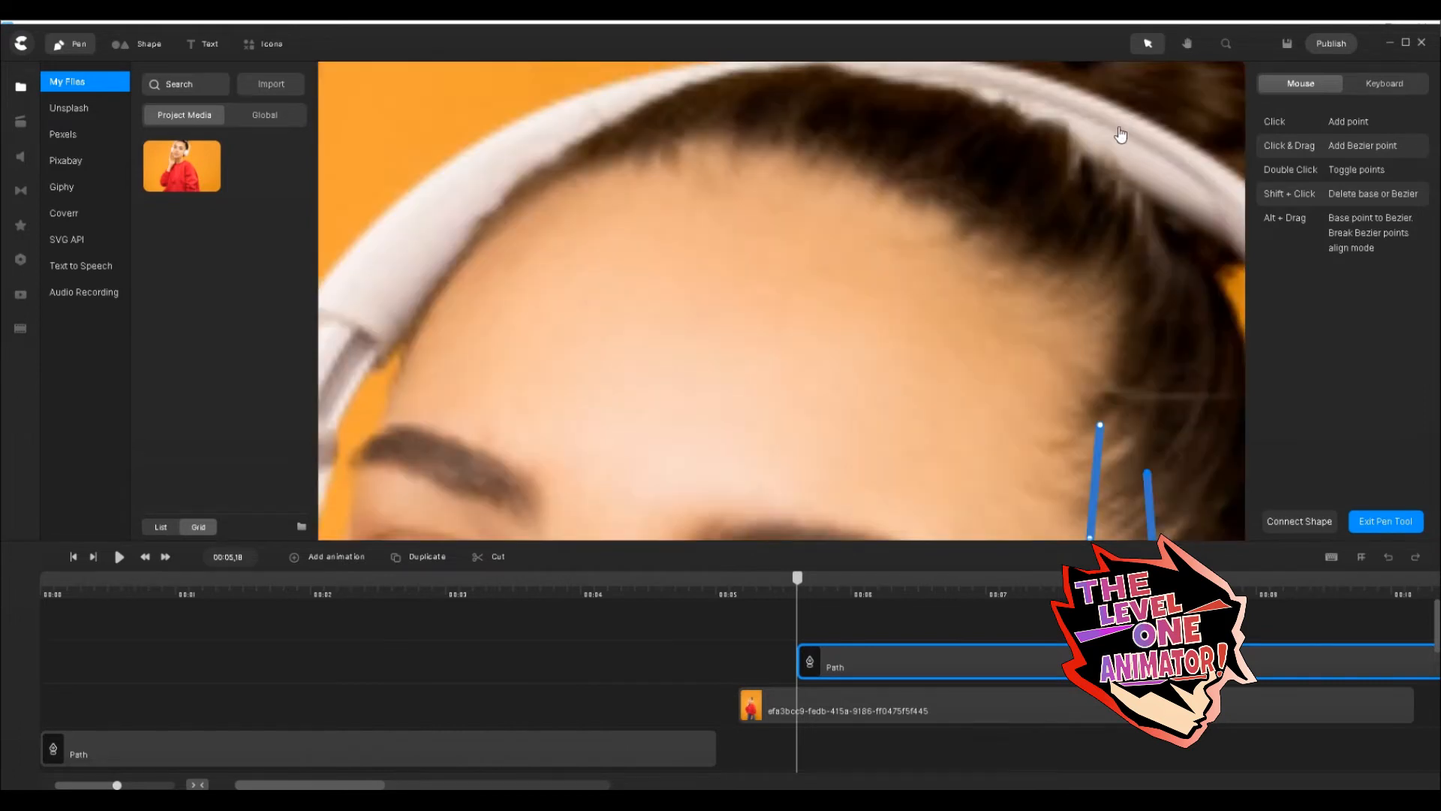
{"action": "left_click", "coordinate": [1144, 420]}
{"action": "left_click", "coordinate": [1103, 365]}
{"action": "left_click", "coordinate": [1101, 426]}
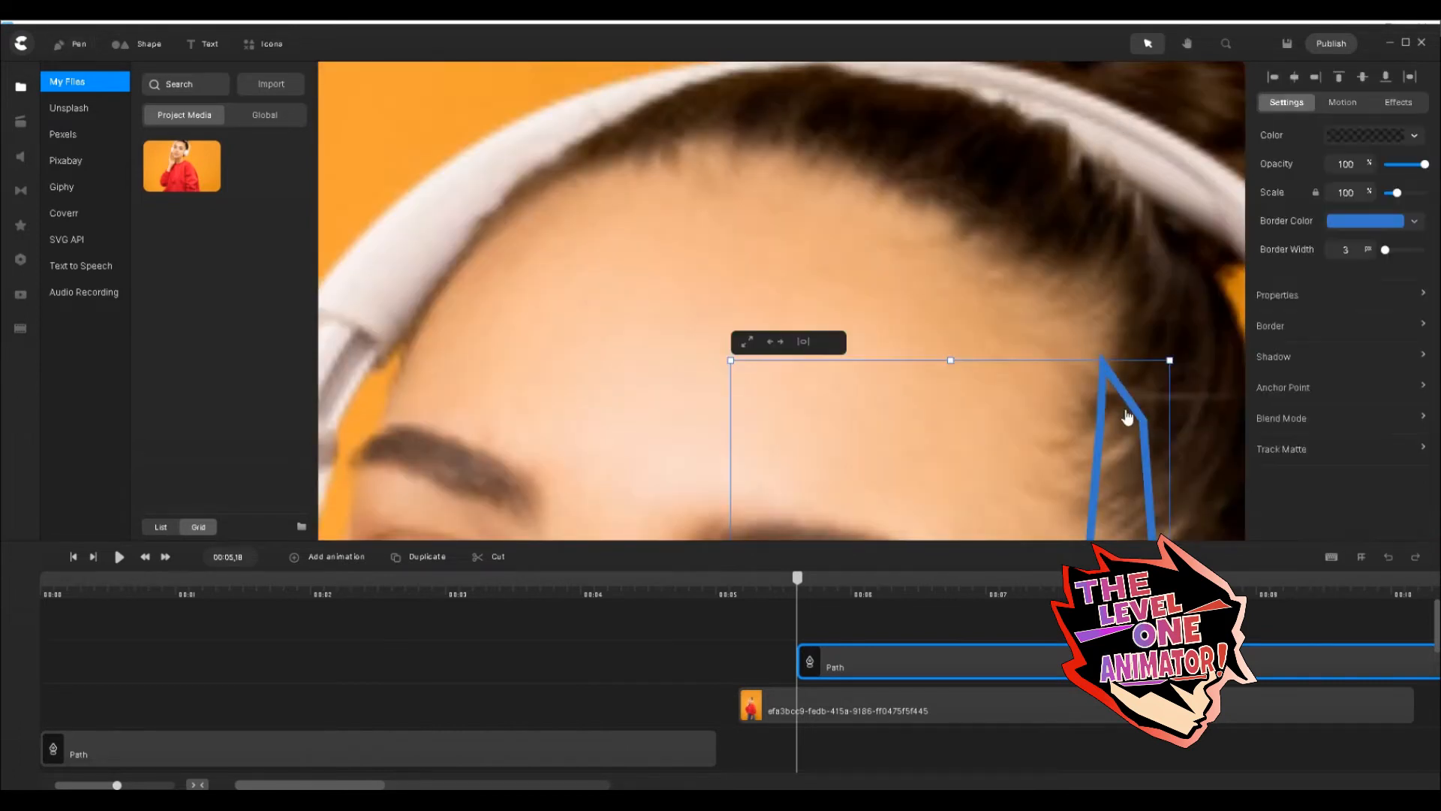
Give the photo shadow a black 000000 border and fill, and align its clip with the start of the photo clip.
{"action": "left_click", "coordinate": [1366, 221]}
{"action": "left_click", "coordinate": [1103, 345]}
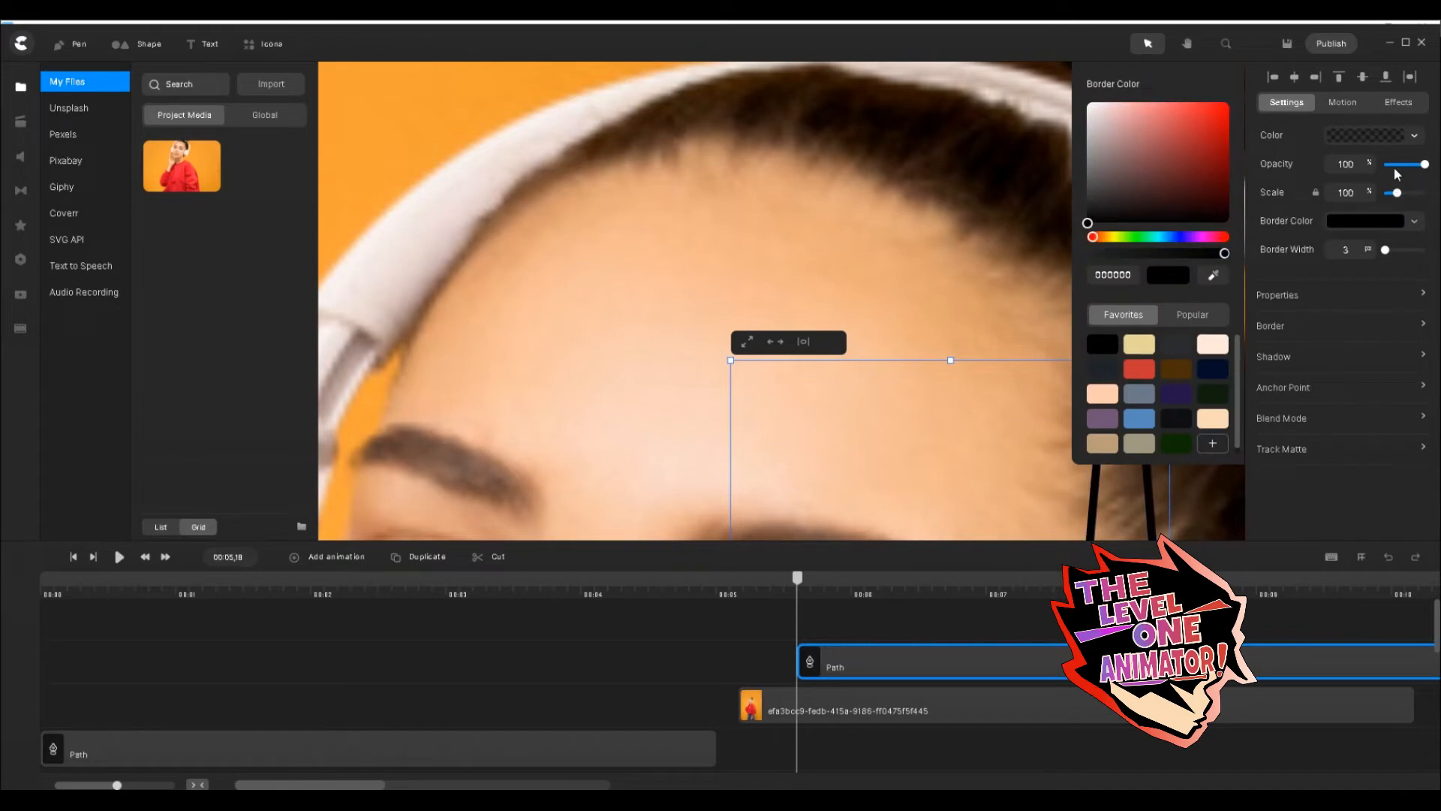
{"action": "left_click", "coordinate": [1392, 136]}
{"action": "left_click", "coordinate": [1103, 346]}
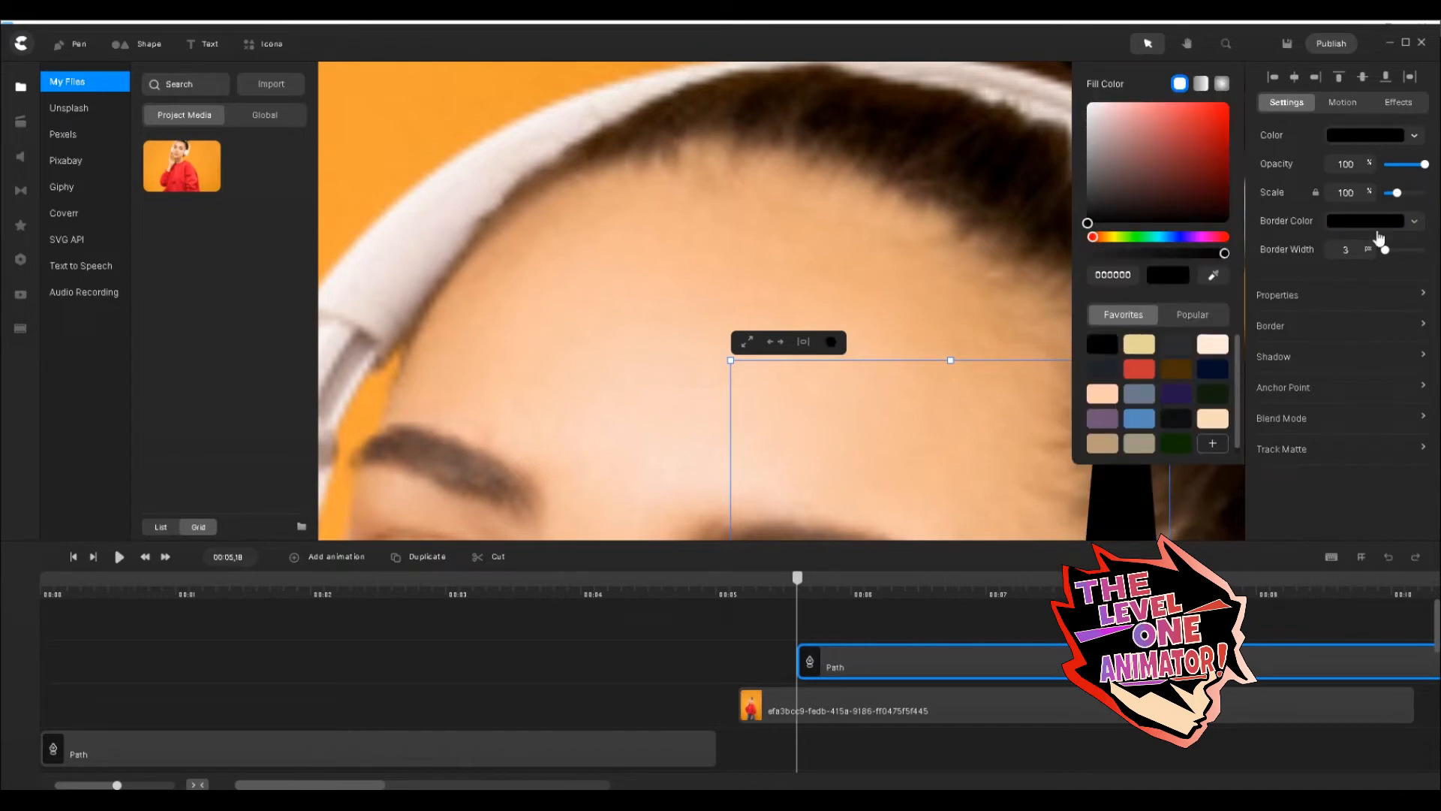
{"action": "left_click", "coordinate": [1051, 623]}
{"action": "left_click_drag", "start_coordinate": [1031, 650], "coordinate": [974, 652]}
Apply a Blur effect to the photo shadow and set its strength to 217.
{"action": "left_click", "coordinate": [20, 224]}
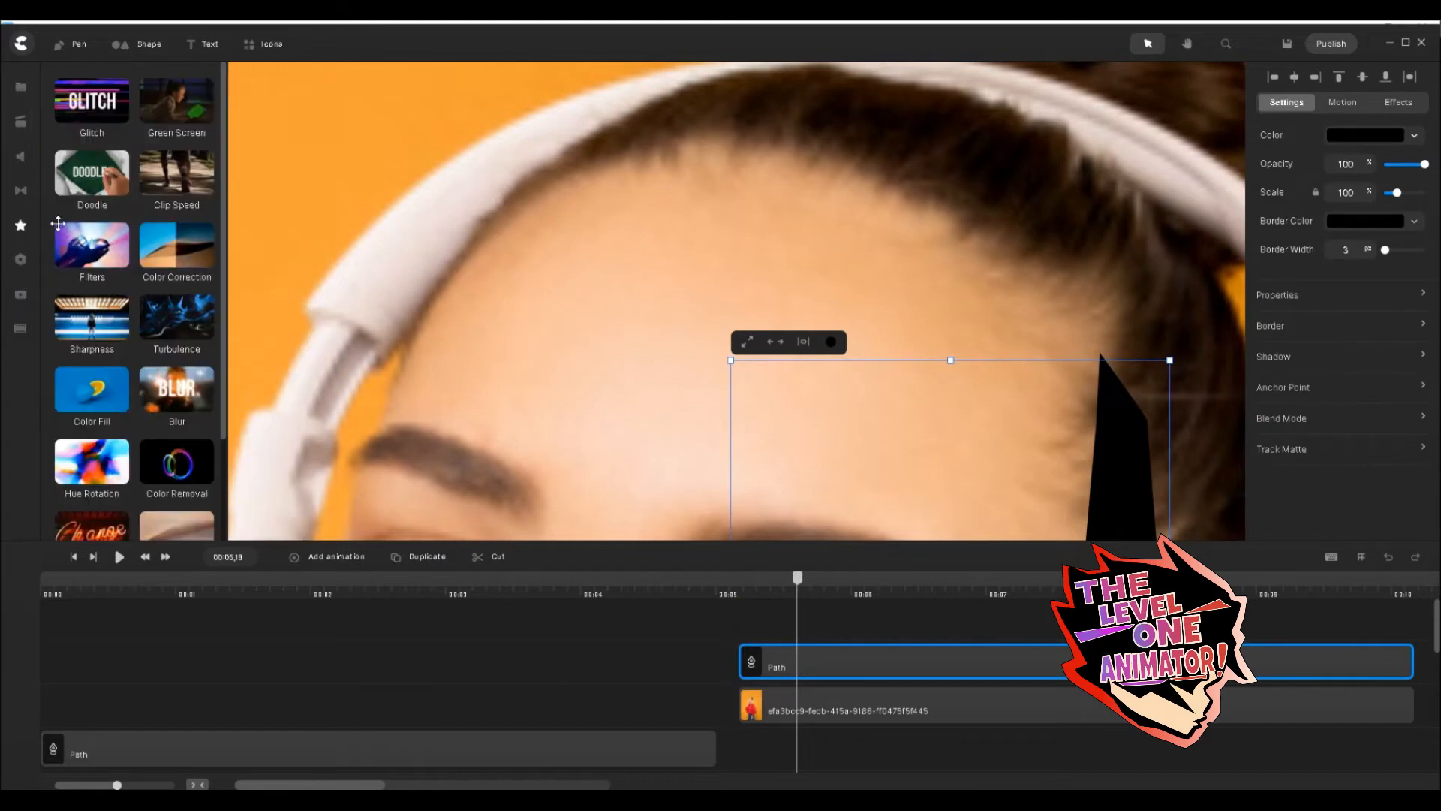
{"action": "left_click_drag", "start_coordinate": [167, 395], "coordinate": [1233, 398]}
{"action": "left_click_drag", "start_coordinate": [1216, 82], "coordinate": [1234, 87]}
{"action": "scroll", "coordinate": [1007, 283], "scroll_direction": "down", "scroll_amount": 3}
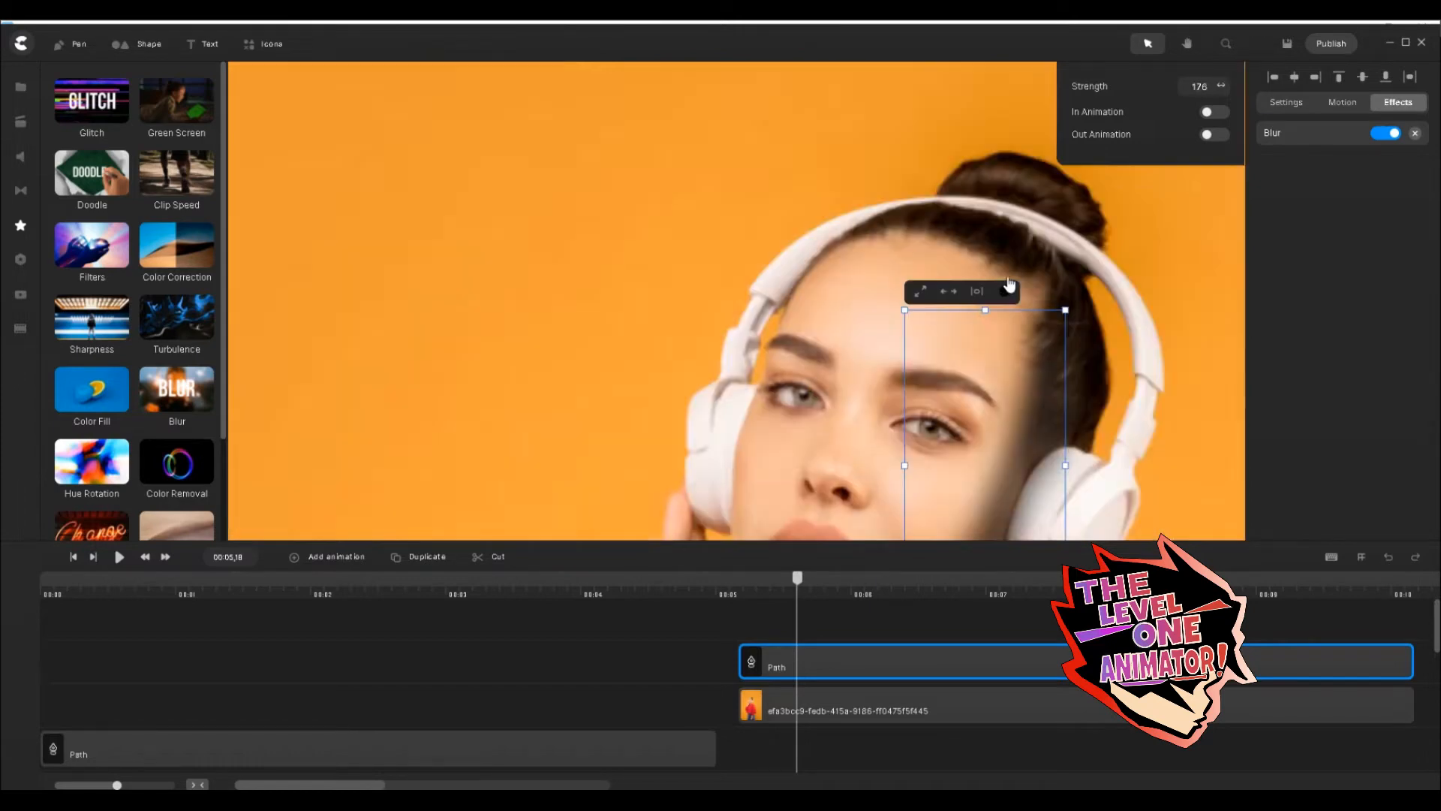
{"action": "scroll", "coordinate": [1008, 282], "scroll_direction": "down", "scroll_amount": 3}
{"action": "scroll", "coordinate": [1019, 365], "scroll_direction": "up", "scroll_amount": 3}
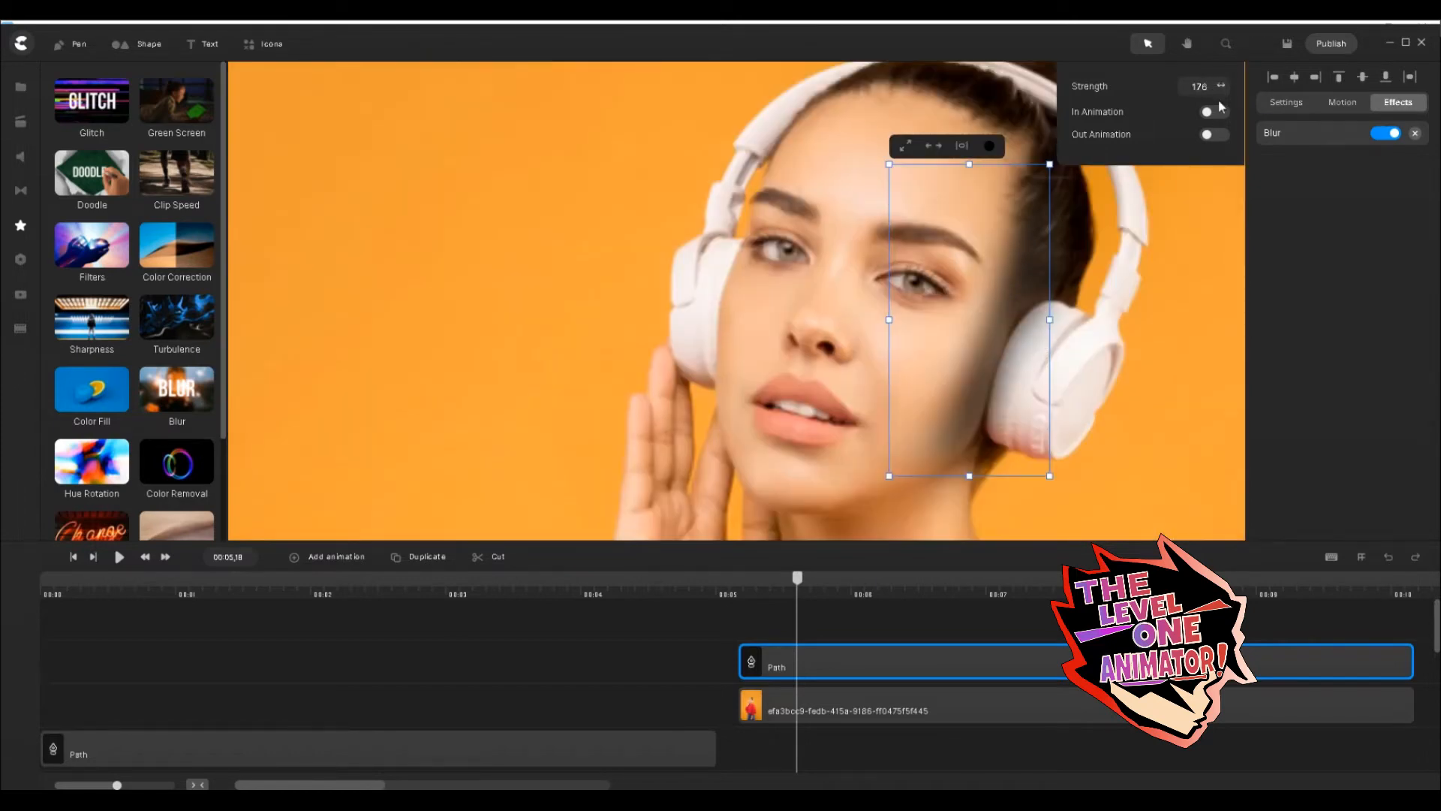
{"action": "left_click_drag", "start_coordinate": [1219, 87], "coordinate": [1226, 87]}
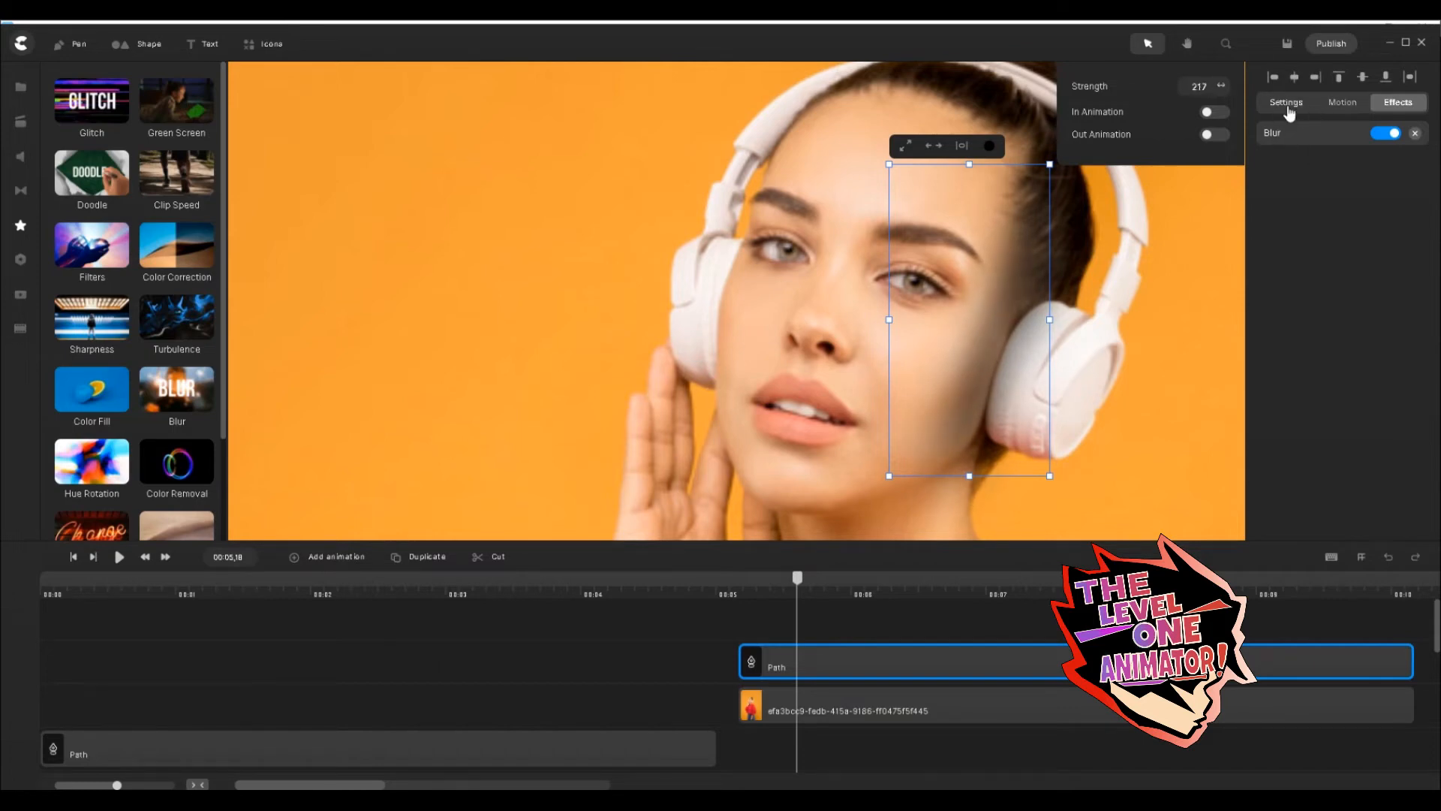
Try brown 4c2f09 as the photo shadow's fill and sample a replacement colour from the photo just below the lips.
{"action": "left_click", "coordinate": [1286, 103]}
{"action": "left_click", "coordinate": [1379, 137]}
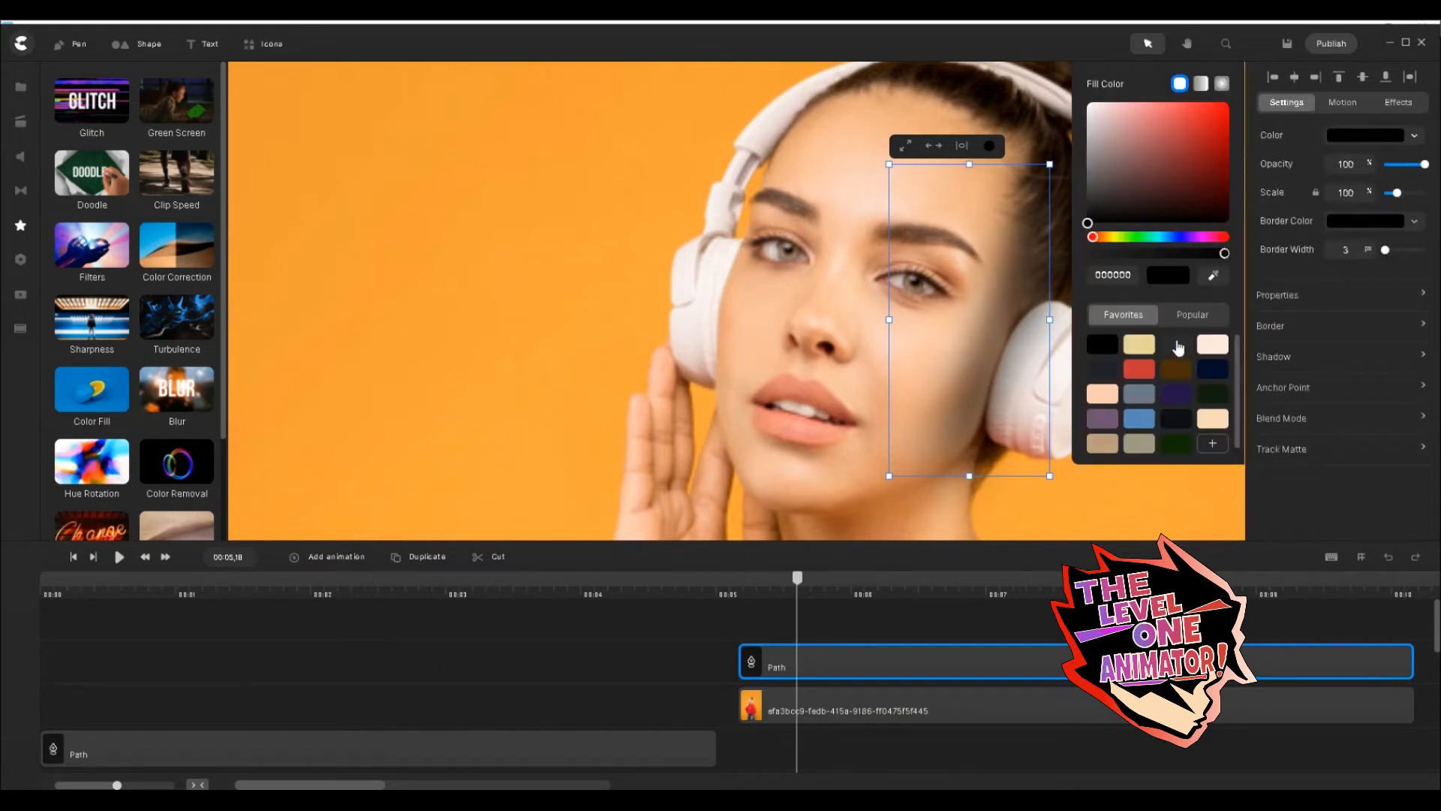
{"action": "left_click", "coordinate": [1176, 369]}
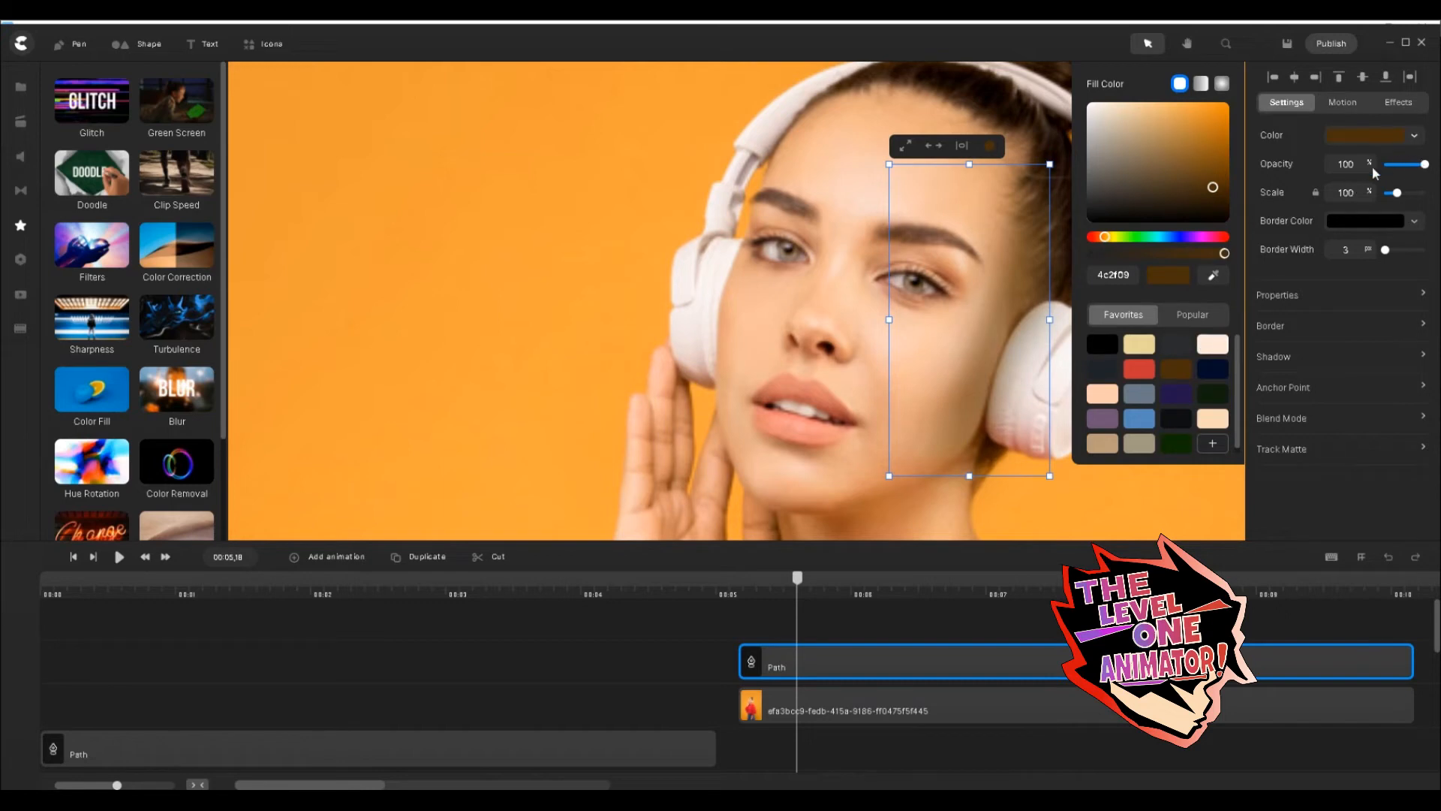
{"action": "left_click", "coordinate": [1210, 277]}
{"action": "left_click", "coordinate": [808, 447]}
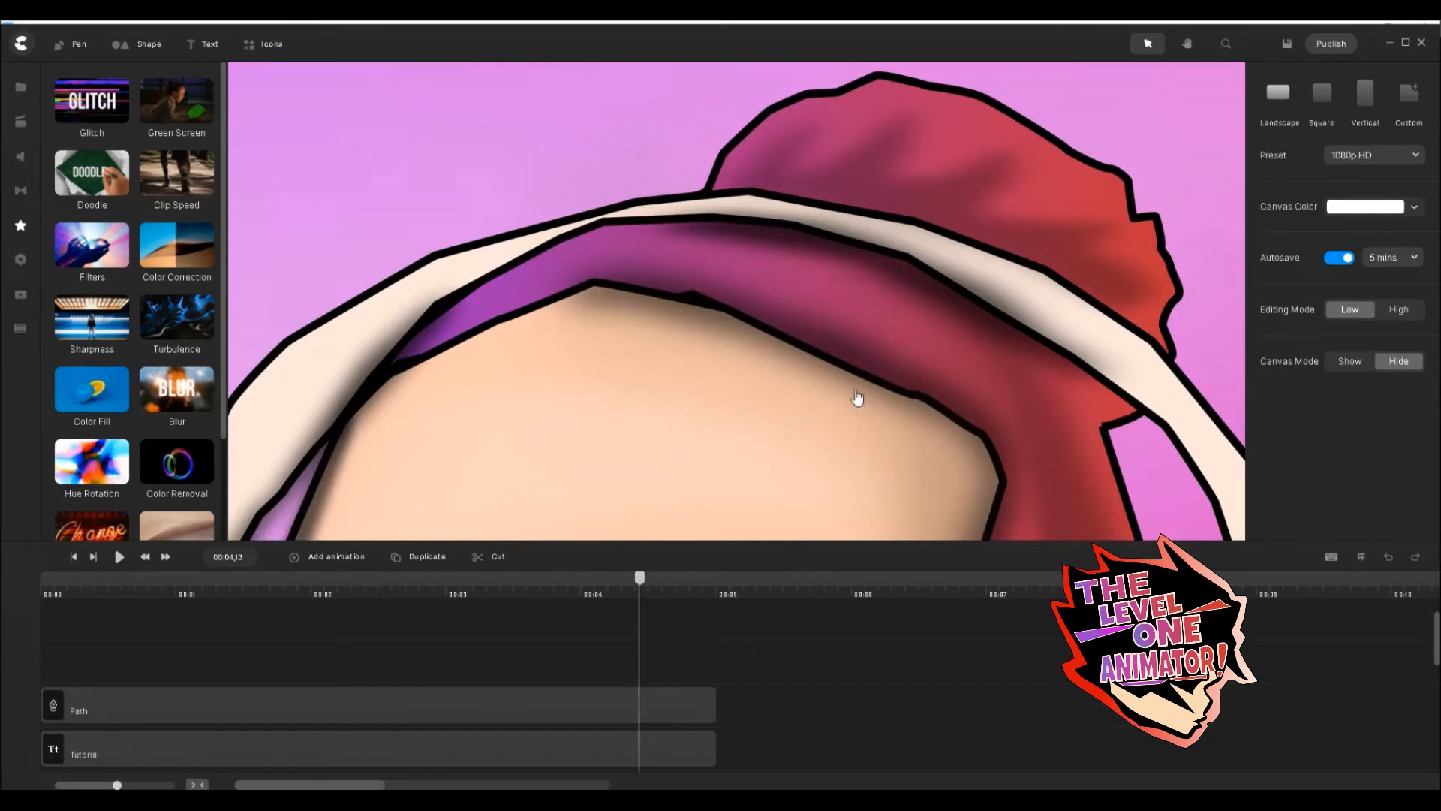
Draw a closed highlight shape with the Pen tool on the drawn hair bun, following its upper edge and zigzagging across the strands.
{"action": "scroll", "coordinate": [831, 319], "scroll_direction": "down", "scroll_amount": 5}
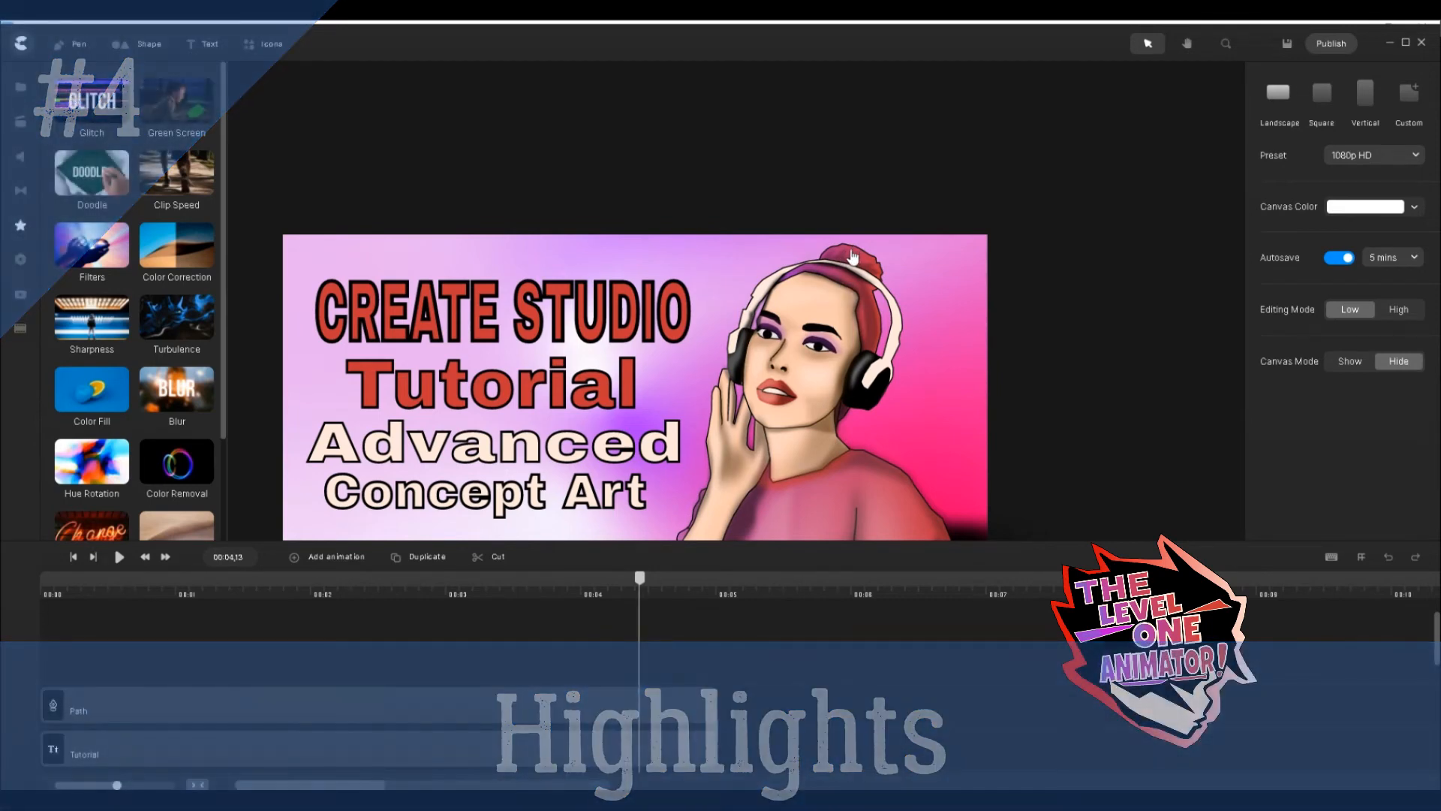
{"action": "scroll", "coordinate": [853, 257], "scroll_direction": "up", "scroll_amount": 5}
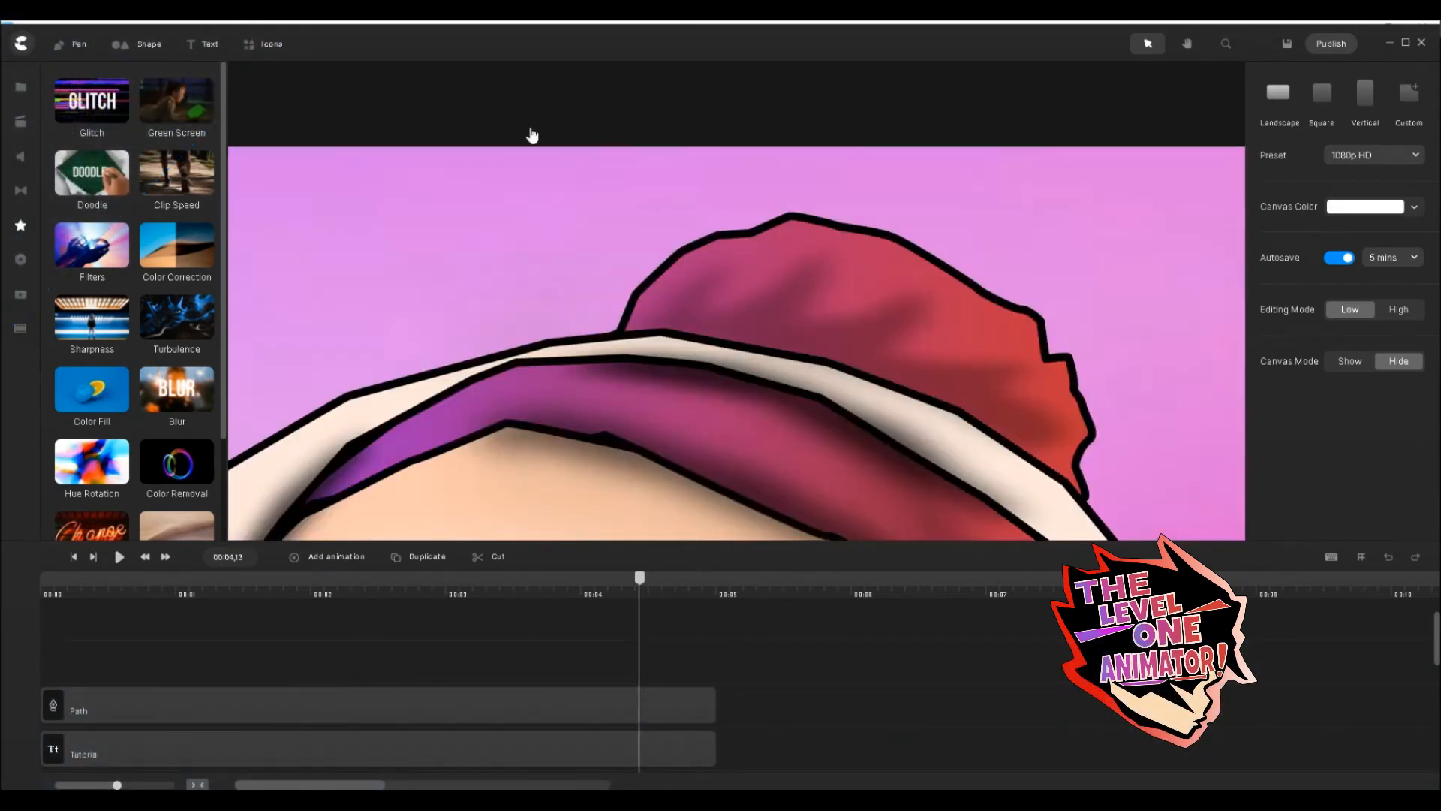
{"action": "key", "text": "p"}
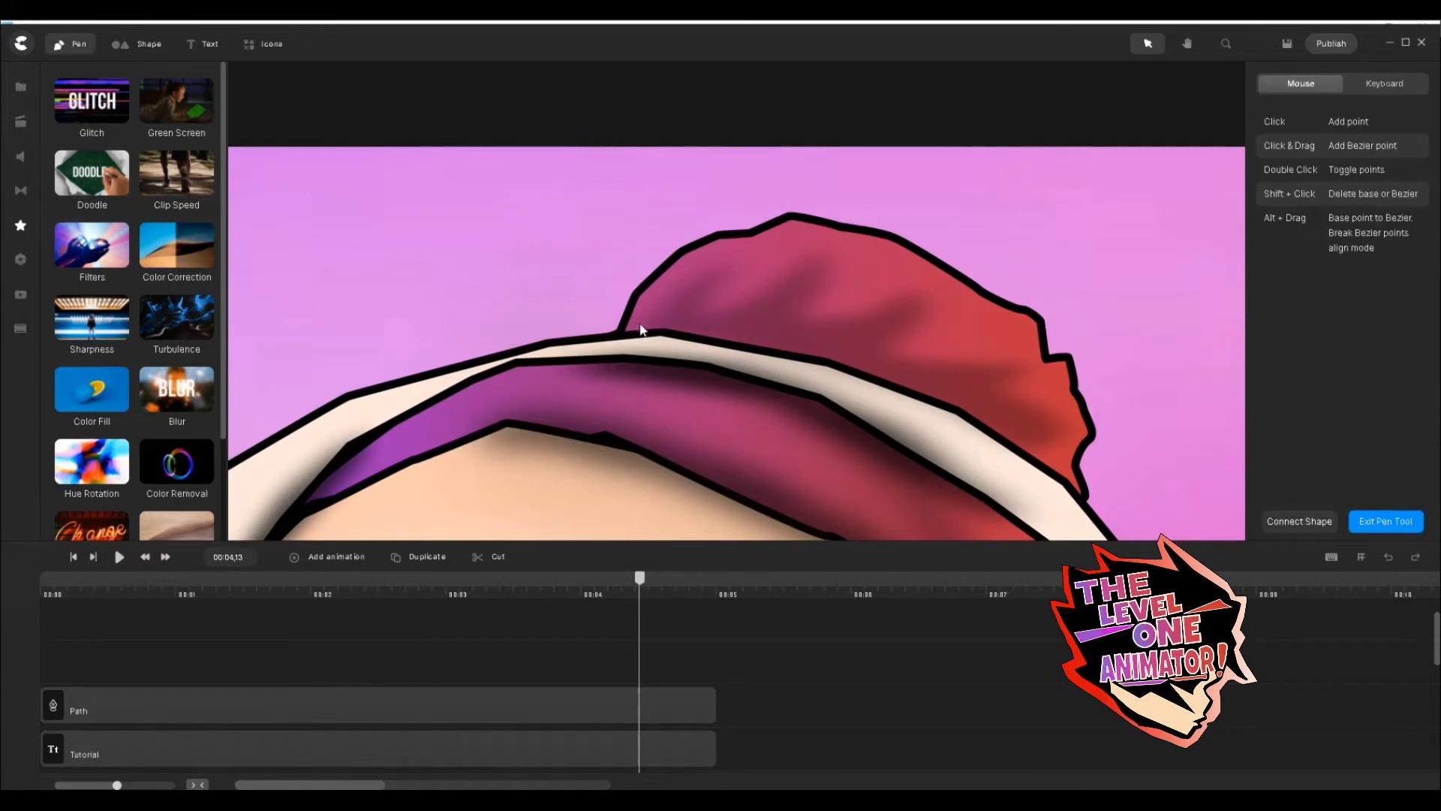
{"action": "left_click", "coordinate": [640, 324]}
{"action": "left_click", "coordinate": [724, 253]}
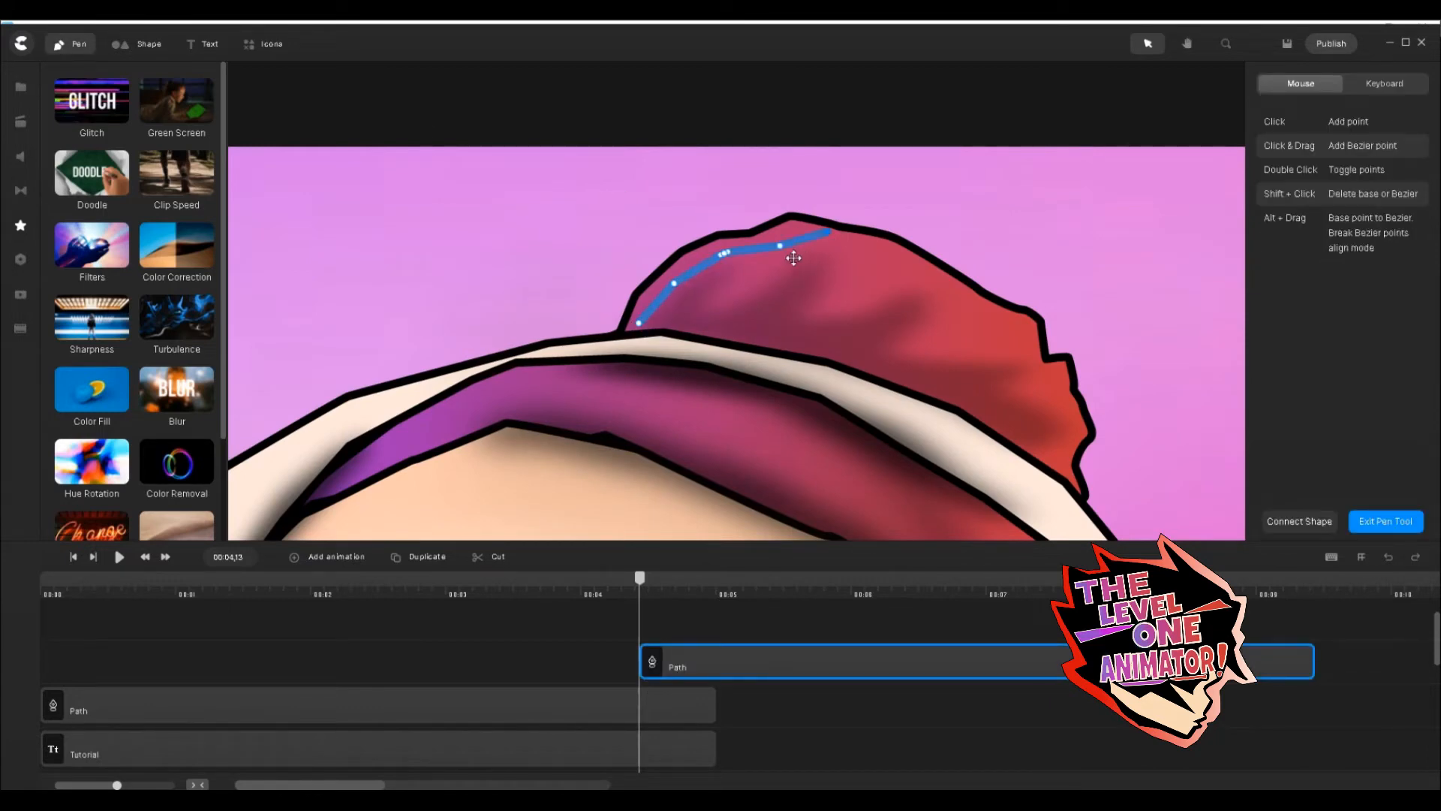
{"action": "left_click", "coordinate": [828, 231]}
{"action": "left_click", "coordinate": [756, 280]}
{"action": "left_click", "coordinate": [848, 289]}
{"action": "left_click", "coordinate": [851, 346]}
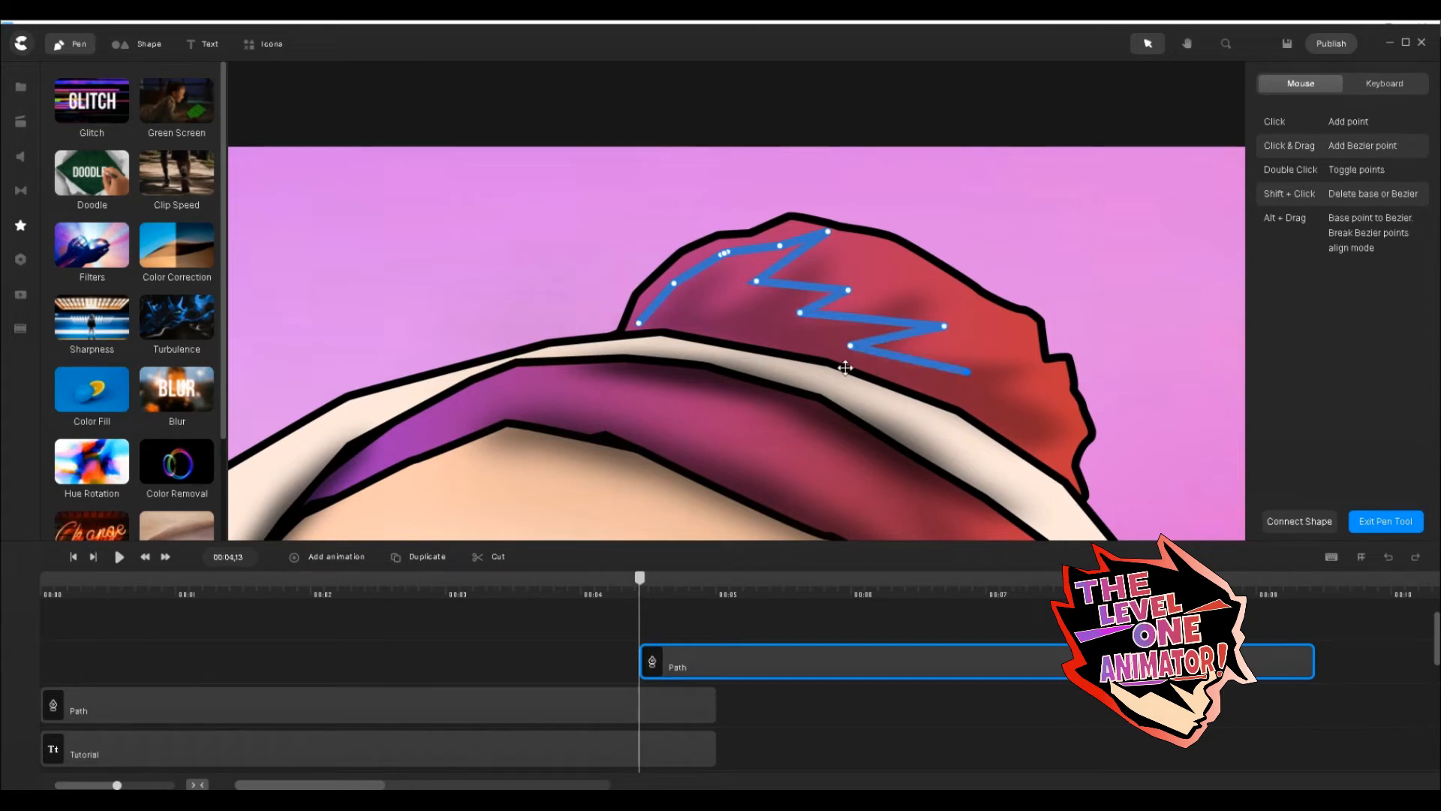
{"action": "left_click", "coordinate": [639, 323]}
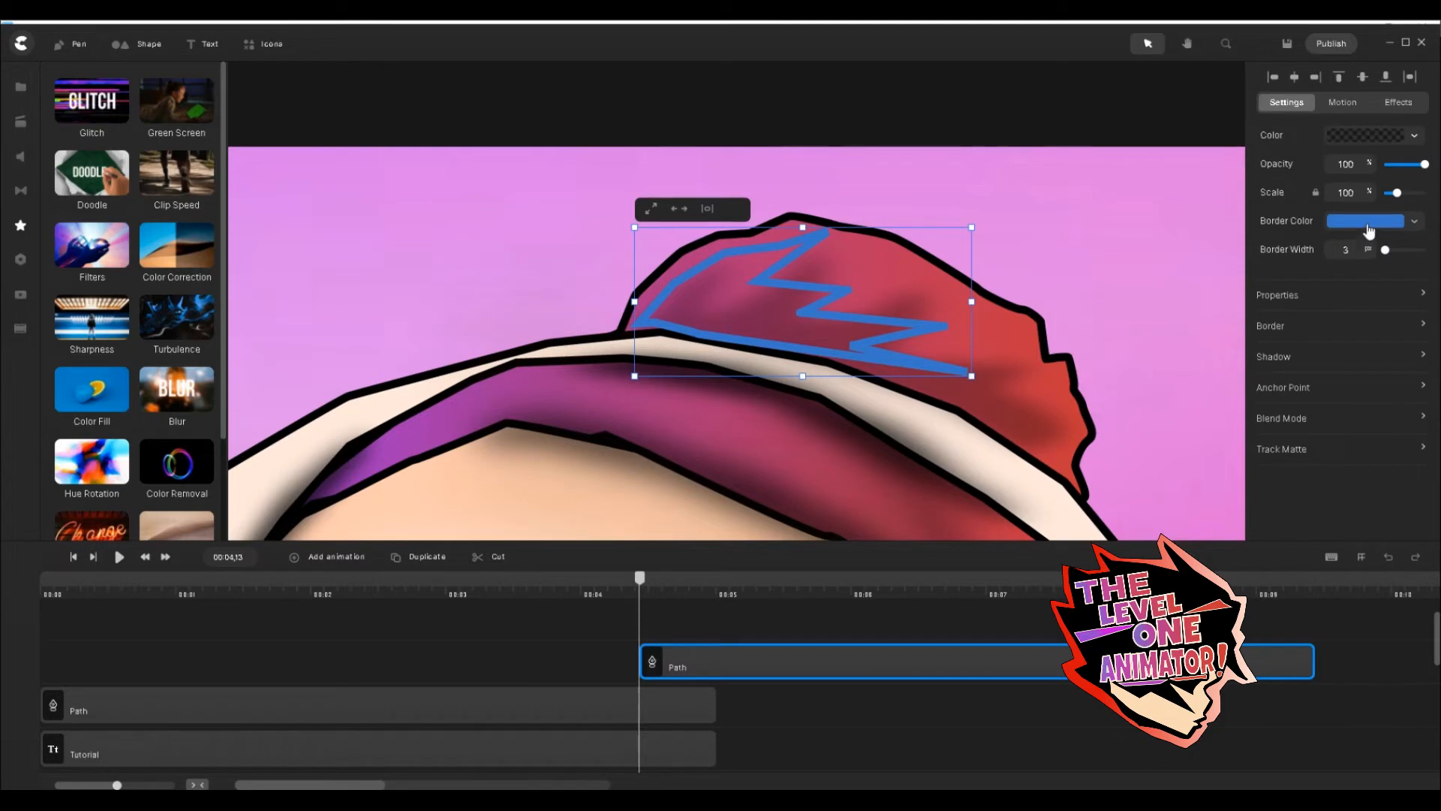
Give the hair bun highlight a cream ffe9dc border and fill, and reduce its opacity to 61%.
{"action": "left_click", "coordinate": [1366, 221]}
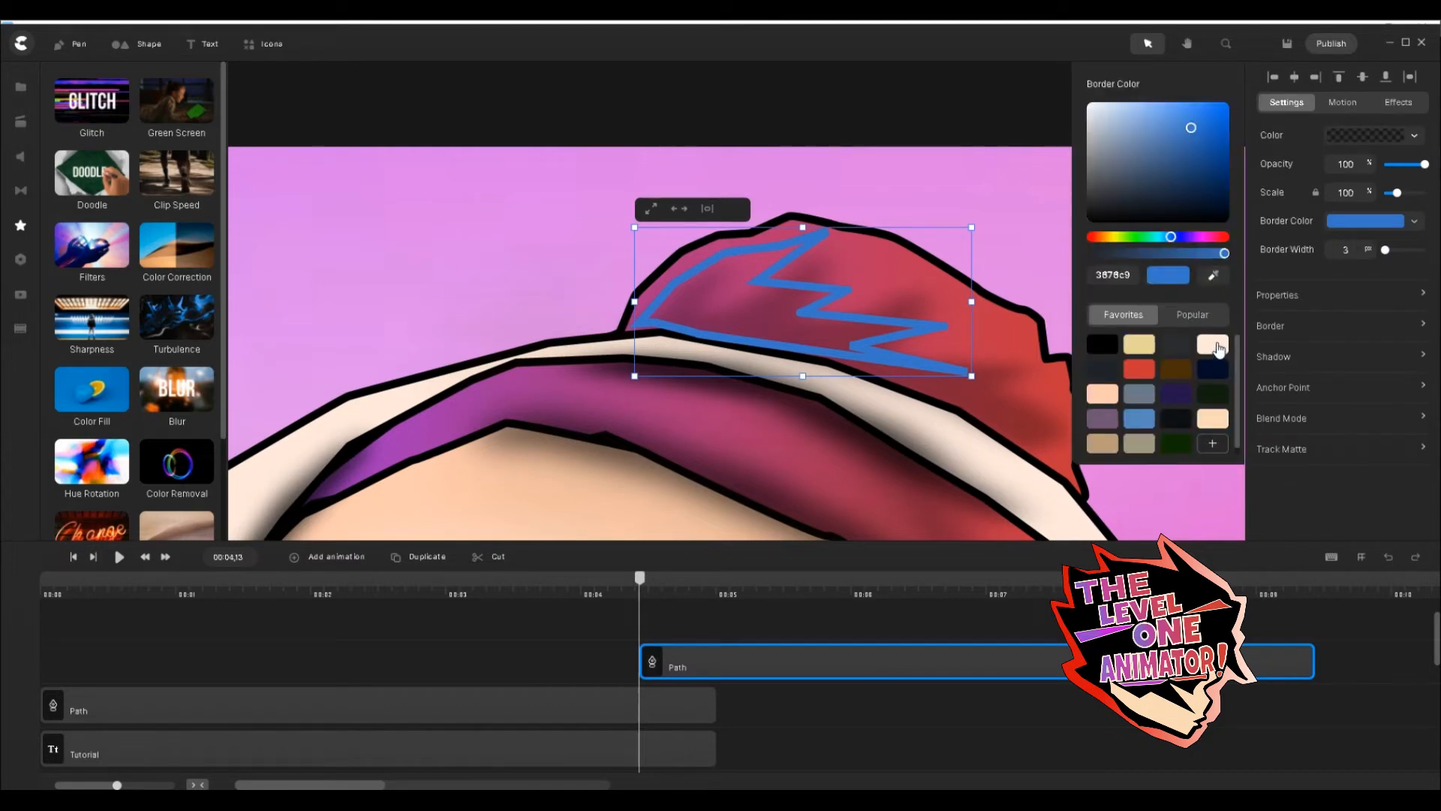
{"action": "left_click", "coordinate": [1223, 347]}
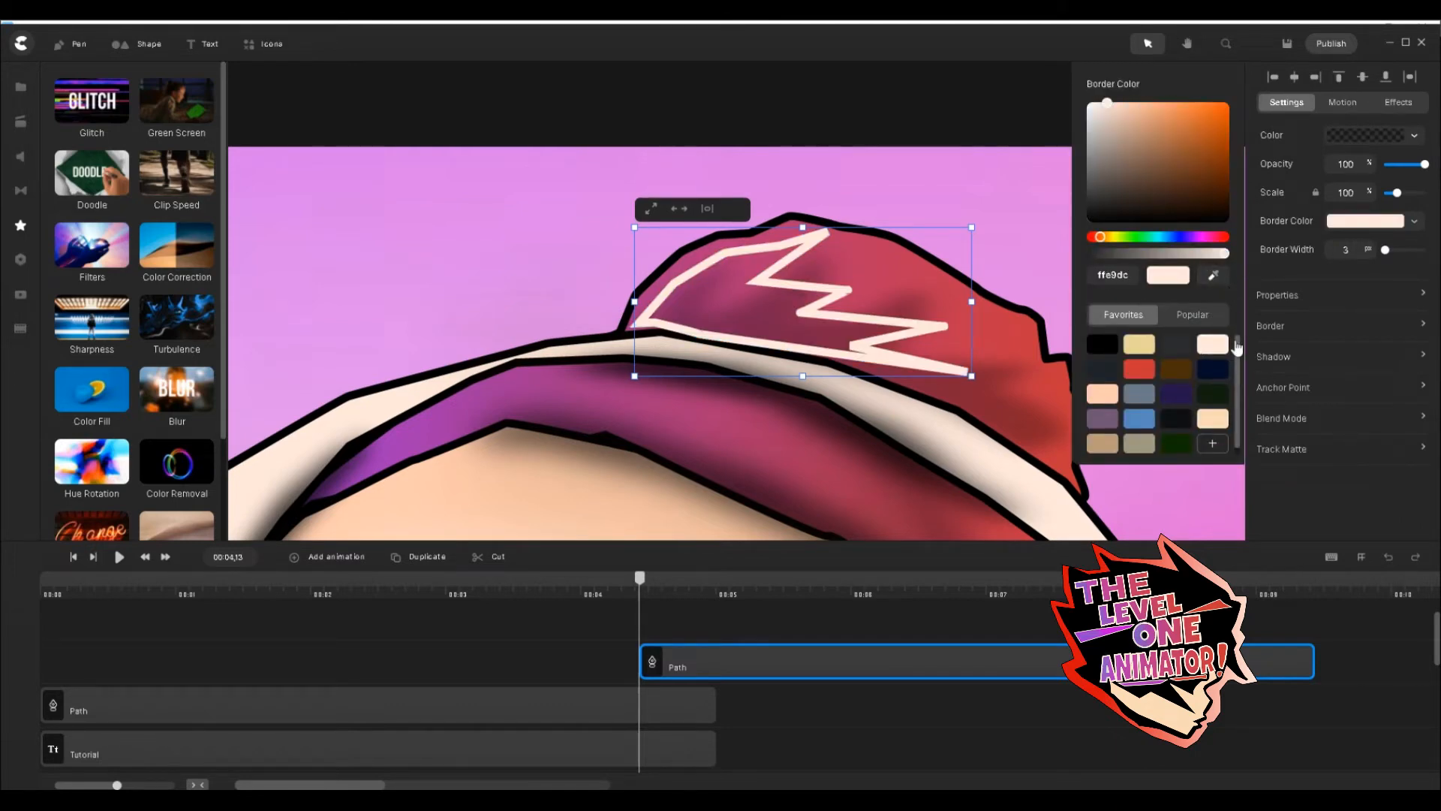
{"action": "left_click", "coordinate": [1375, 141]}
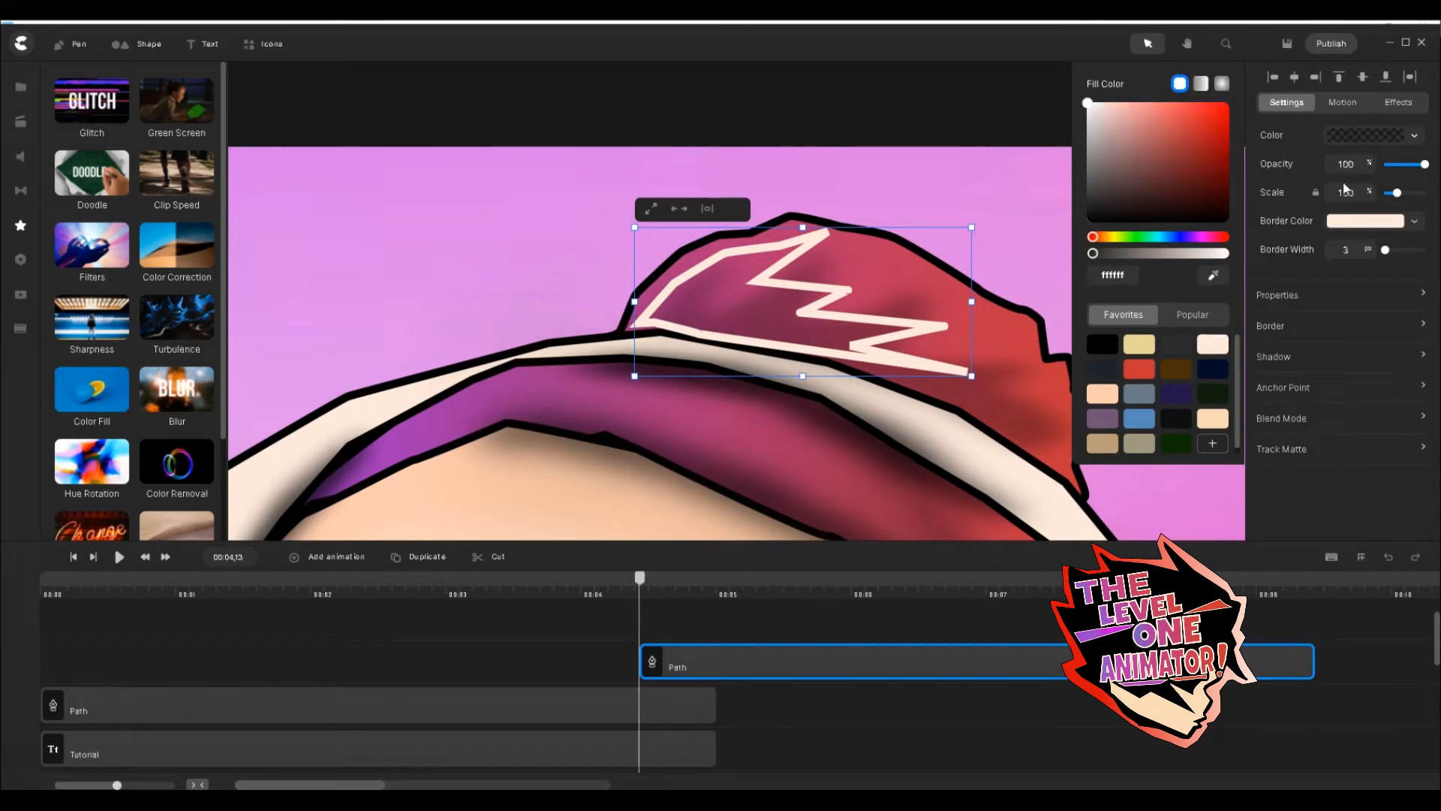
{"action": "left_click", "coordinate": [1206, 347]}
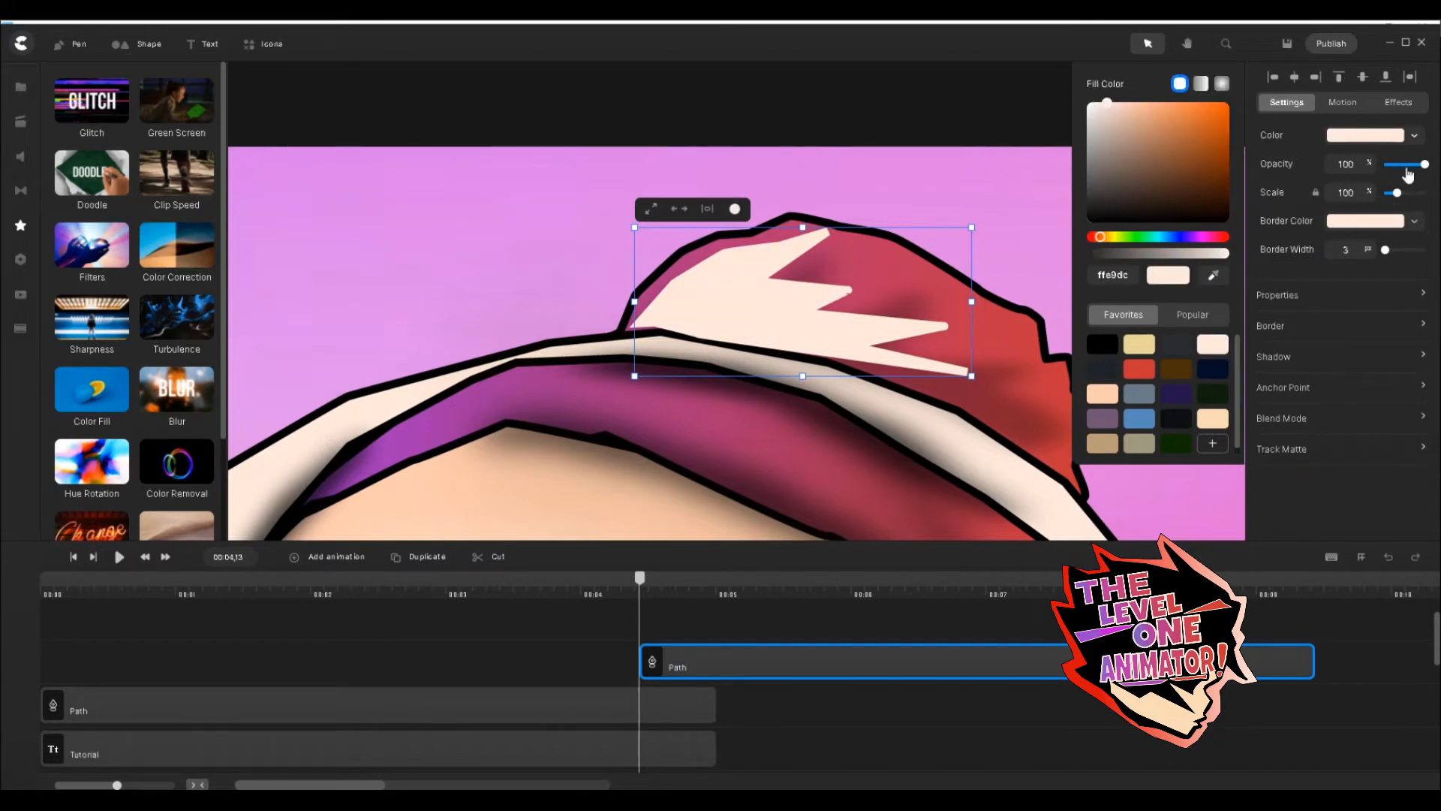
{"action": "left_click_drag", "start_coordinate": [1424, 163], "coordinate": [1408, 164]}
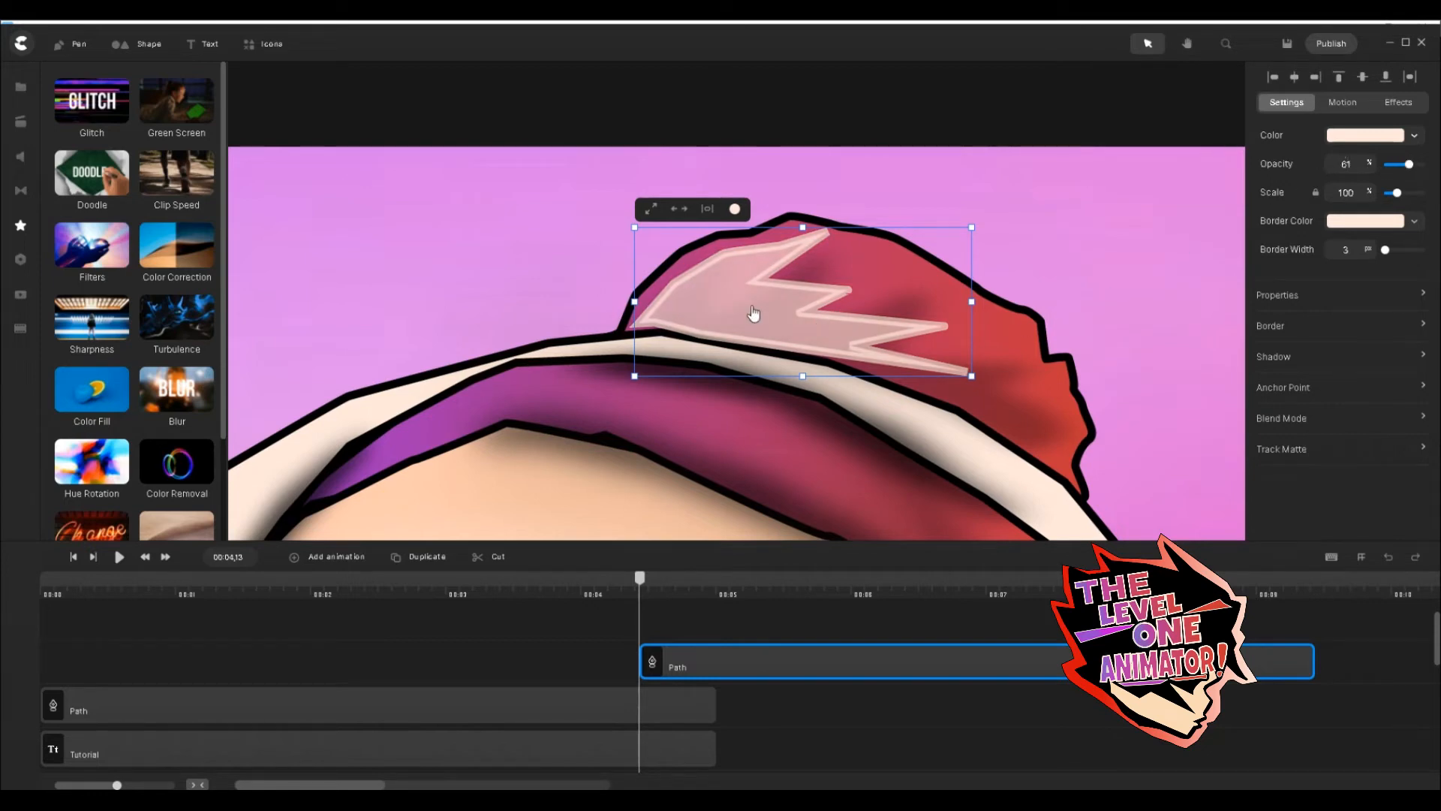
Apply a Blur effect to the hair bun highlight and set its strength to 118.
{"action": "left_click_drag", "start_coordinate": [177, 389], "coordinate": [809, 654]}
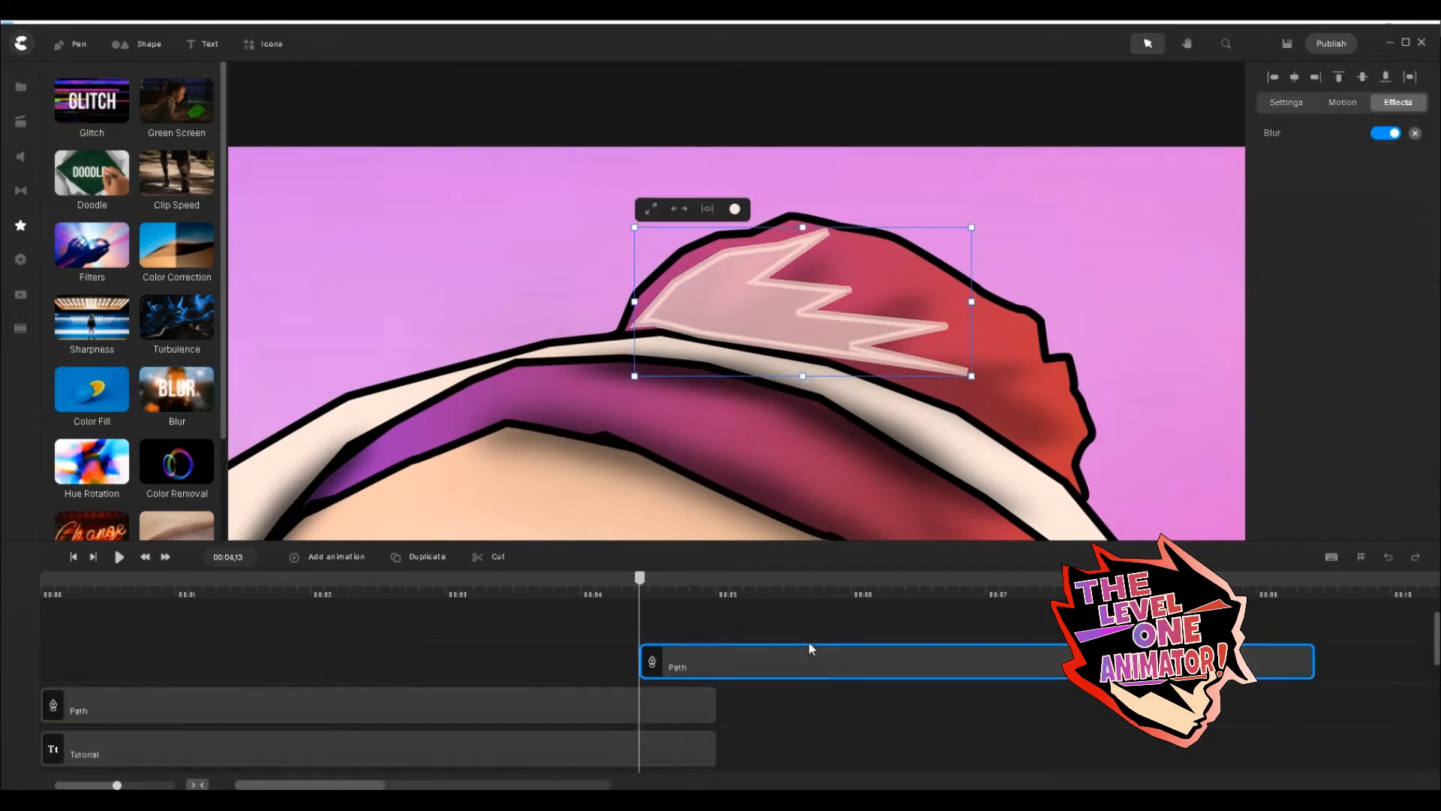
{"action": "left_click", "coordinate": [1278, 137]}
{"action": "left_click_drag", "start_coordinate": [1223, 86], "coordinate": [1232, 83]}
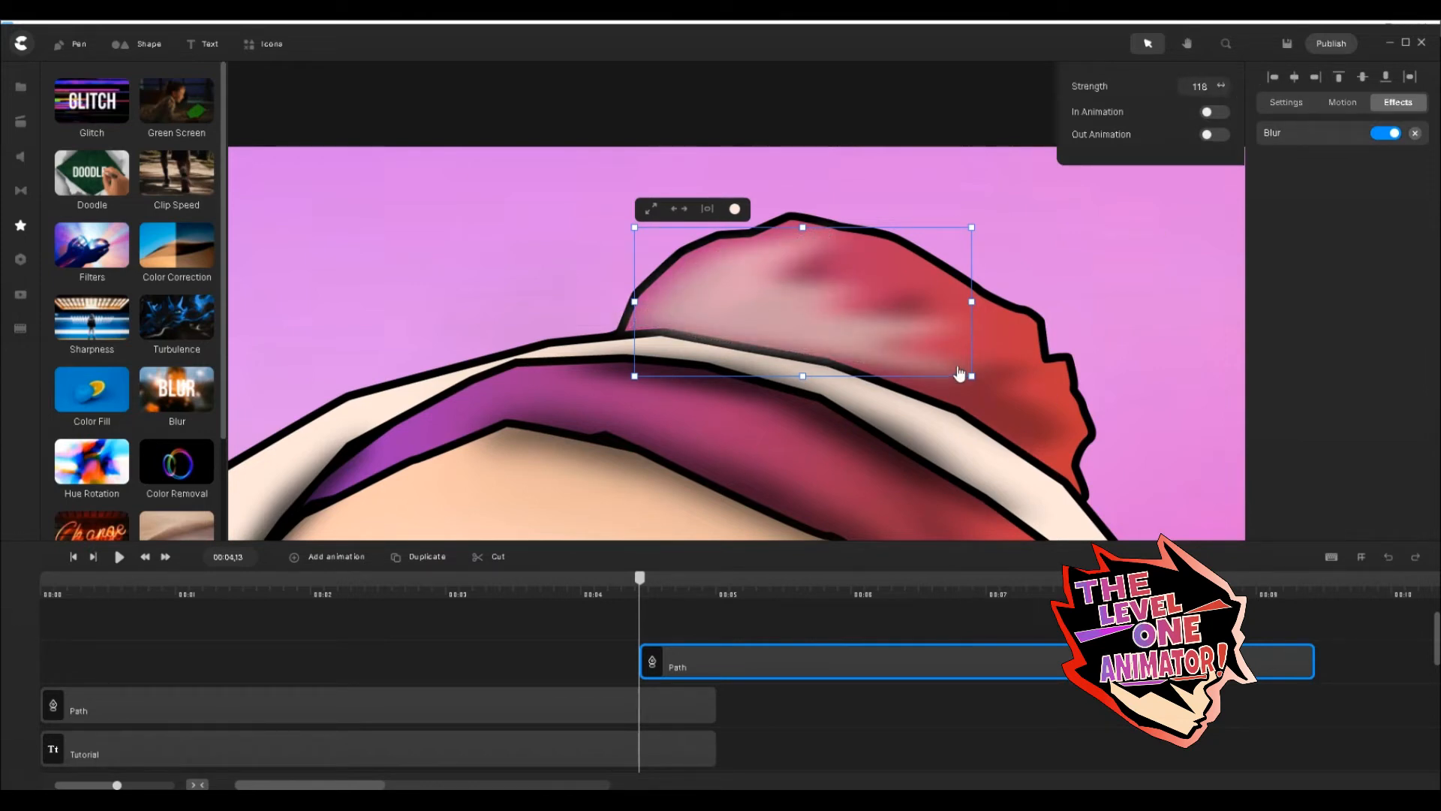
{"action": "scroll", "coordinate": [704, 320], "scroll_direction": "down", "scroll_amount": 5}
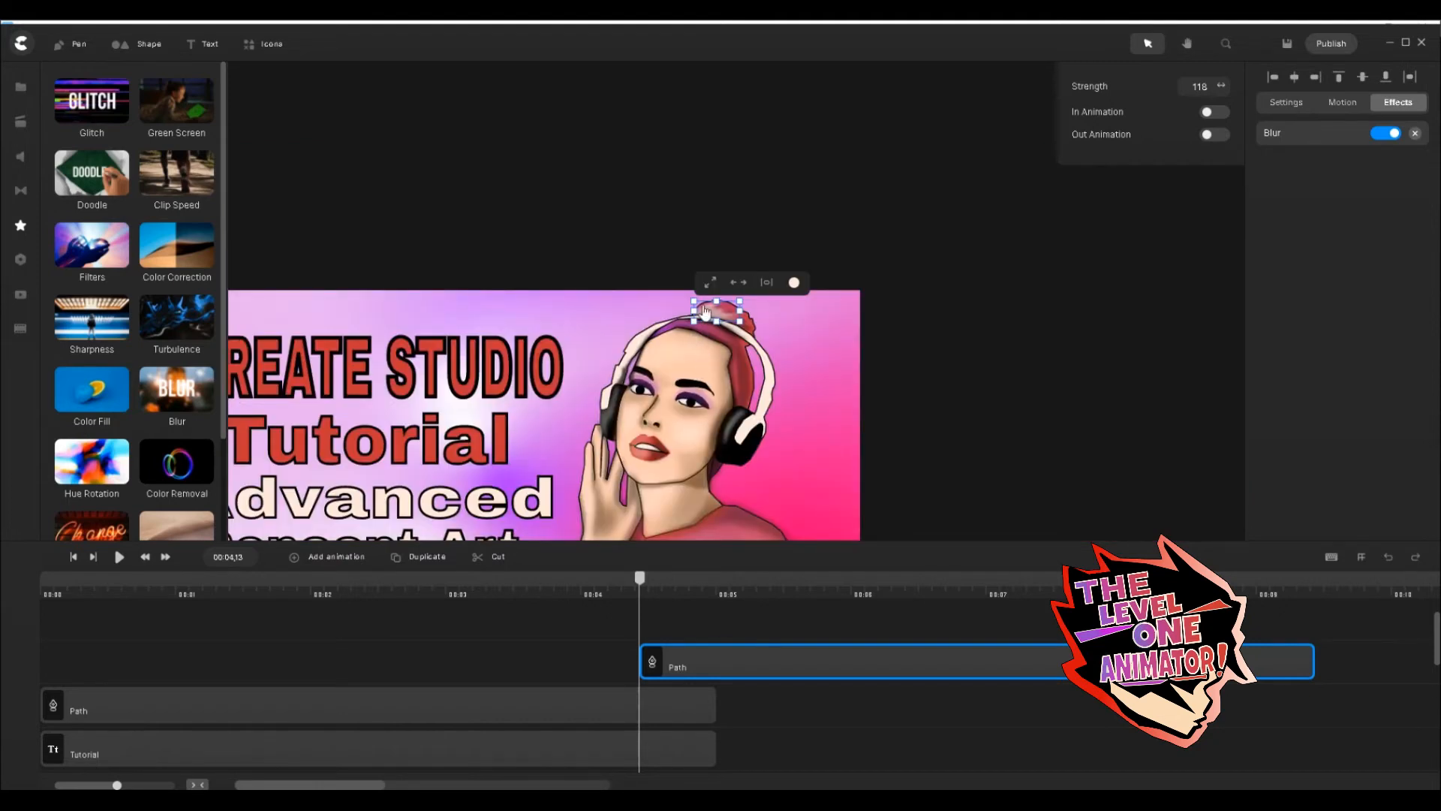
{"action": "scroll", "coordinate": [714, 304], "scroll_direction": "up", "scroll_amount": 3}
{"action": "scroll", "coordinate": [714, 305], "scroll_direction": "up", "scroll_amount": 5}
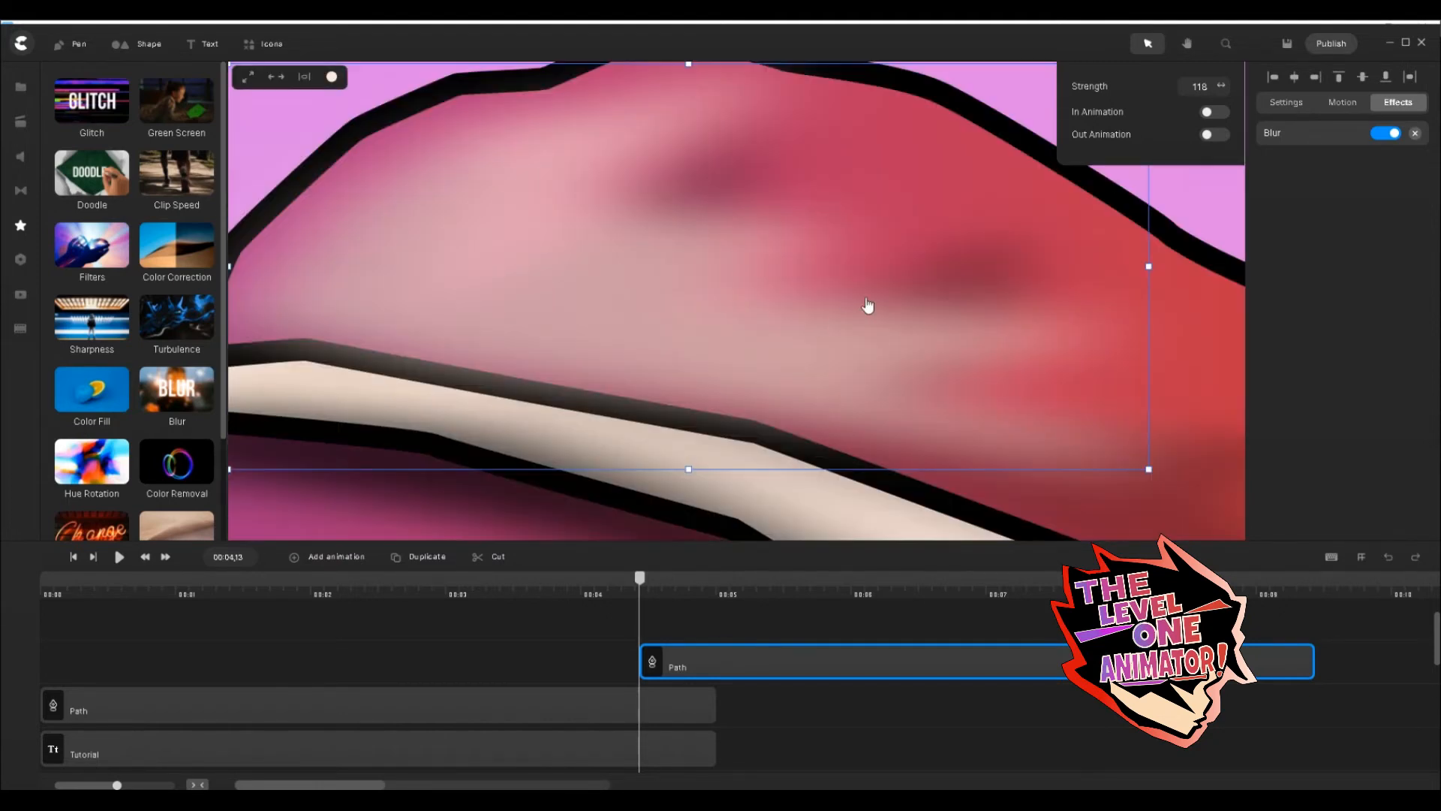
Reduce the highlight's blur strength to 66 and its opacity to 36%.
{"action": "mouse_move", "coordinate": [1220, 83]}
{"action": "left_mouse_down"}
{"action": "mouse_move", "coordinate": [1201, 86]}
{"action": "mouse_move", "coordinate": [1219, 86]}
{"action": "left_mouse_up"}
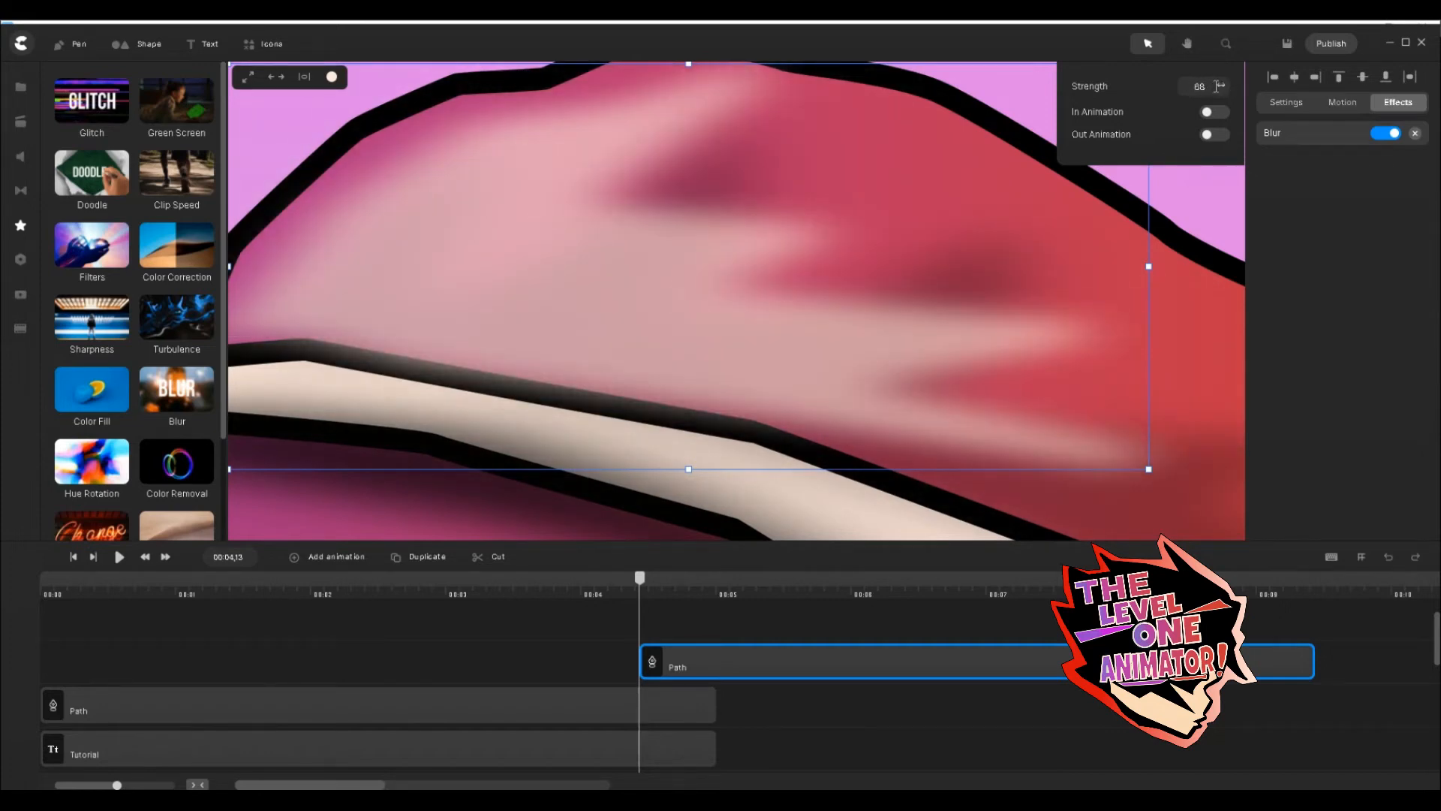
{"action": "left_click", "coordinate": [1290, 105]}
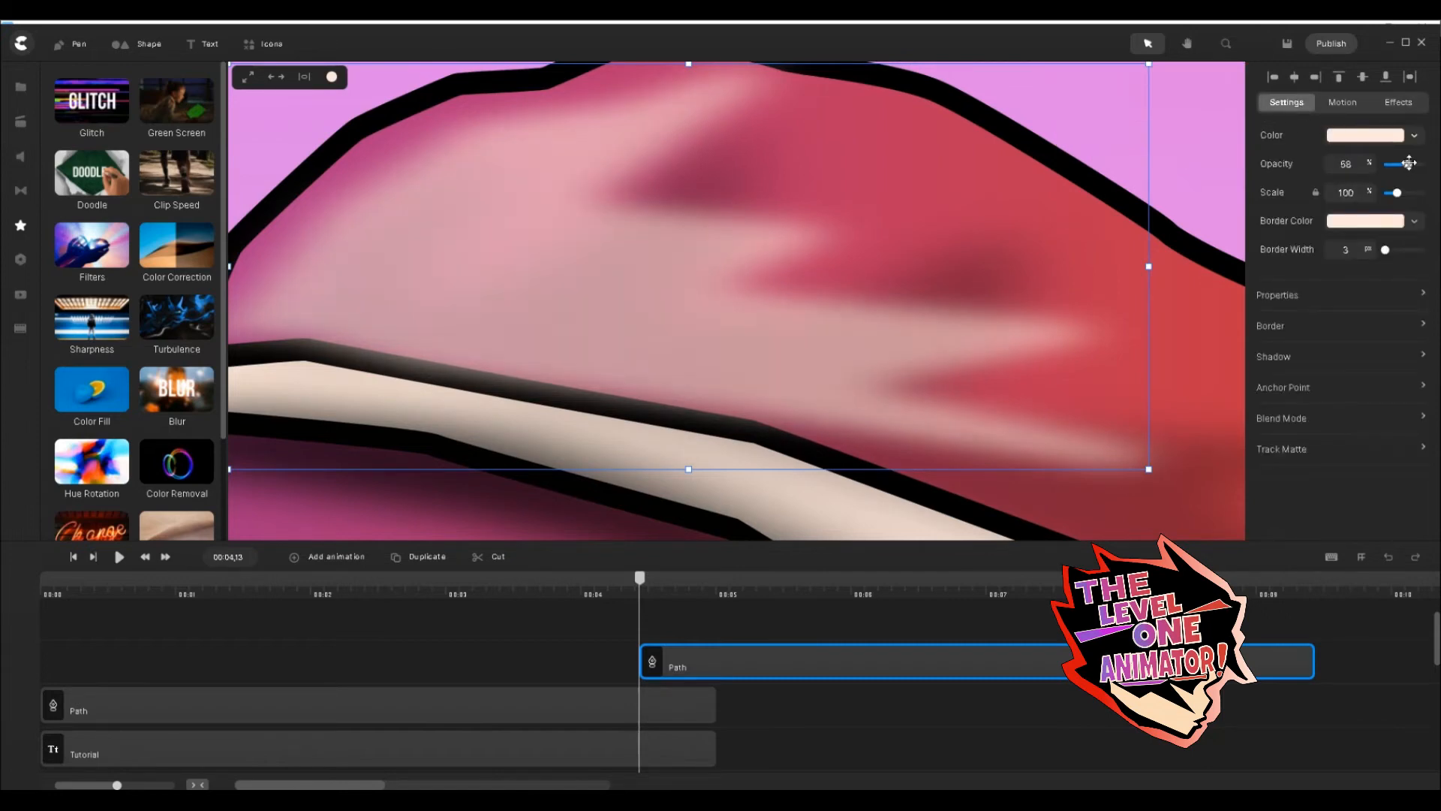
{"action": "left_click_drag", "start_coordinate": [1409, 163], "coordinate": [1401, 163]}
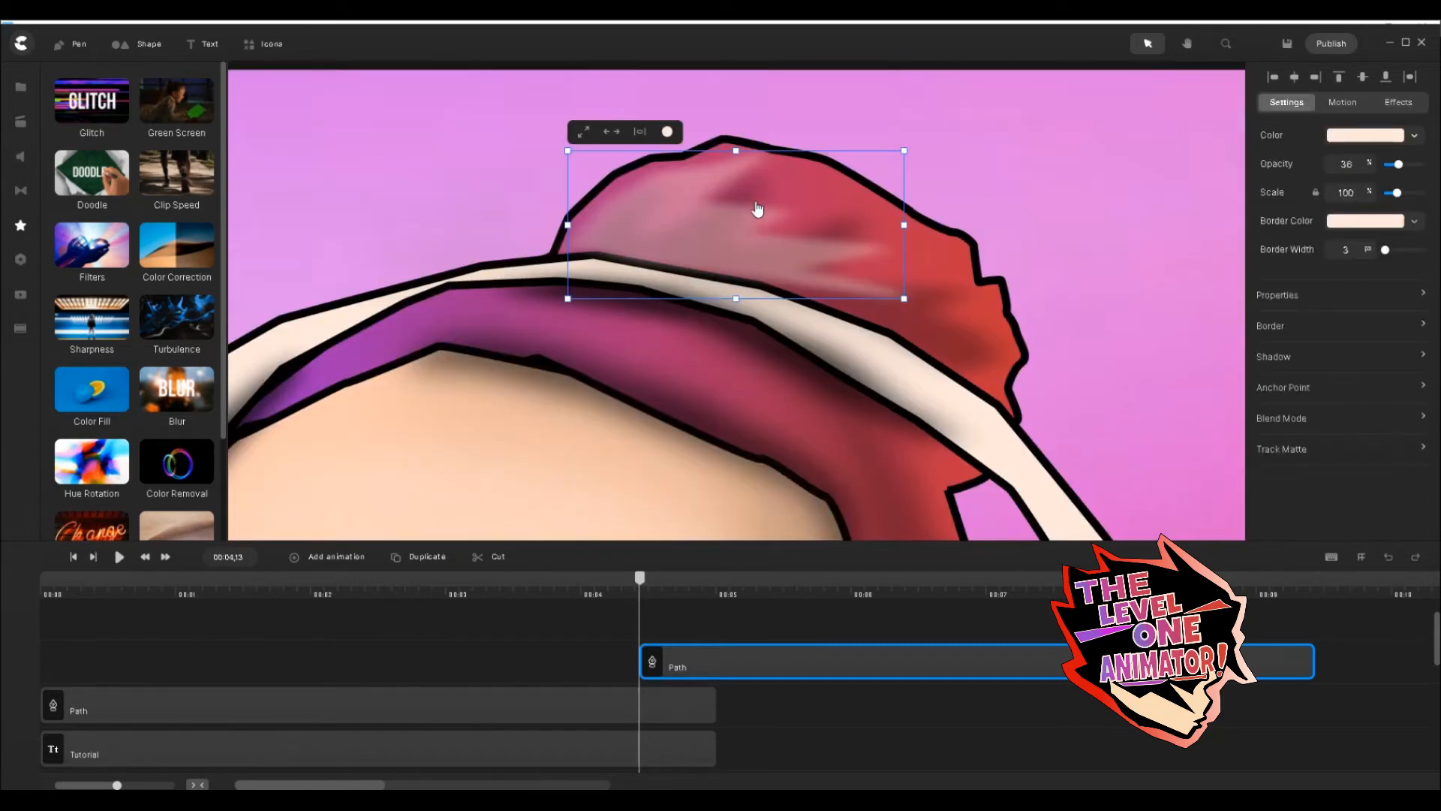
{"action": "scroll", "coordinate": [757, 217], "scroll_direction": "down", "scroll_amount": 2}
{"action": "left_click", "coordinate": [866, 709]}
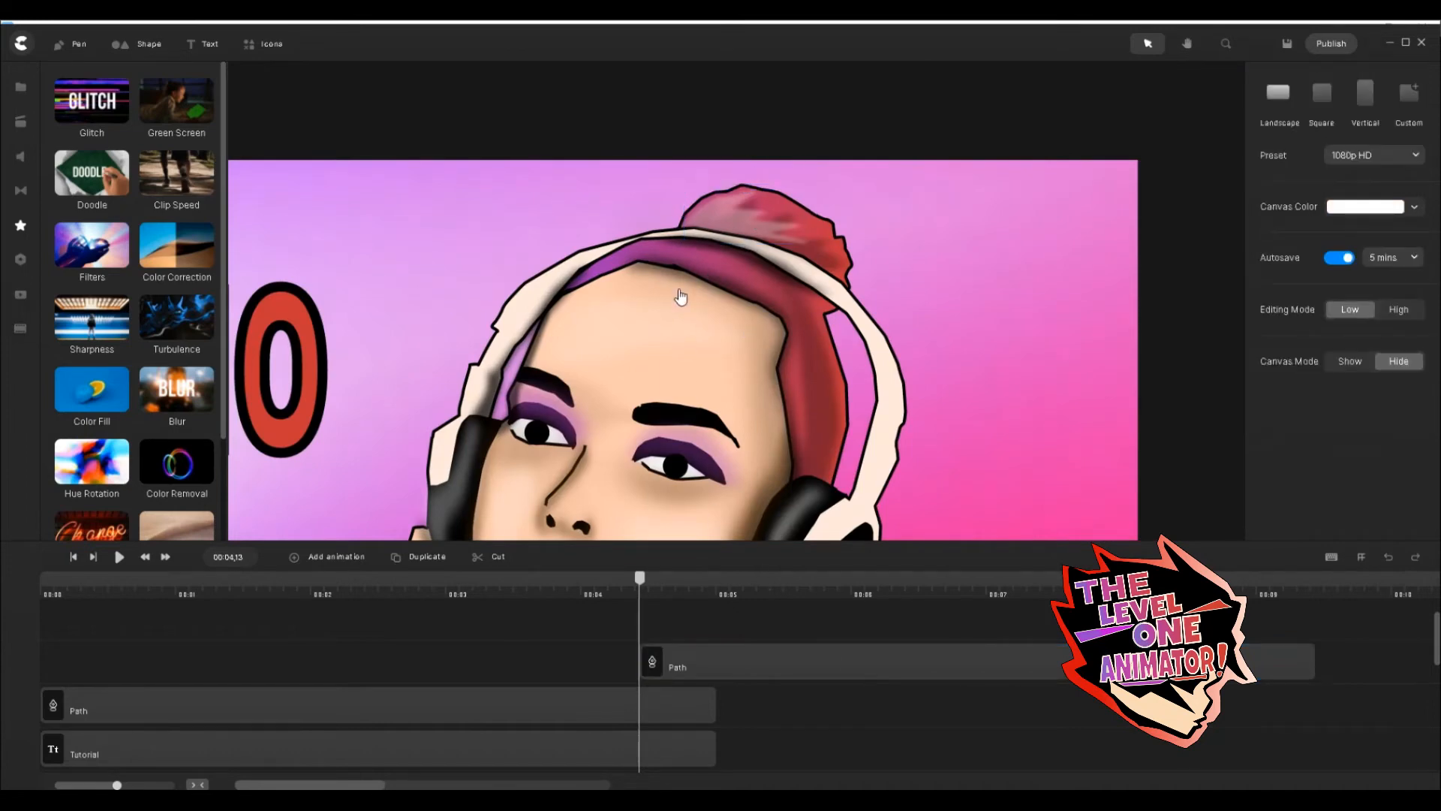
Rotate the hair bun highlight slightly clockwise and raise its blur strength to 117.
{"action": "scroll", "coordinate": [661, 324], "scroll_direction": "down", "scroll_amount": 3}
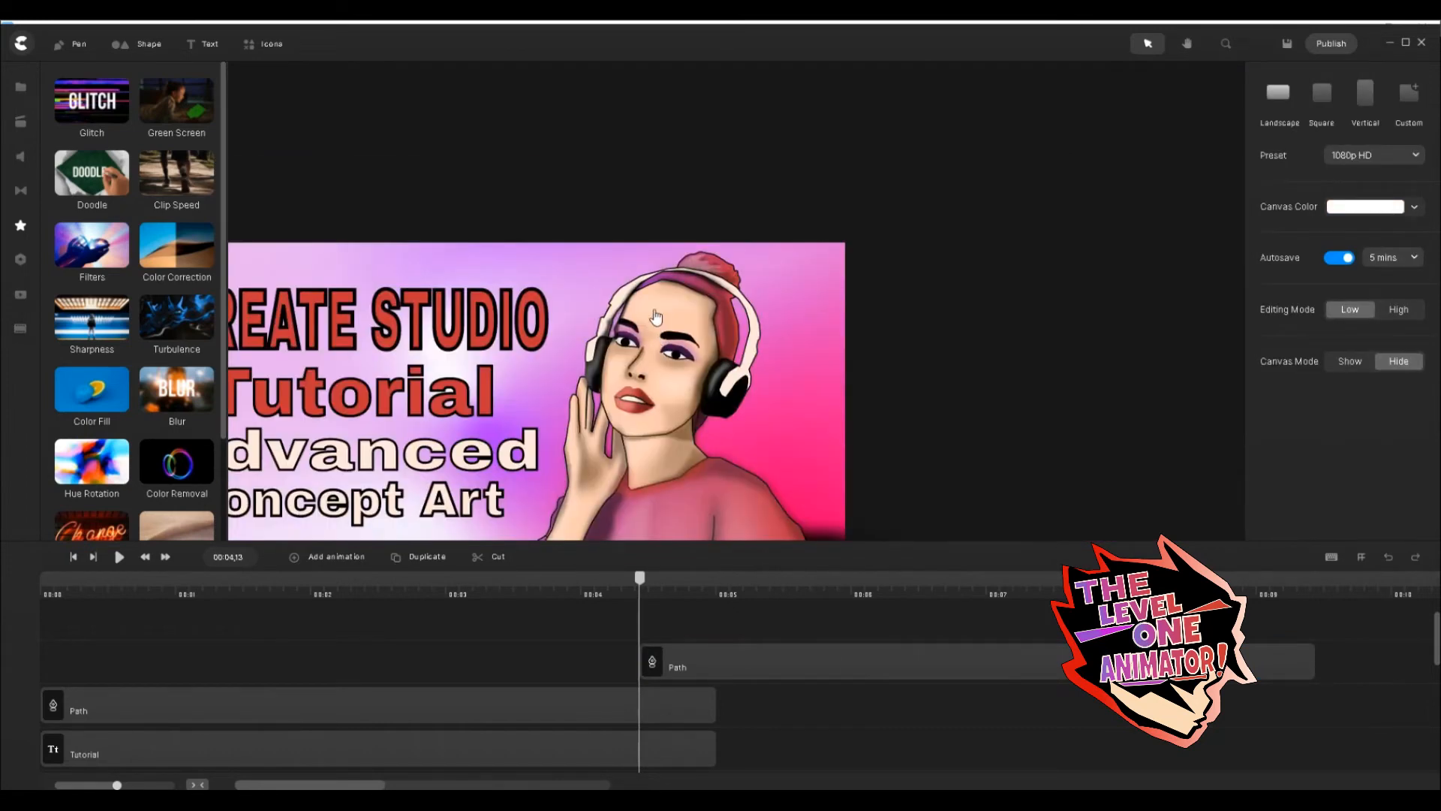
{"action": "scroll", "coordinate": [662, 264], "scroll_direction": "up", "scroll_amount": 2}
{"action": "scroll", "coordinate": [739, 278], "scroll_direction": "up", "scroll_amount": 3}
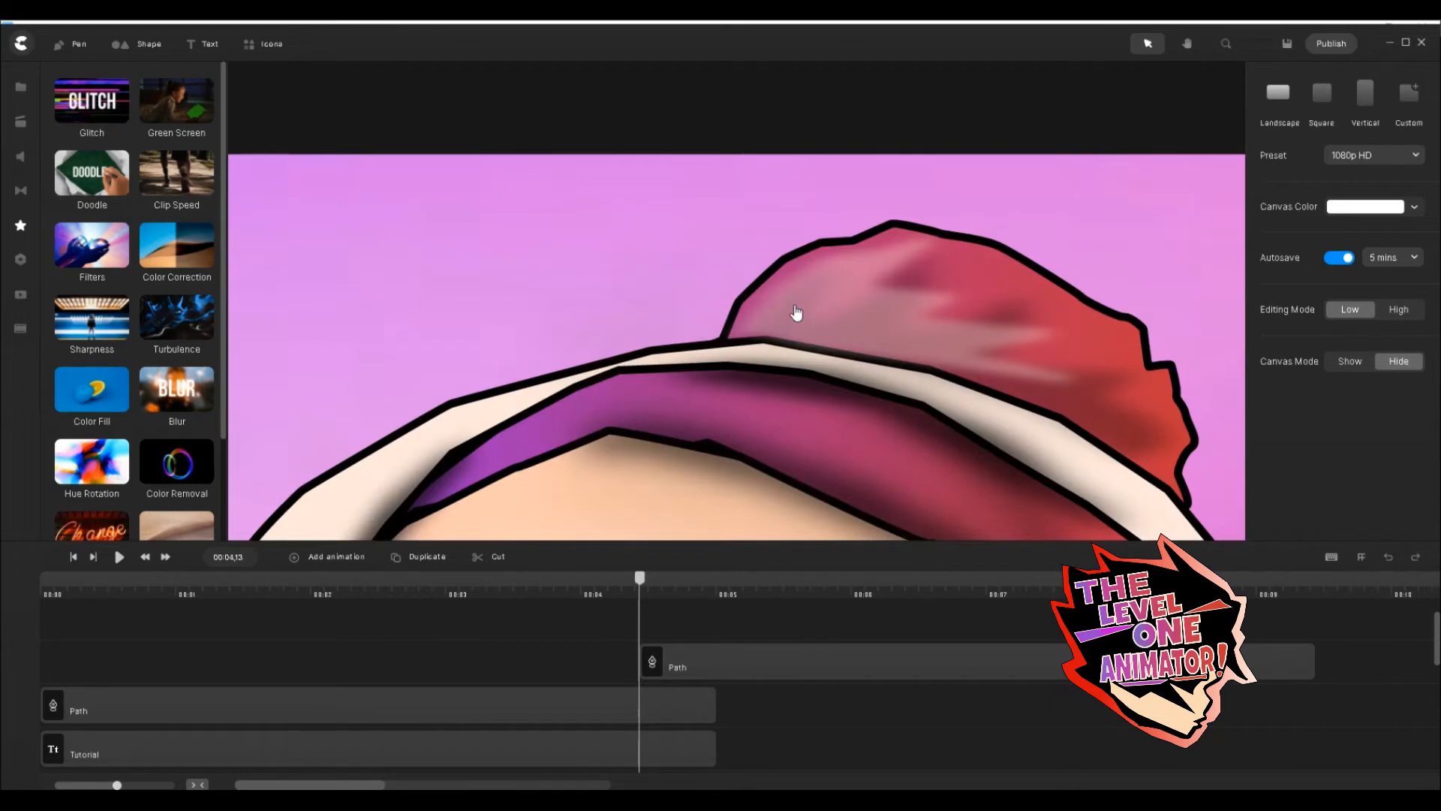
{"action": "left_click", "coordinate": [862, 318]}
{"action": "left_click_drag", "start_coordinate": [1092, 392], "coordinate": [1087, 395]}
{"action": "left_click", "coordinate": [1398, 102]}
{"action": "left_click", "coordinate": [1272, 135]}
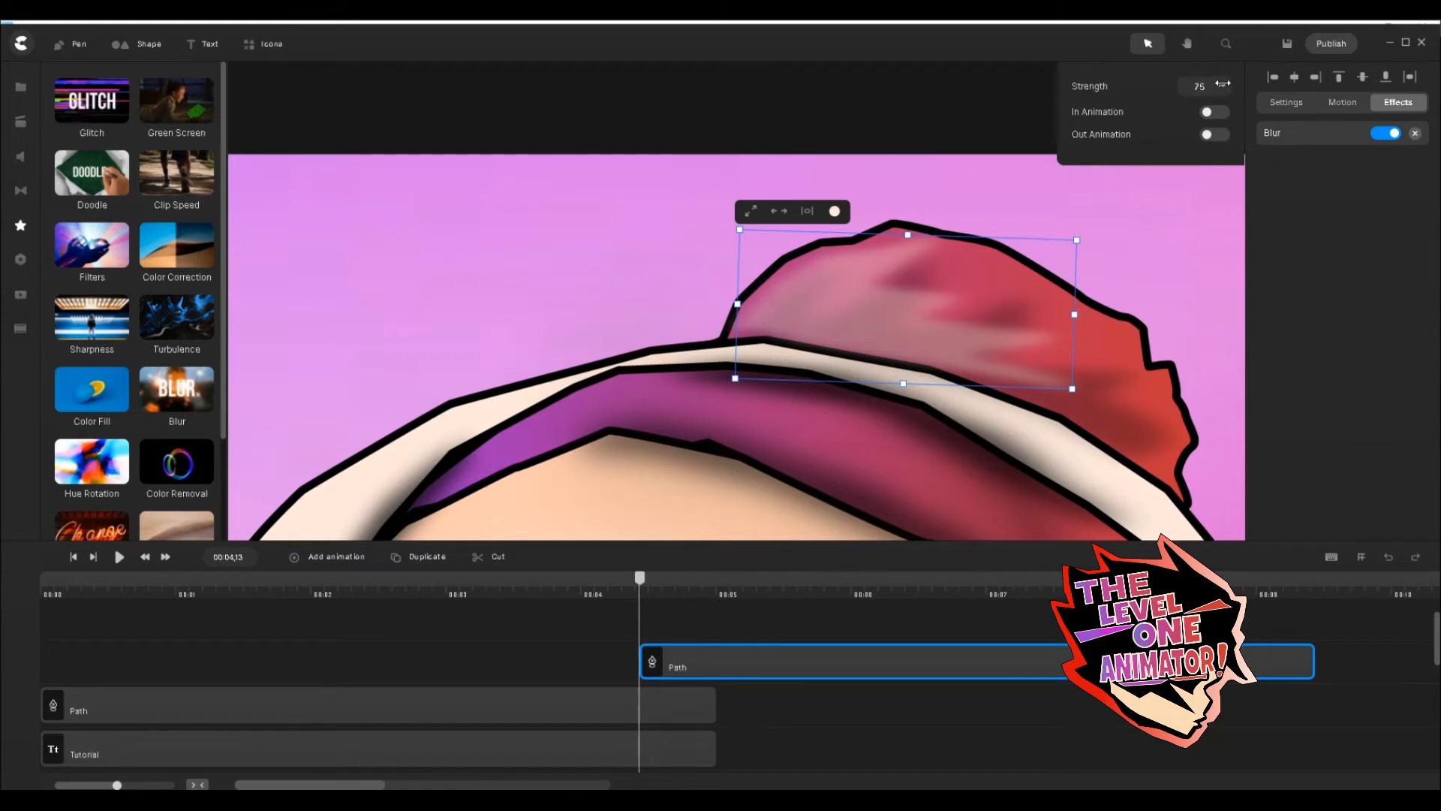
{"action": "left_click_drag", "start_coordinate": [1226, 84], "coordinate": [1229, 84]}
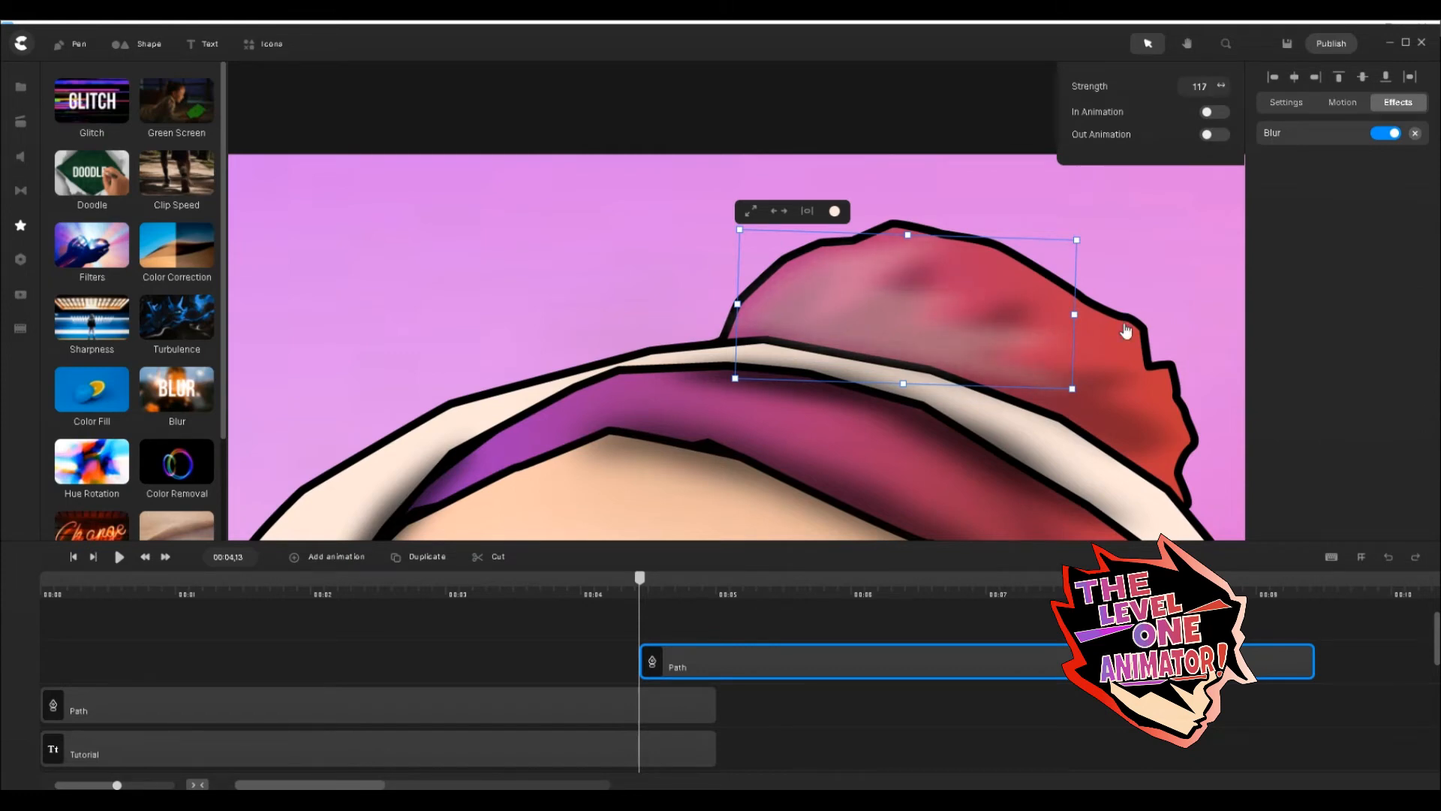
{"action": "left_click", "coordinate": [969, 616]}
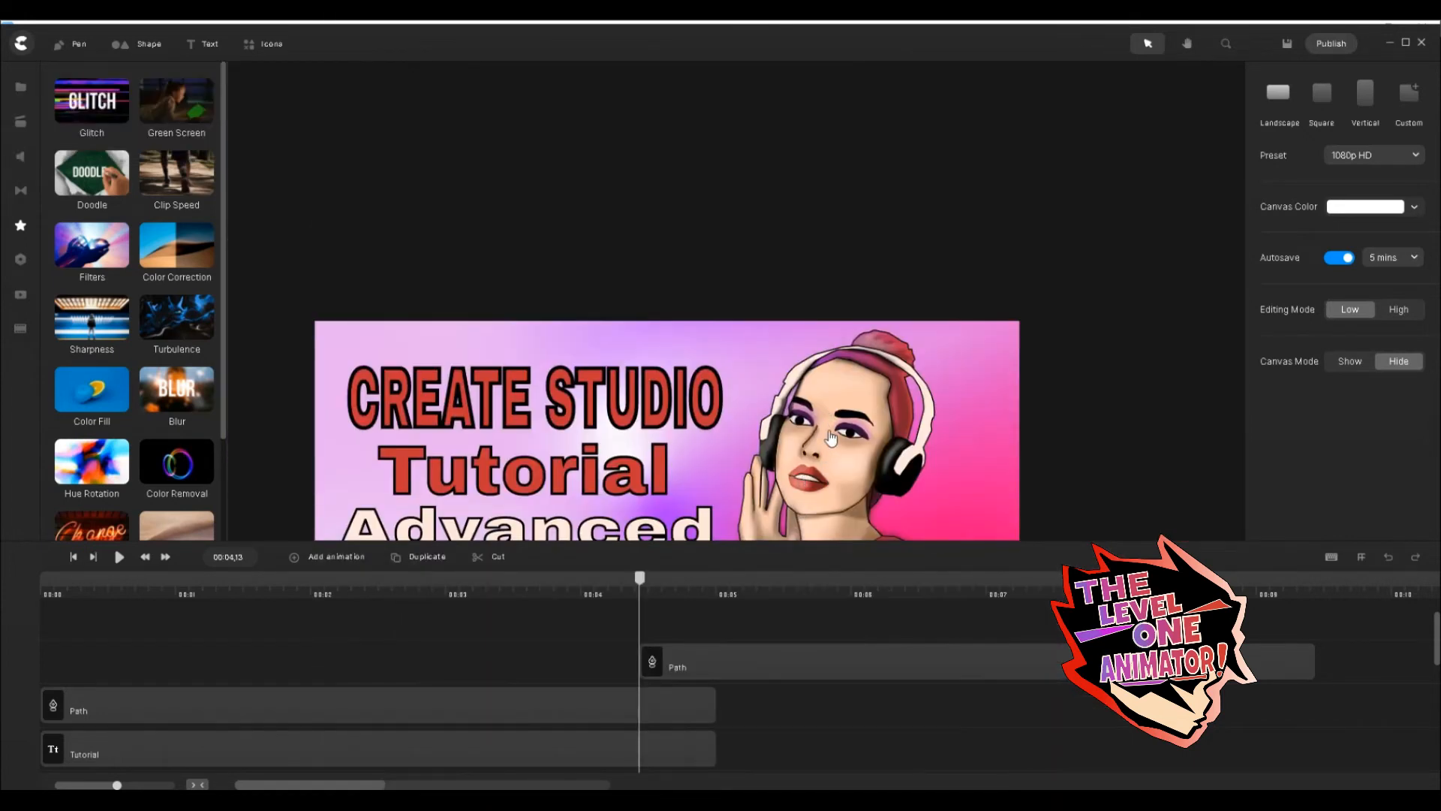
{"action": "left_click", "coordinate": [569, 672]}
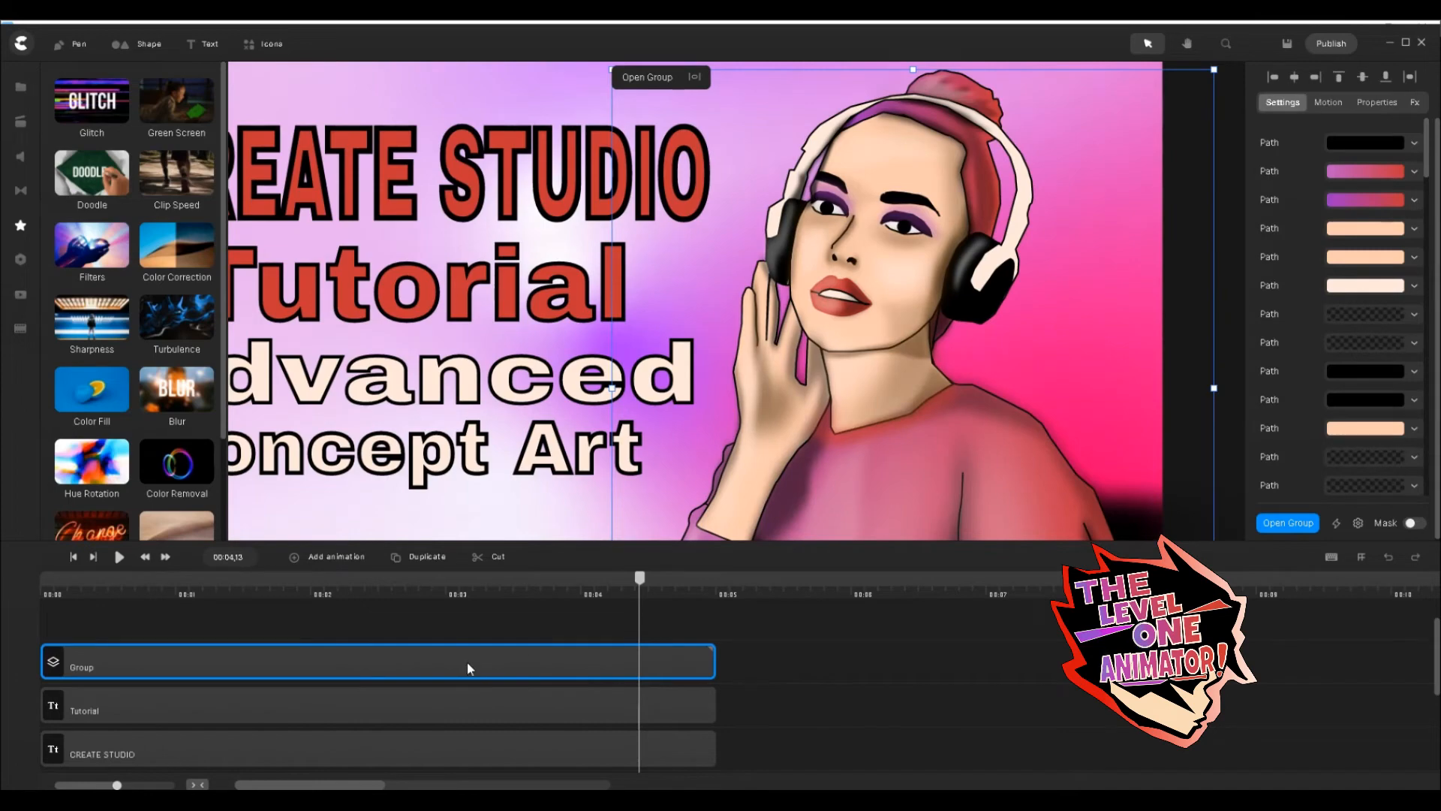
{"action": "left_click", "coordinate": [966, 683]}
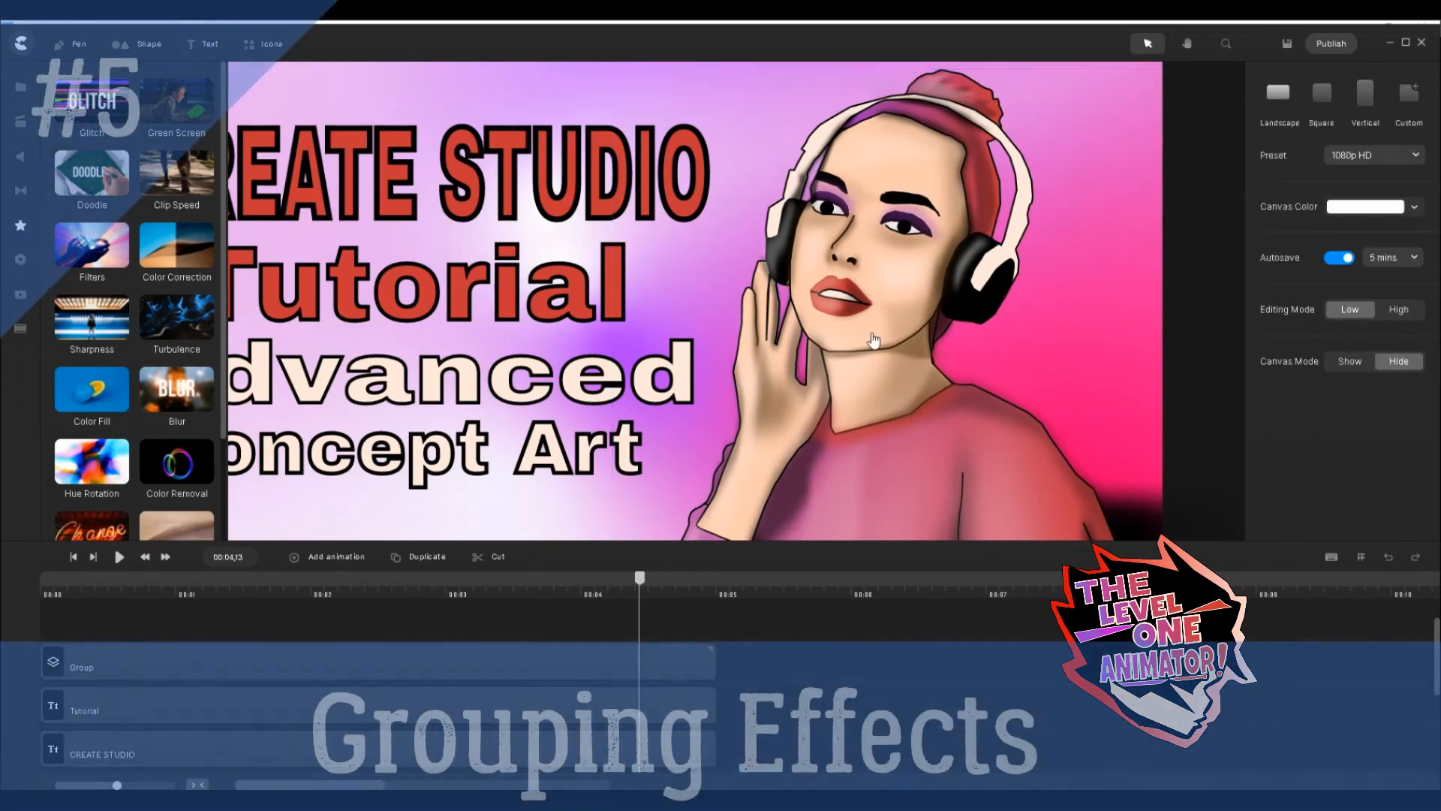